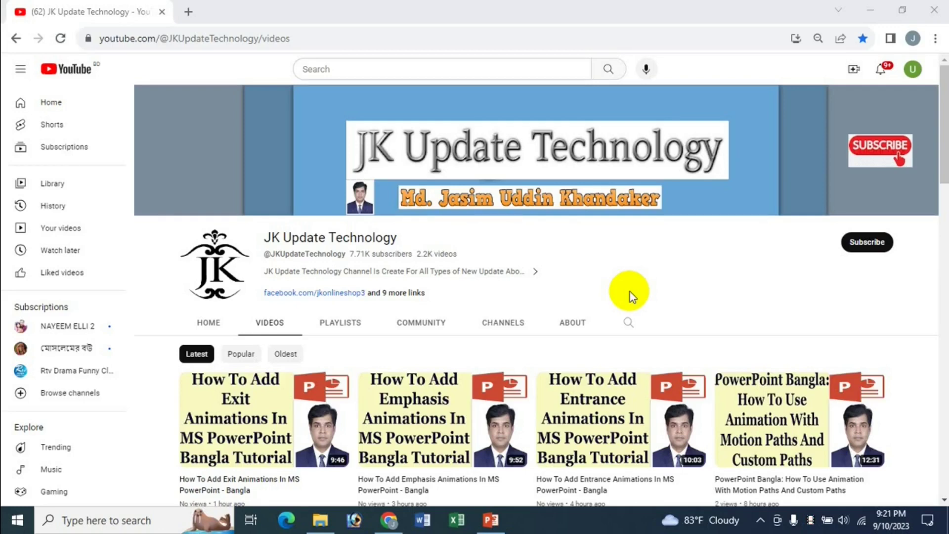
Switch from Chrome to the PowerPoint presentation showing the Online Marketing slide
{"action": "left_click", "coordinate": [491, 520]}
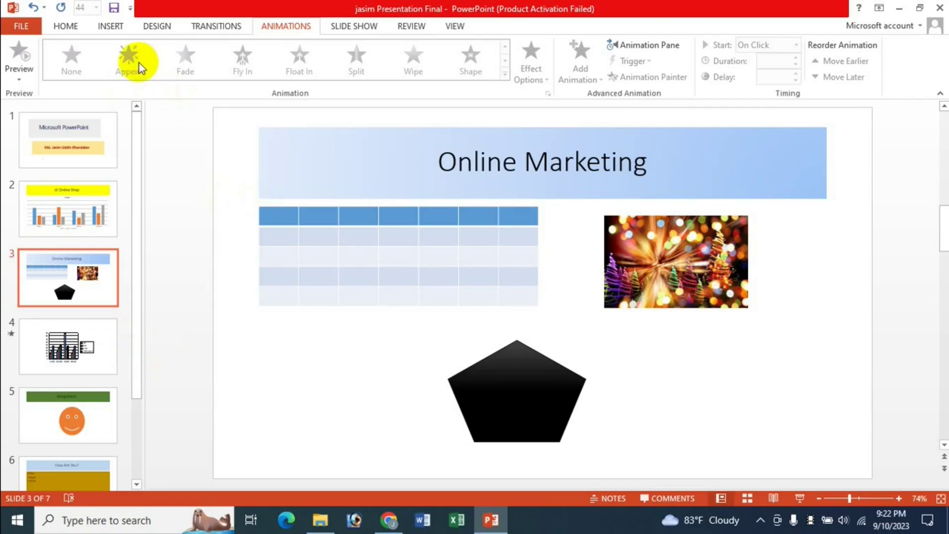
{"action": "left_click", "coordinate": [276, 25]}
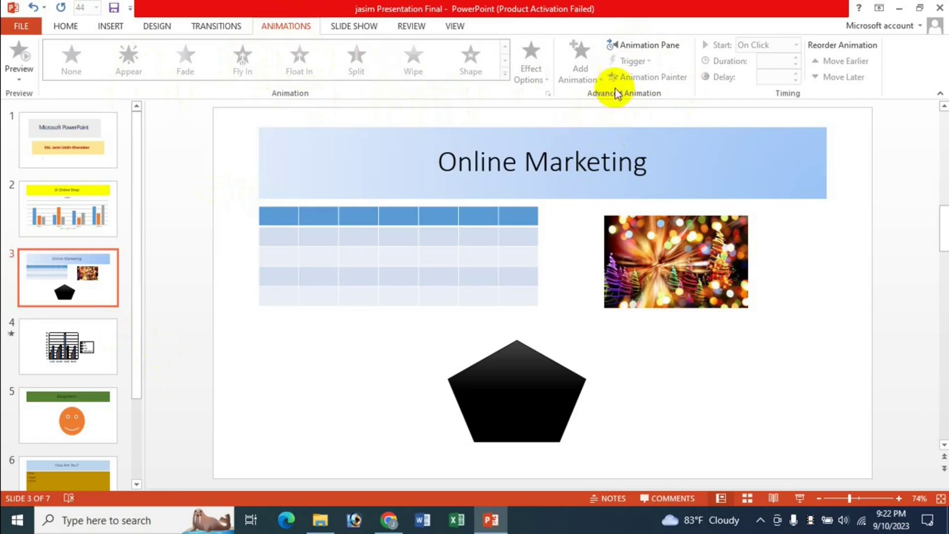
{"action": "left_click", "coordinate": [637, 46]}
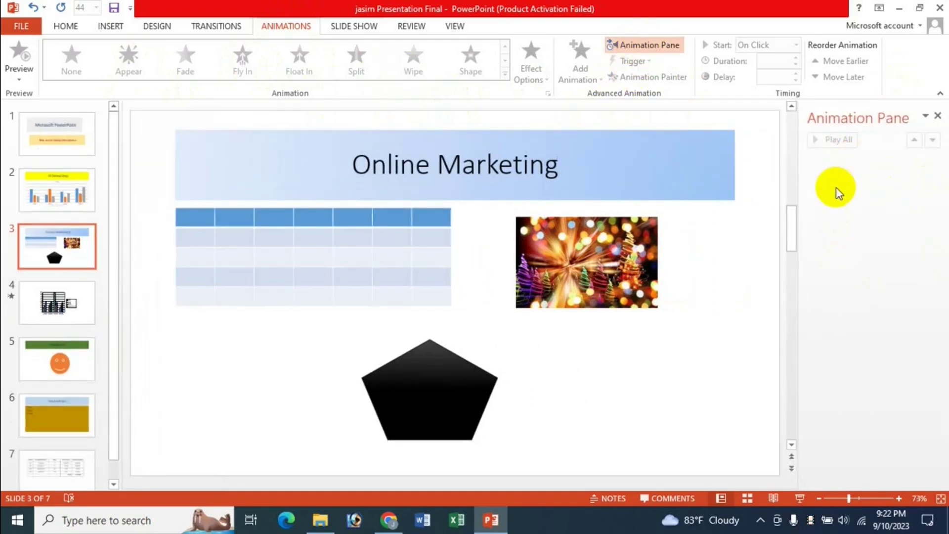
{"action": "left_click", "coordinate": [390, 394]}
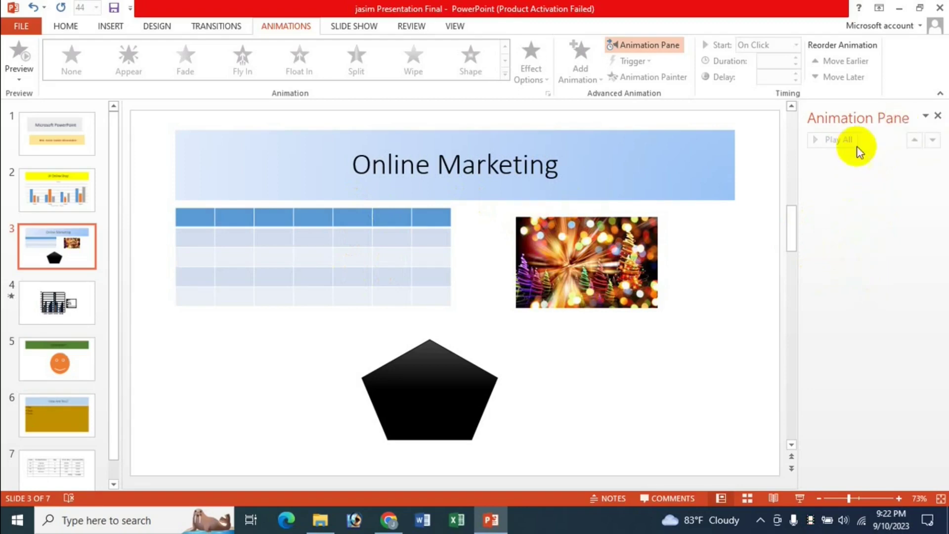
{"action": "left_click", "coordinate": [938, 117]}
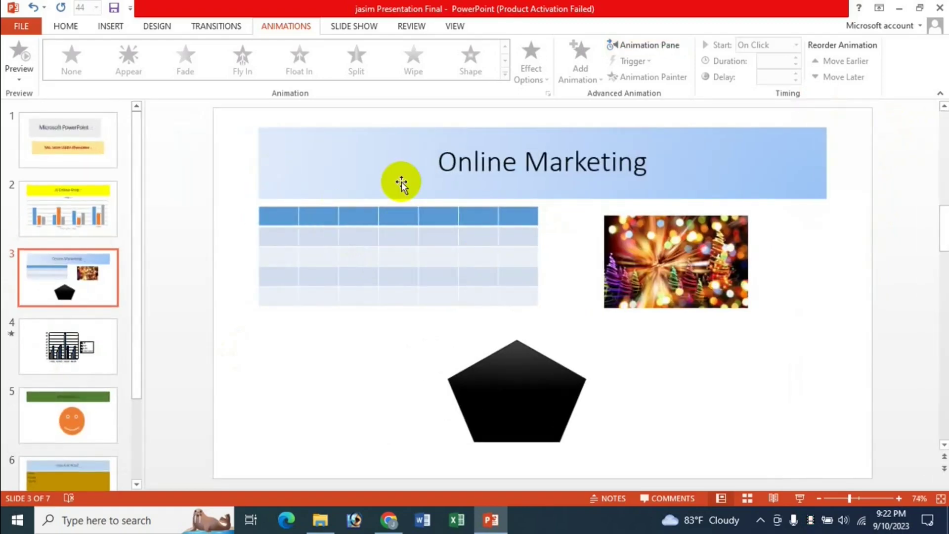
Apply a Split entrance animation with Vertical In direction to the 'Online Marketing' title
{"action": "left_click", "coordinate": [482, 159]}
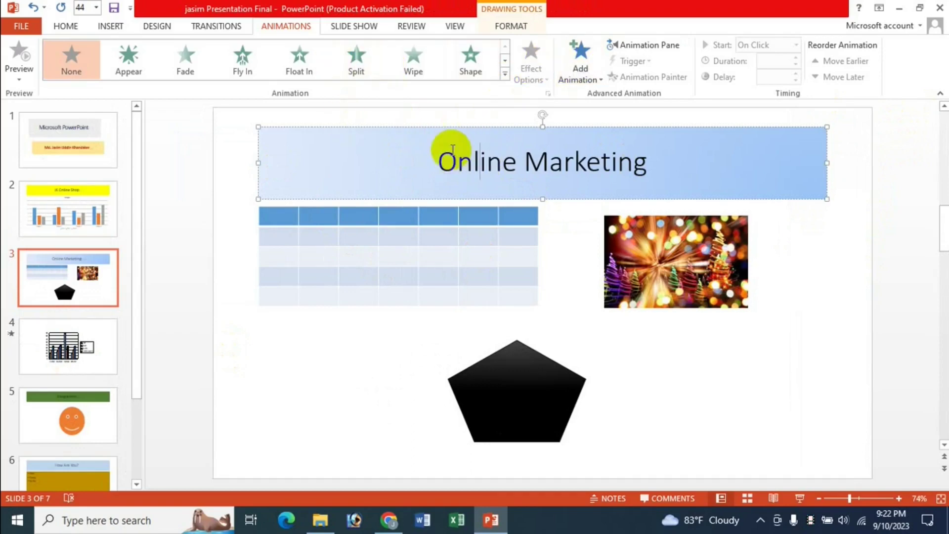
{"action": "left_click", "coordinate": [505, 74]}
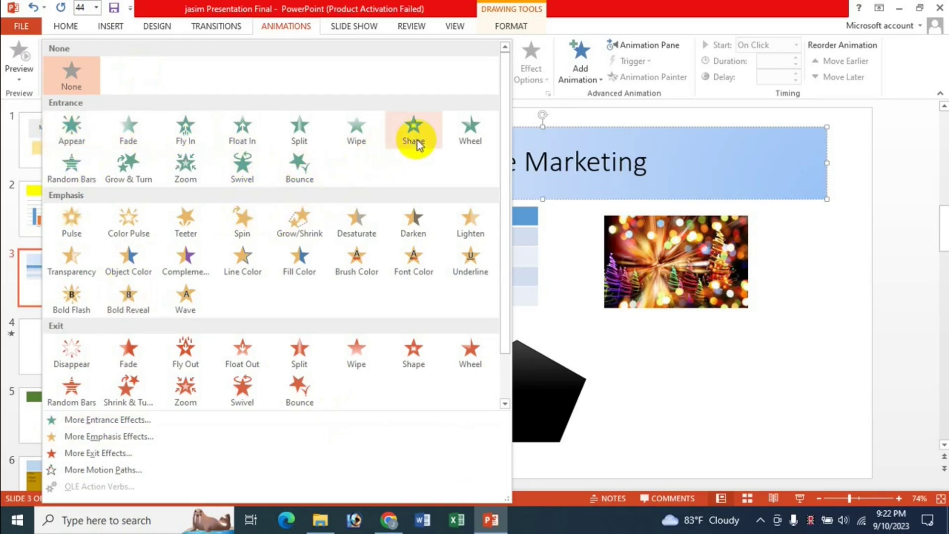
{"action": "left_click", "coordinate": [299, 132]}
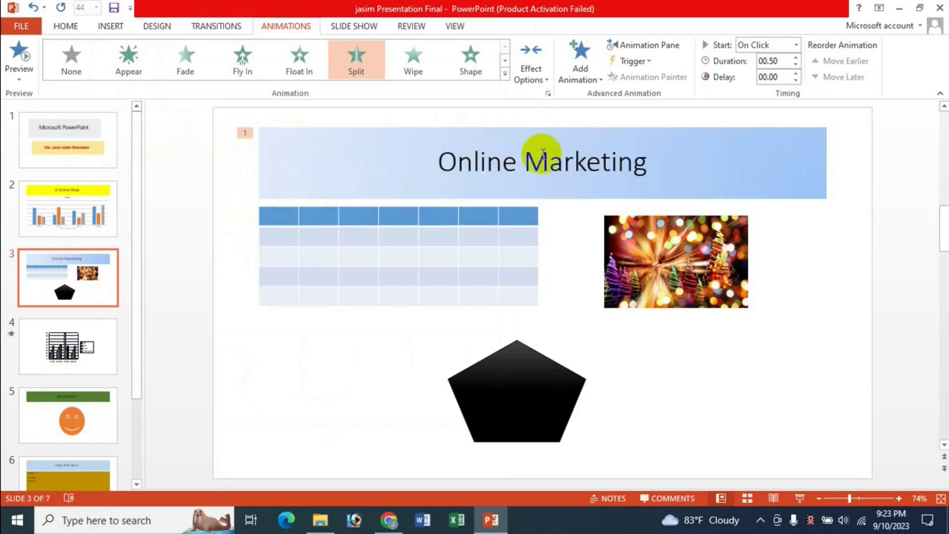
{"action": "left_click", "coordinate": [536, 75]}
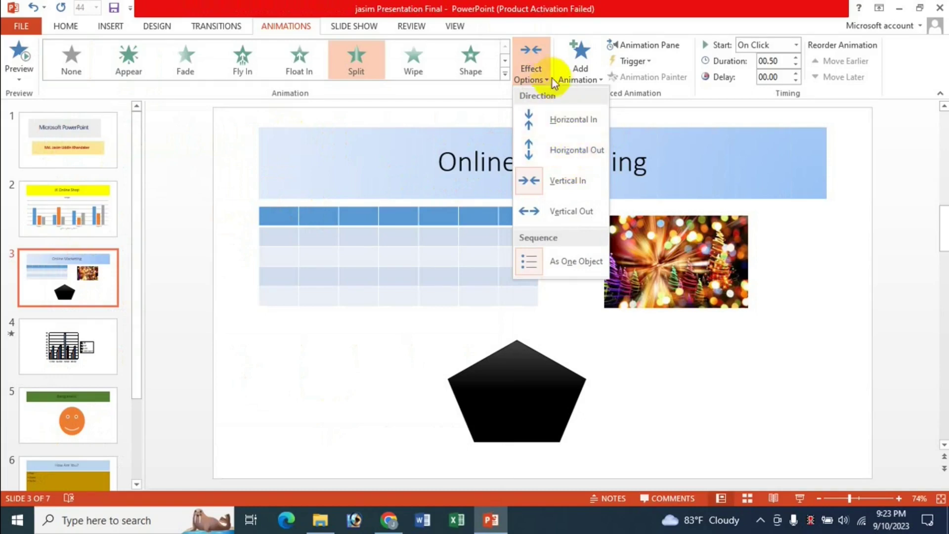
{"action": "left_click", "coordinate": [580, 183]}
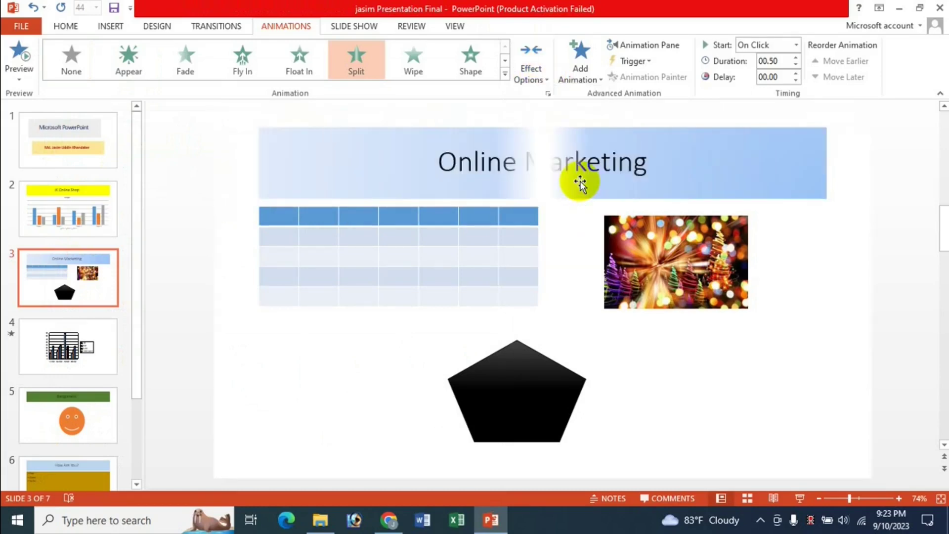
{"action": "left_click", "coordinate": [392, 248]}
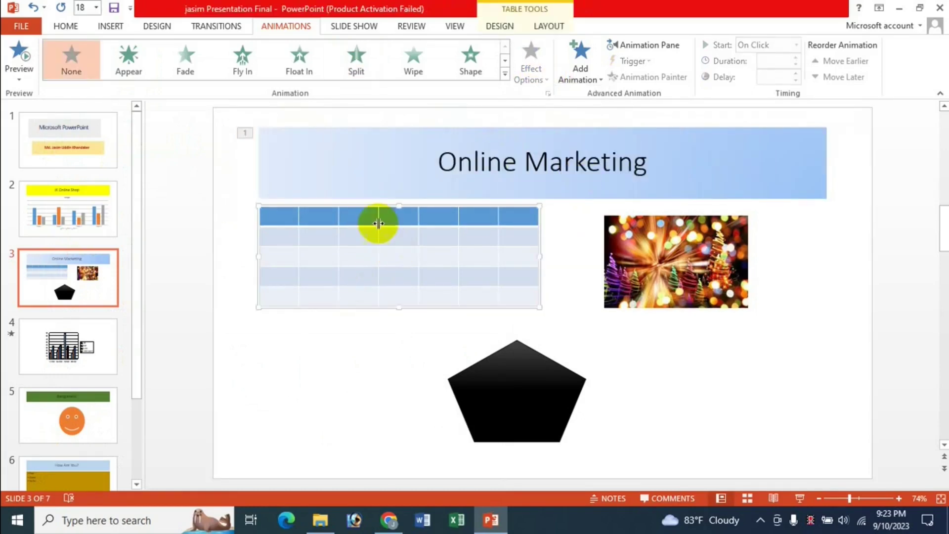
Give the table a Float Out exit animation with the Float Down direction
{"action": "left_click", "coordinate": [504, 74]}
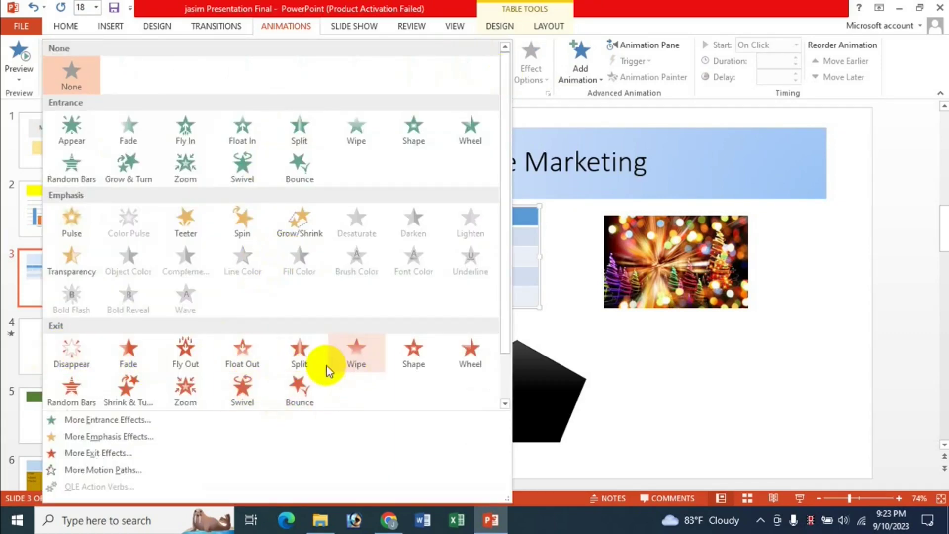
{"action": "left_click", "coordinate": [249, 360]}
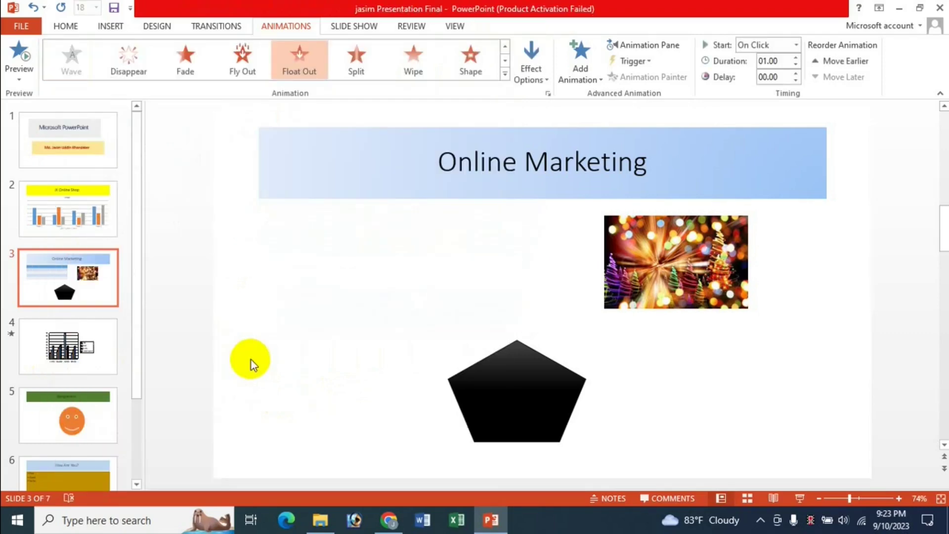
{"action": "left_click", "coordinate": [538, 64]}
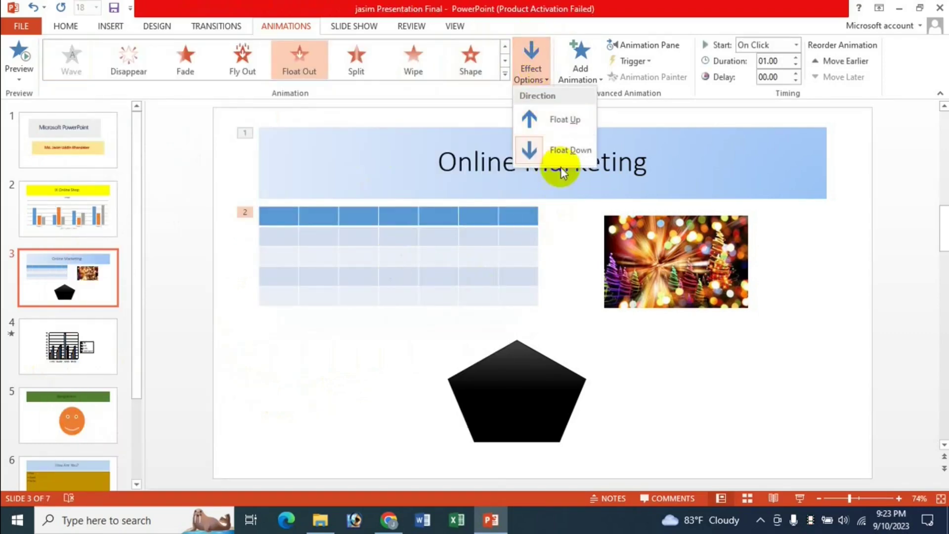
{"action": "left_click", "coordinate": [568, 143]}
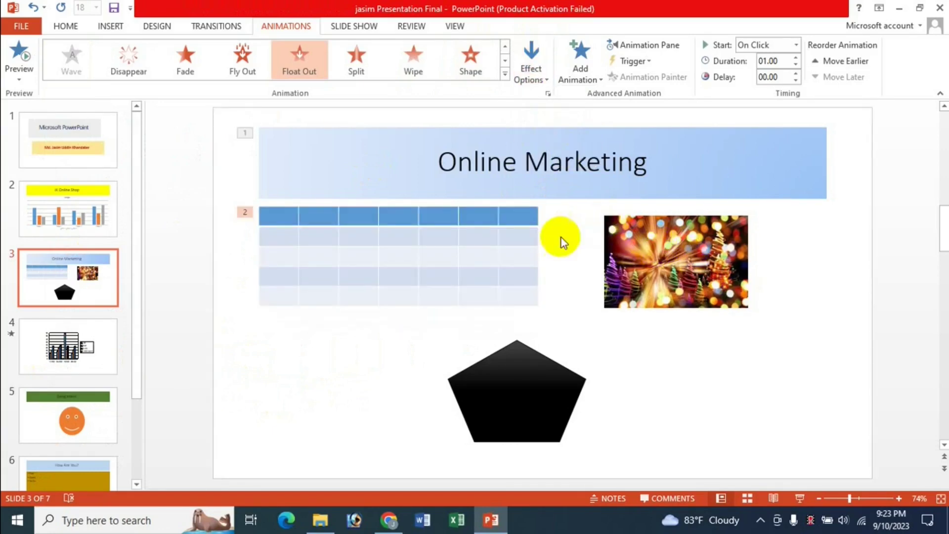
{"action": "left_click", "coordinate": [664, 260]}
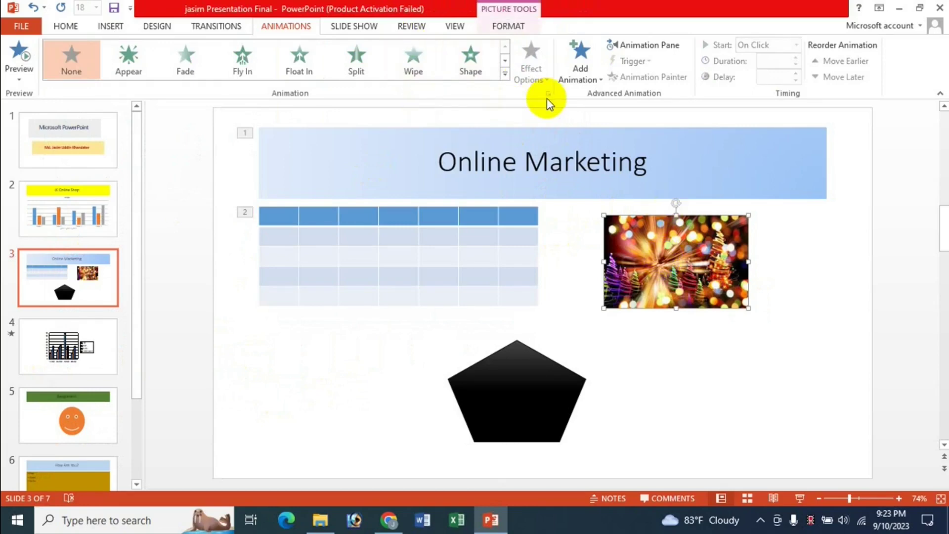
Add a Spin emphasis to the colourful picture, limited to Half Spin
{"action": "left_click", "coordinate": [598, 80]}
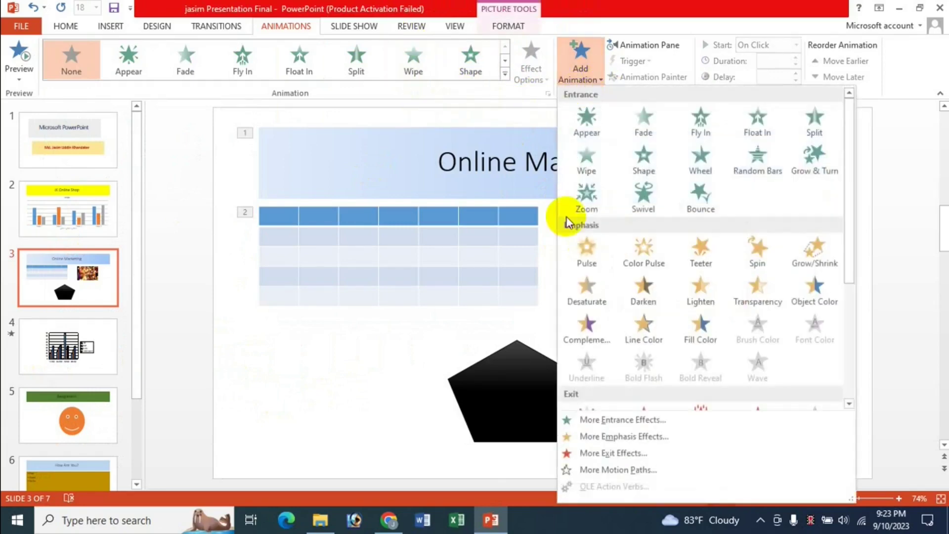
{"action": "left_click", "coordinate": [761, 258]}
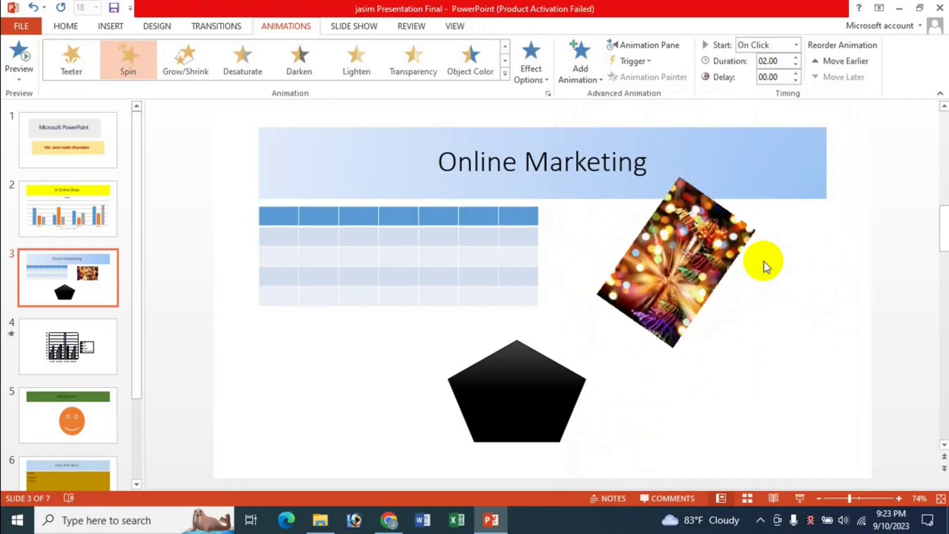
{"action": "left_click", "coordinate": [540, 78]}
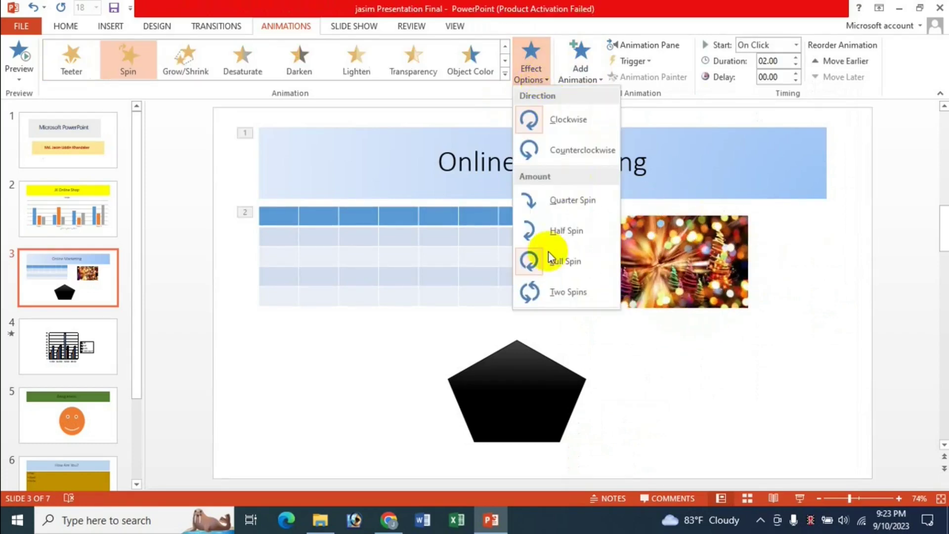
{"action": "left_click", "coordinate": [574, 232]}
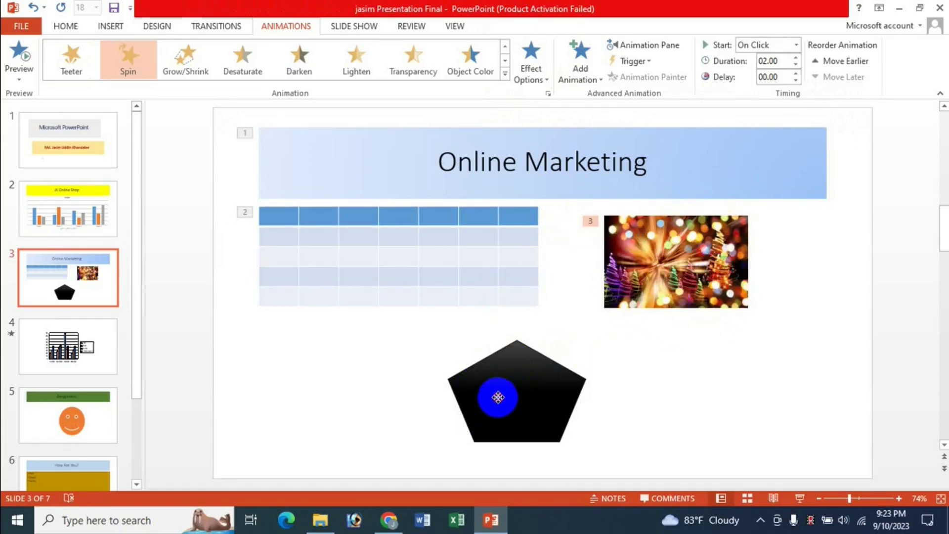
{"action": "left_click", "coordinate": [498, 397]}
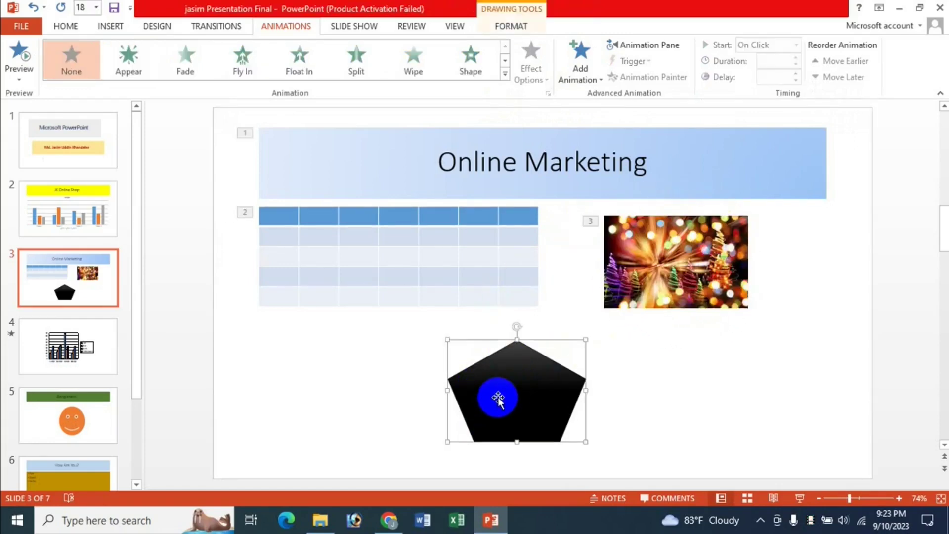
Give the black pentagon a Parallelogram motion path from More Motion Paths
{"action": "left_click", "coordinate": [599, 80]}
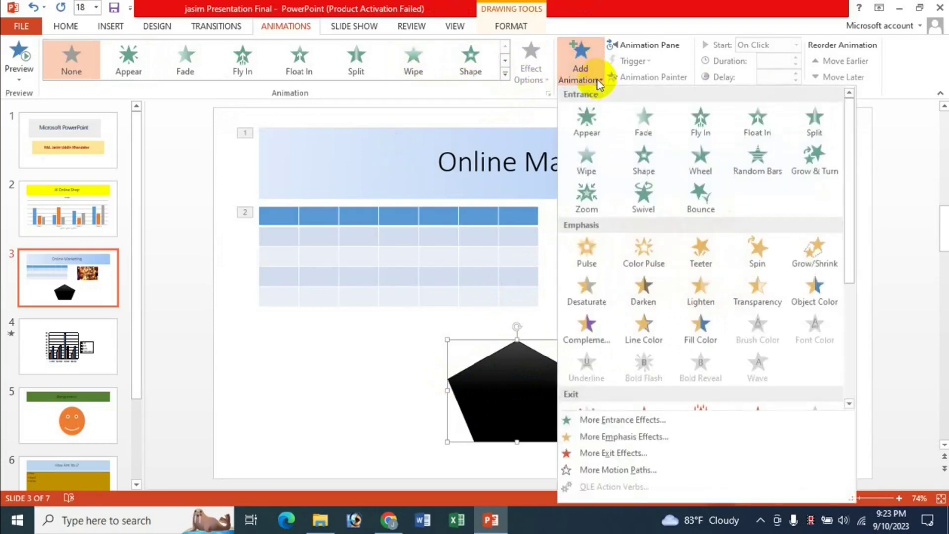
{"action": "left_click", "coordinate": [613, 469]}
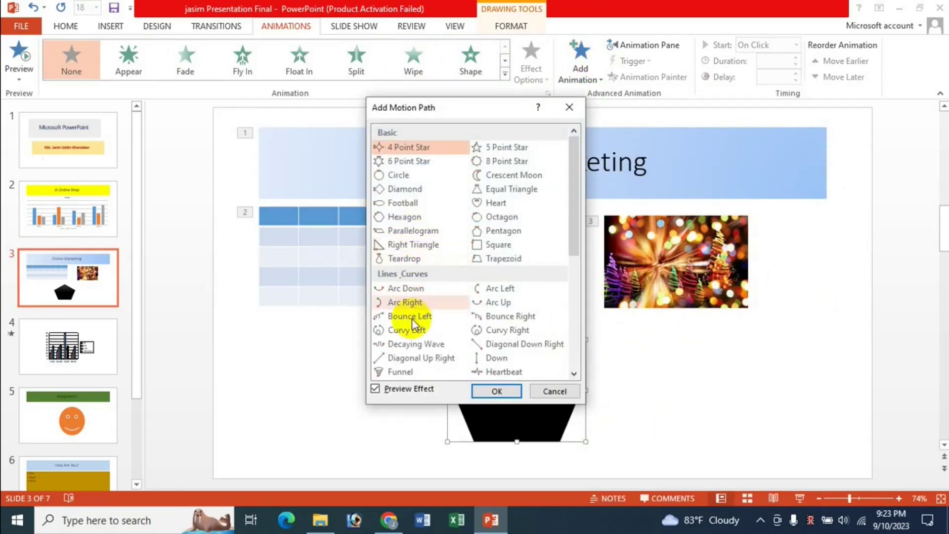
{"action": "left_click", "coordinate": [404, 234]}
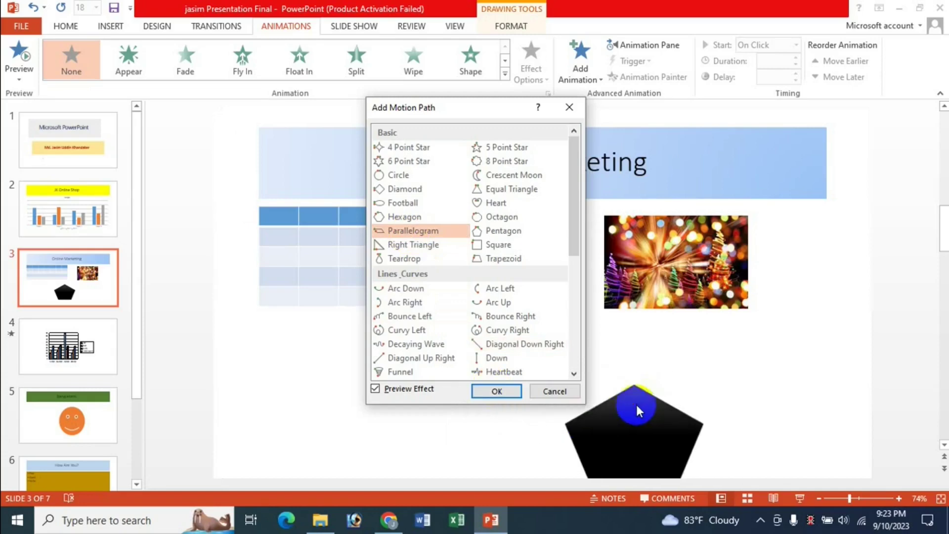
{"action": "left_click", "coordinate": [497, 389]}
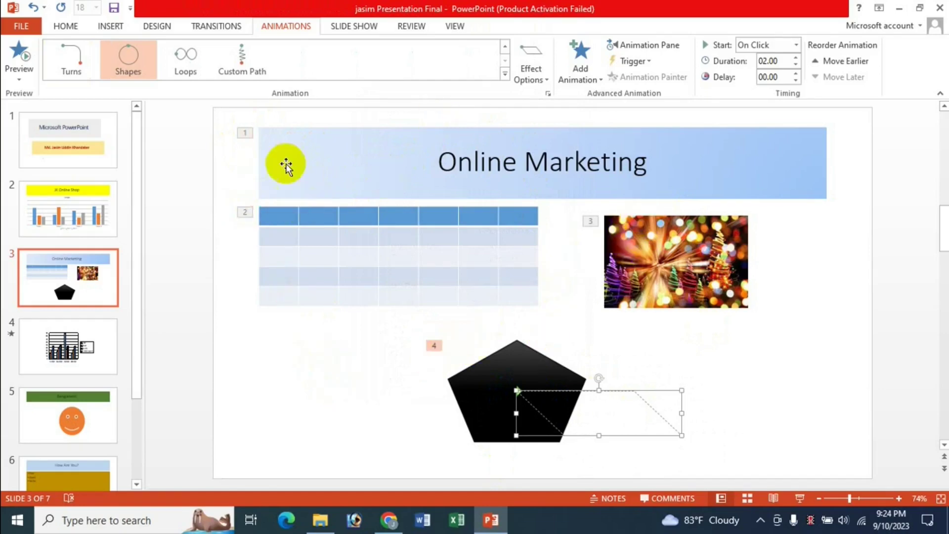
Recheck the title's animation gallery, keeping its Split entrance, then deselect the title
{"action": "left_click", "coordinate": [356, 159]}
{"action": "left_click", "coordinate": [504, 74]}
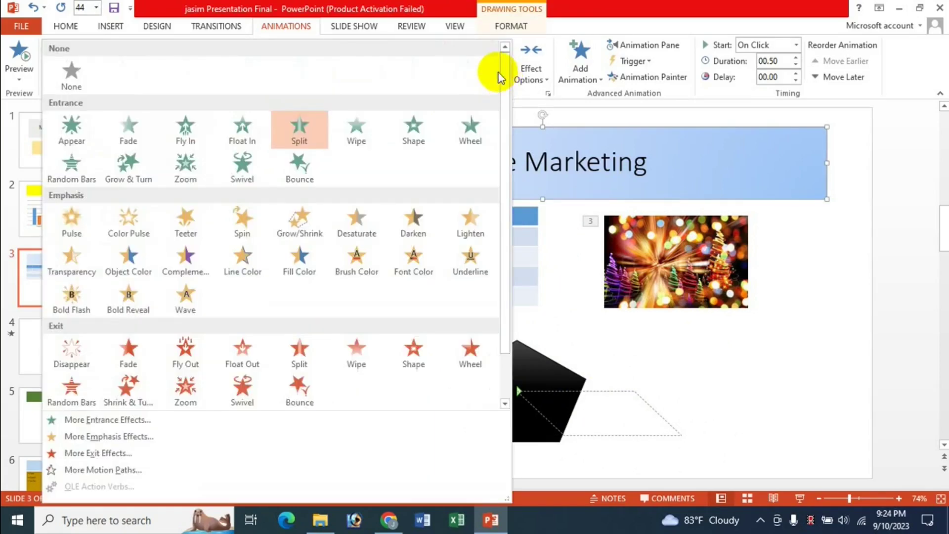
{"action": "left_click", "coordinate": [275, 127]}
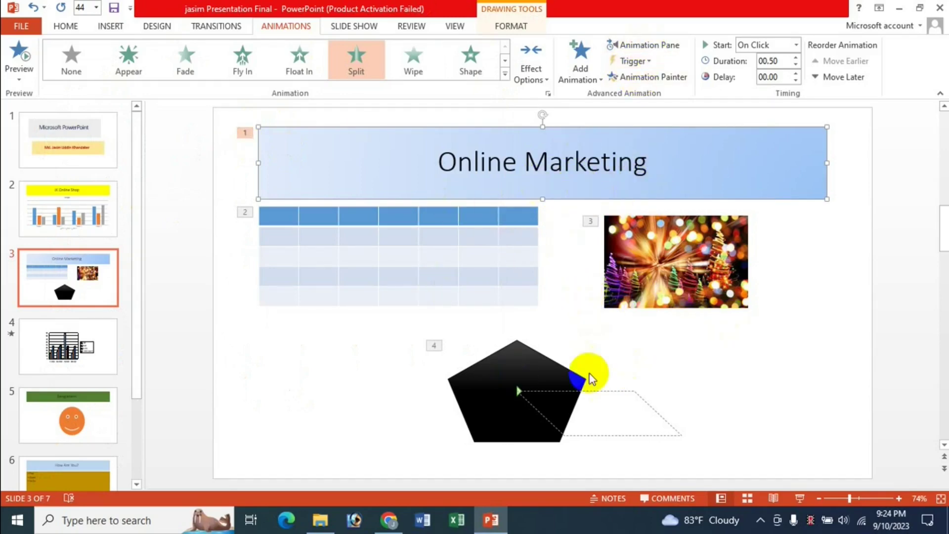
{"action": "left_click", "coordinate": [764, 340]}
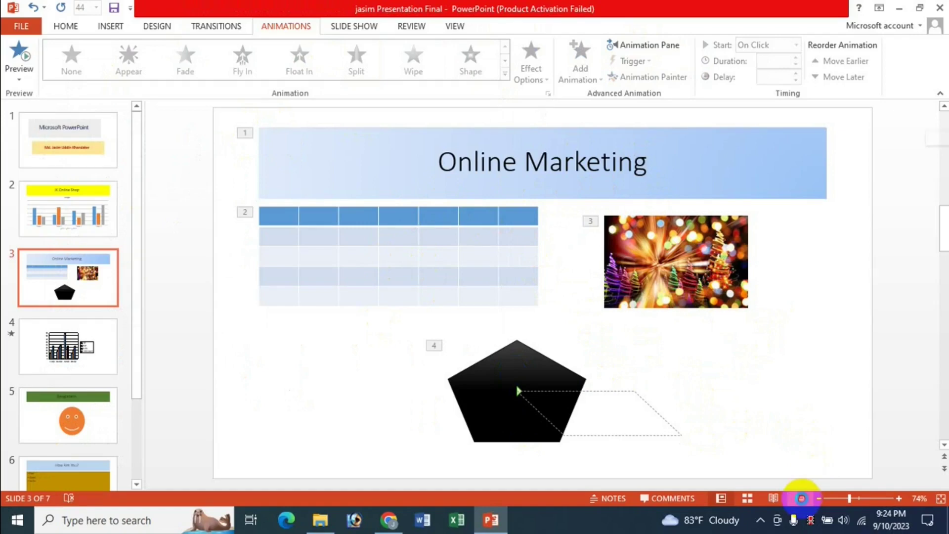
Play slide 3's title, table, picture and pentagon animations in the slide show, then exit
{"action": "left_click", "coordinate": [802, 498]}
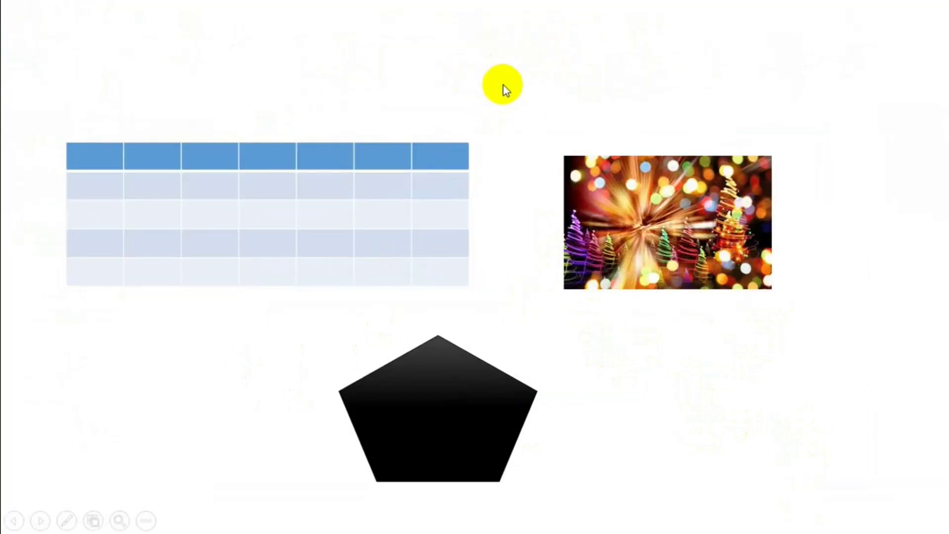
{"action": "left_click", "coordinate": [530, 131]}
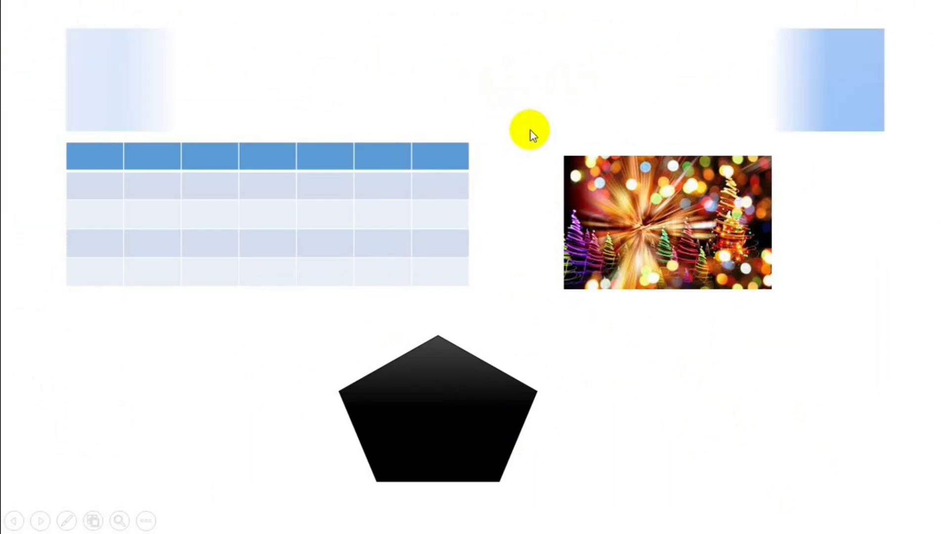
{"action": "left_click", "coordinate": [510, 206]}
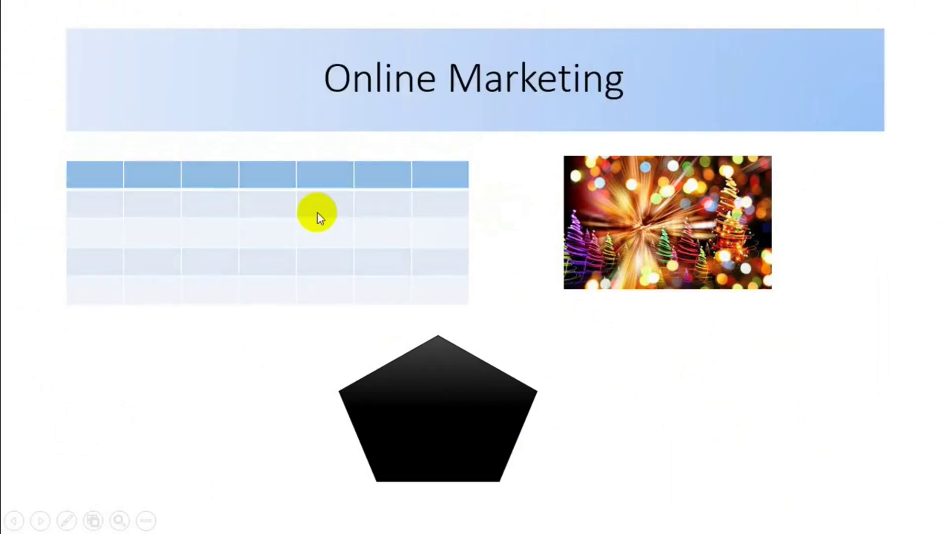
{"action": "left_click", "coordinate": [669, 354]}
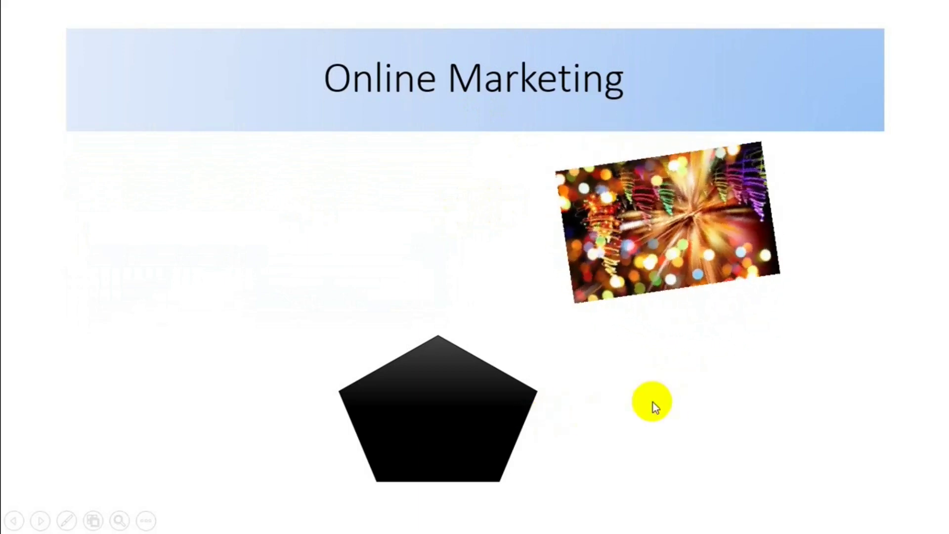
{"action": "left_click", "coordinate": [514, 429]}
{"action": "left_click", "coordinate": [520, 430]}
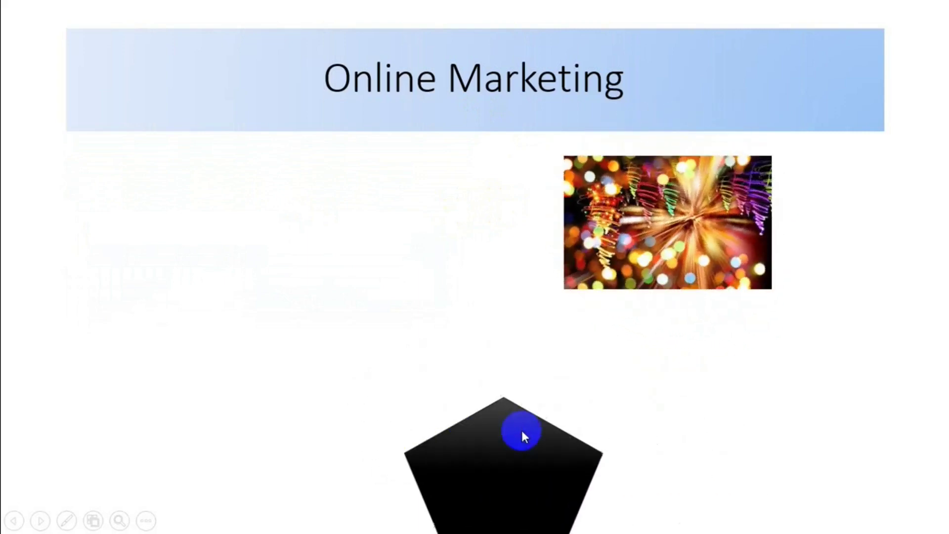
{"action": "key", "text": "Escape"}
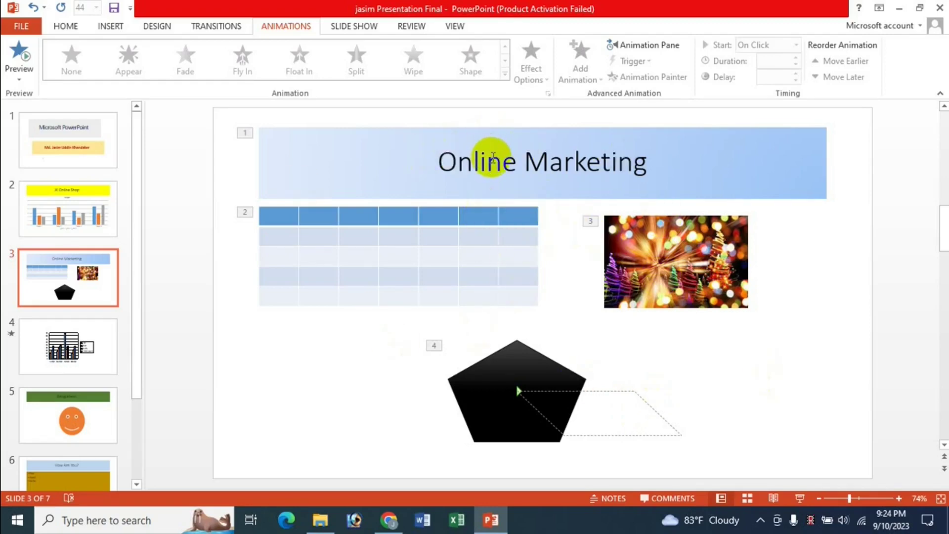
{"action": "left_click", "coordinate": [493, 156]}
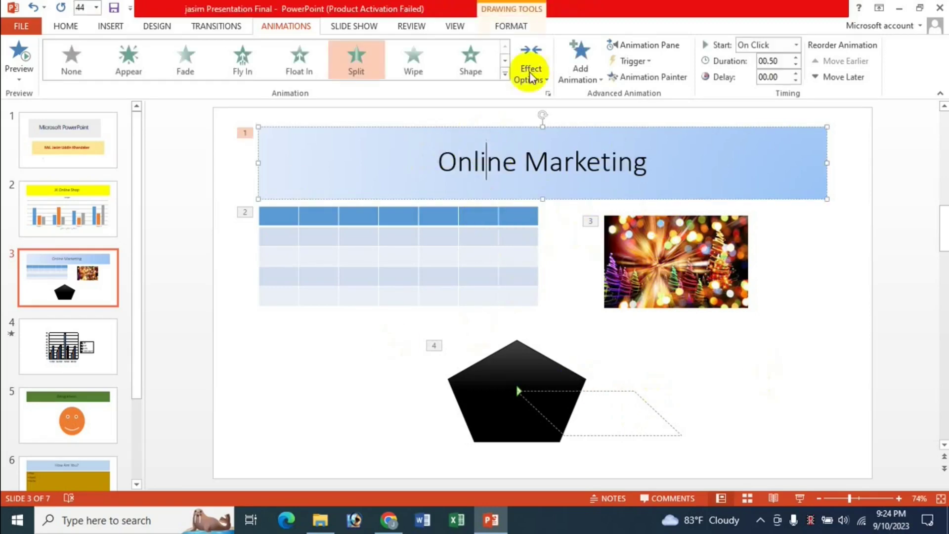
{"action": "left_click", "coordinate": [797, 46]}
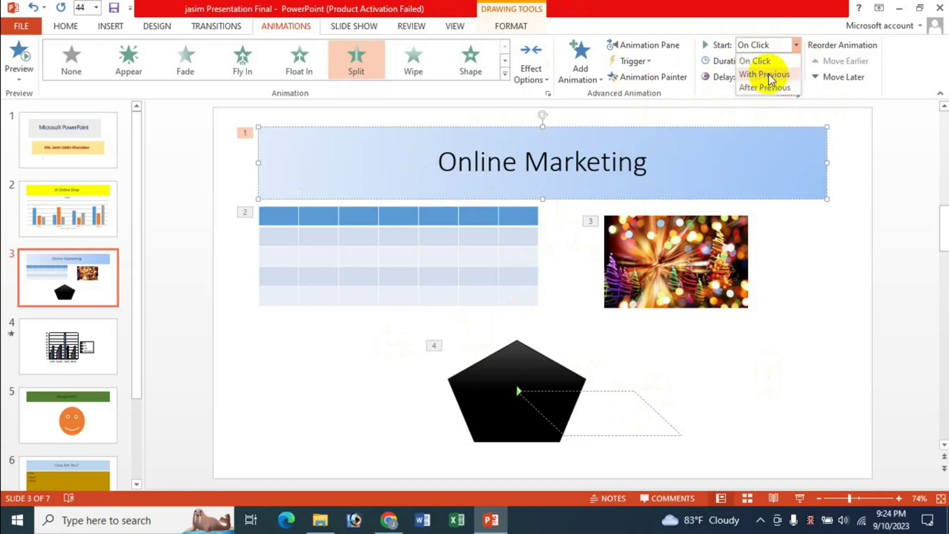
{"action": "left_click", "coordinate": [360, 218]}
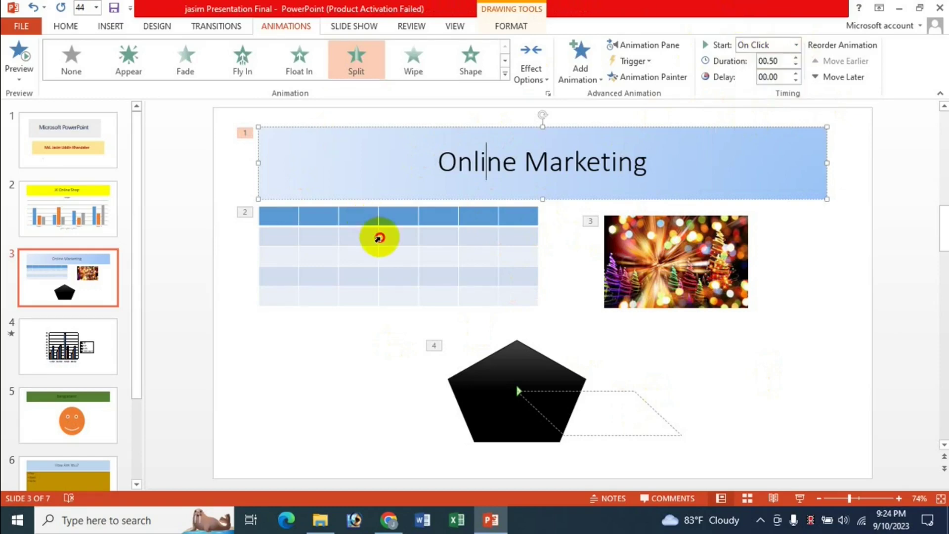
{"action": "left_click", "coordinate": [381, 237]}
{"action": "left_click", "coordinate": [795, 45]}
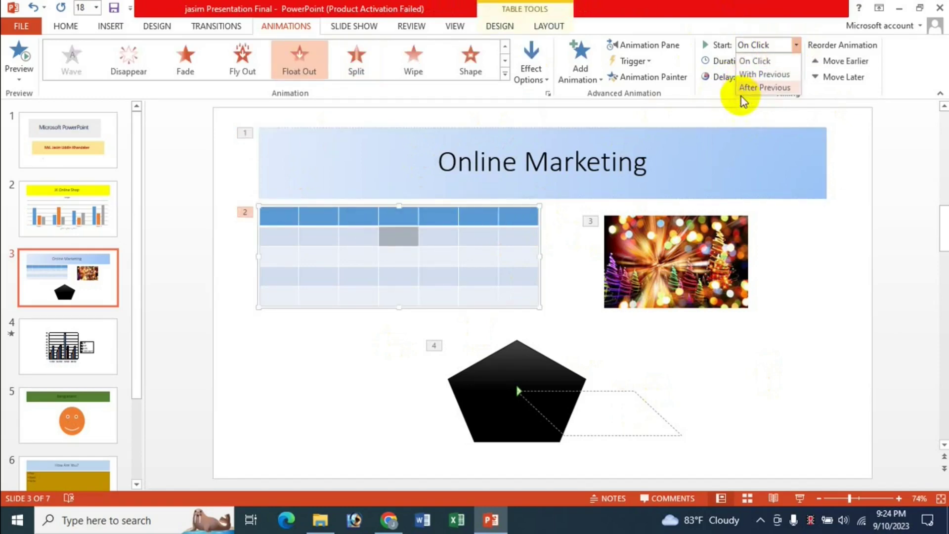
{"action": "left_click", "coordinate": [697, 23]}
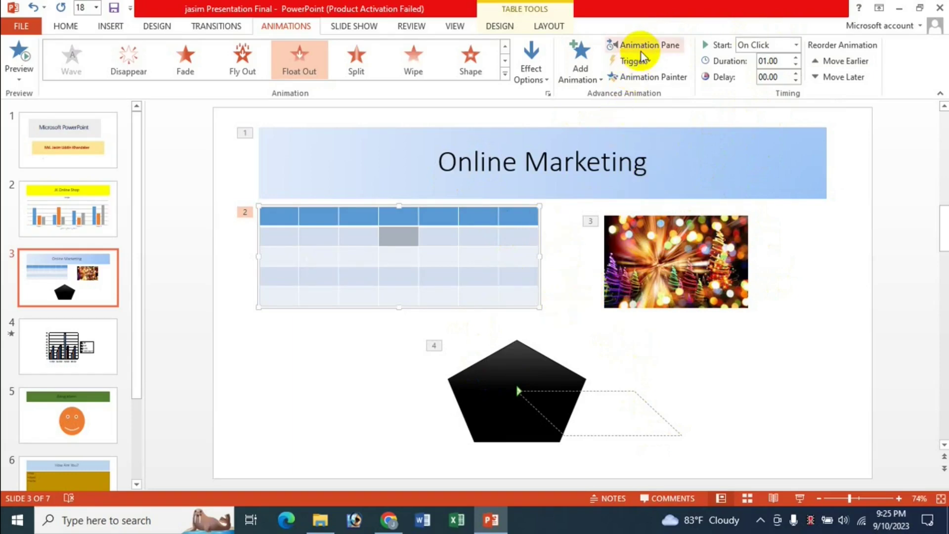
Open the Animation Pane and preview the animations from the picture's spin onward
{"action": "left_click", "coordinate": [665, 46]}
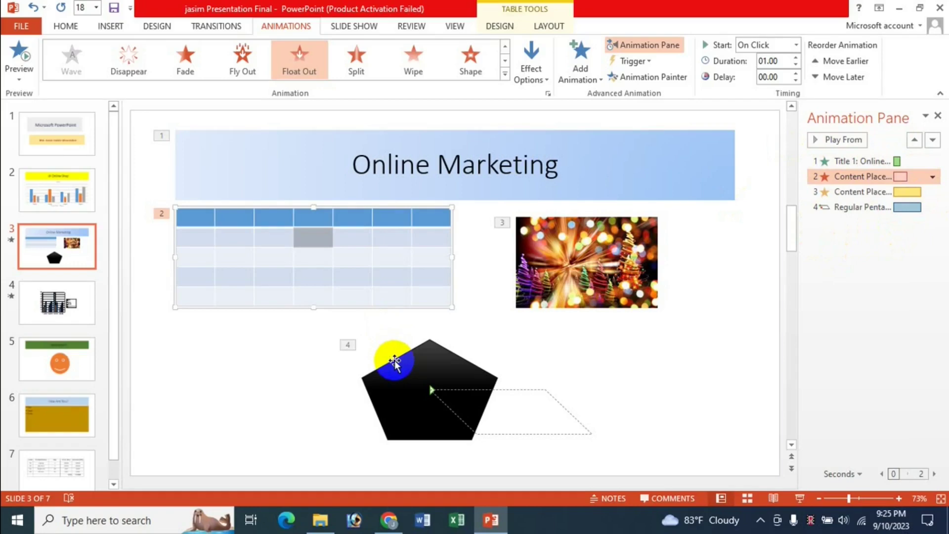
{"action": "left_click", "coordinate": [841, 192]}
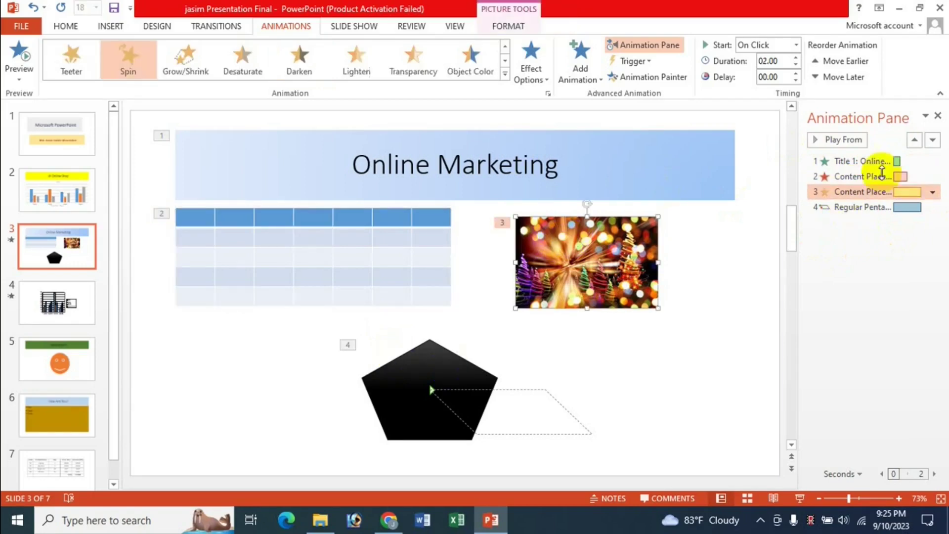
{"action": "left_click", "coordinate": [838, 144]}
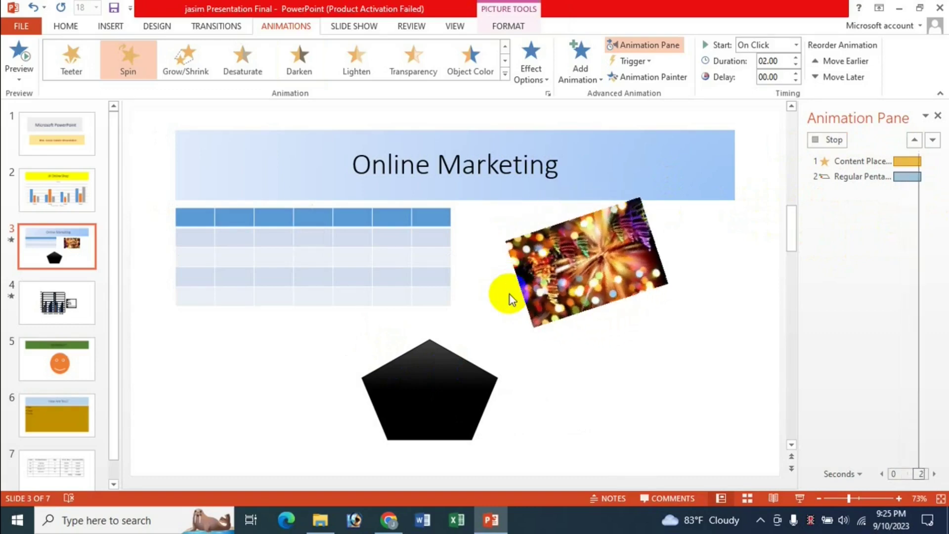
{"action": "right_click", "coordinate": [450, 426]}
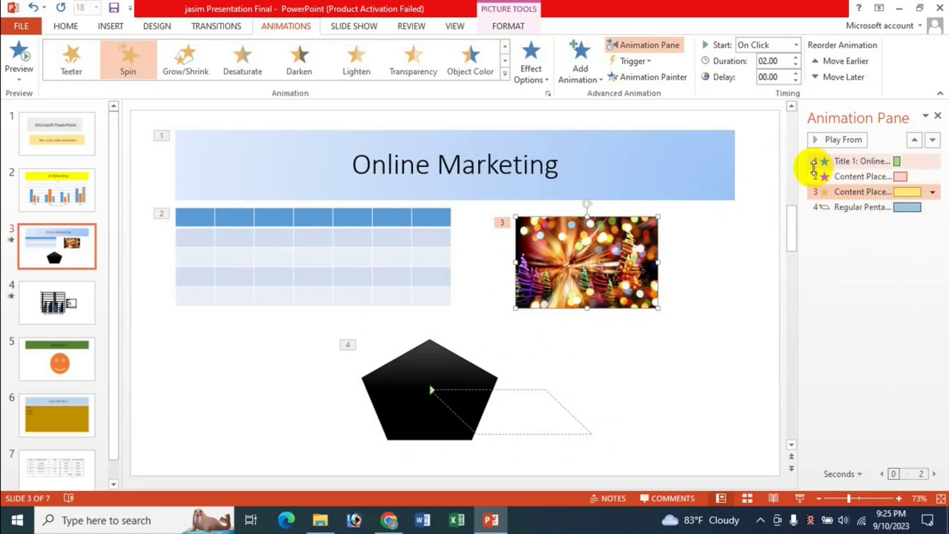
Move the pentagon's motion path earlier in the order, then return it to last place
{"action": "left_click", "coordinate": [847, 208]}
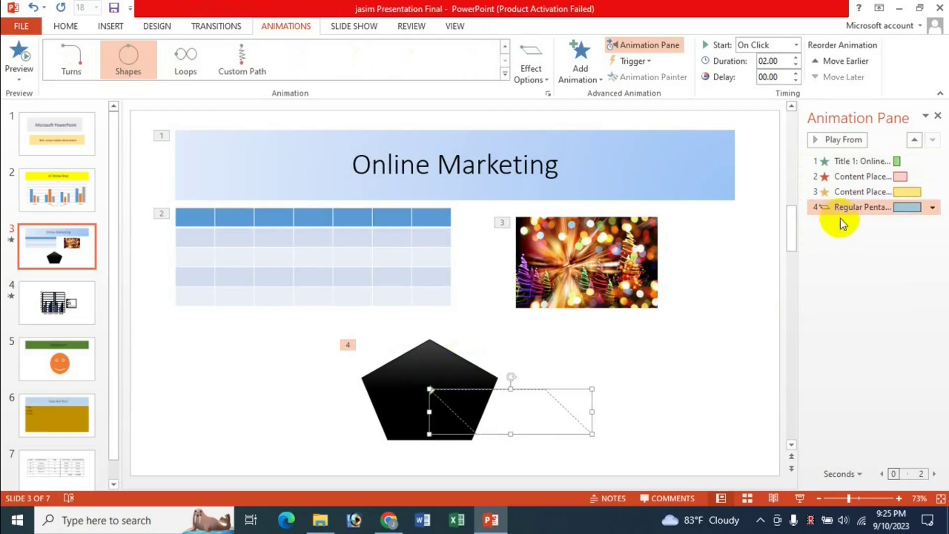
{"action": "left_click", "coordinate": [916, 141]}
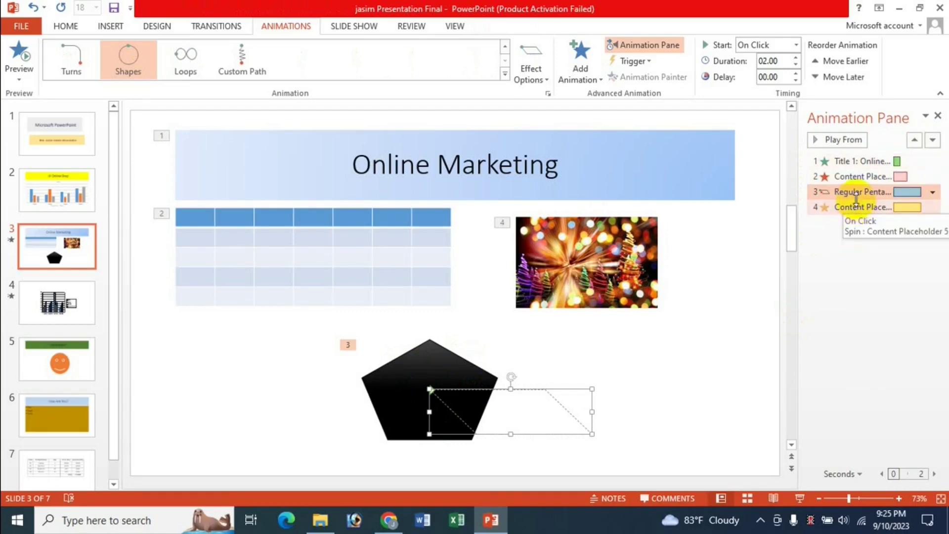
{"action": "left_click", "coordinate": [932, 142]}
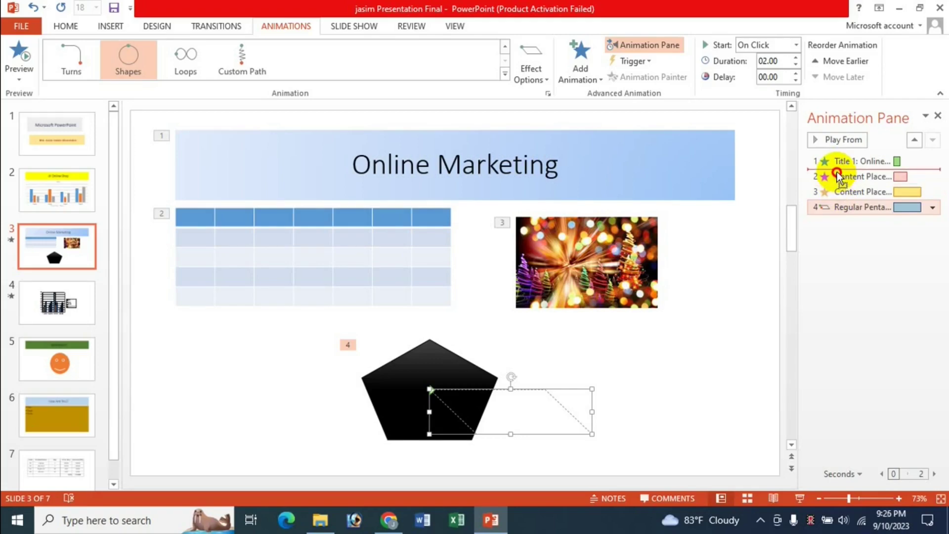
{"action": "left_click_drag", "start_coordinate": [838, 184], "coordinate": [834, 177]}
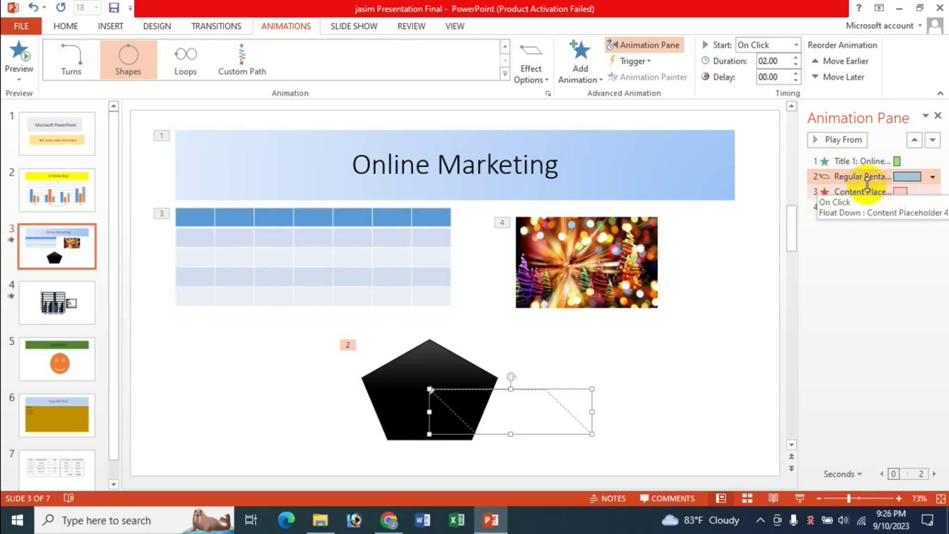
{"action": "left_click_drag", "start_coordinate": [847, 176], "coordinate": [845, 209]}
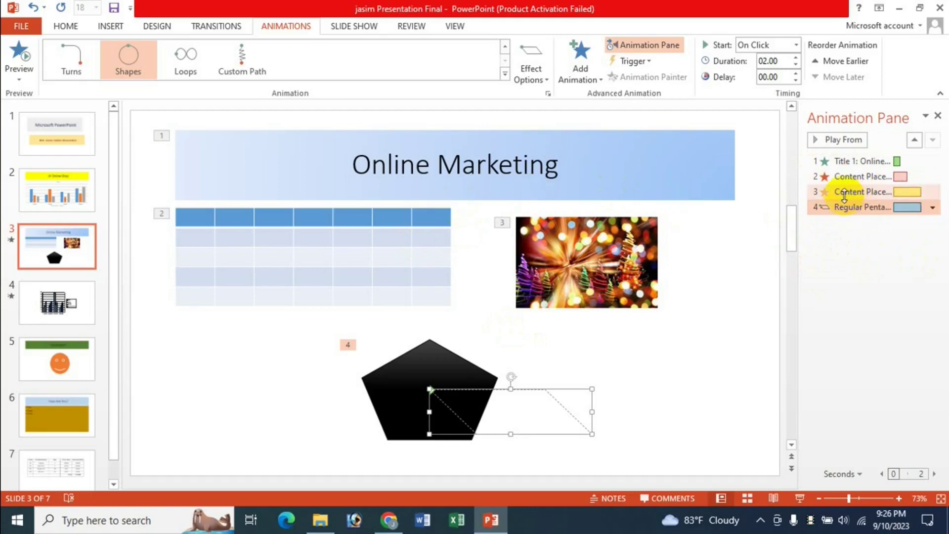
{"action": "left_click", "coordinate": [847, 177]}
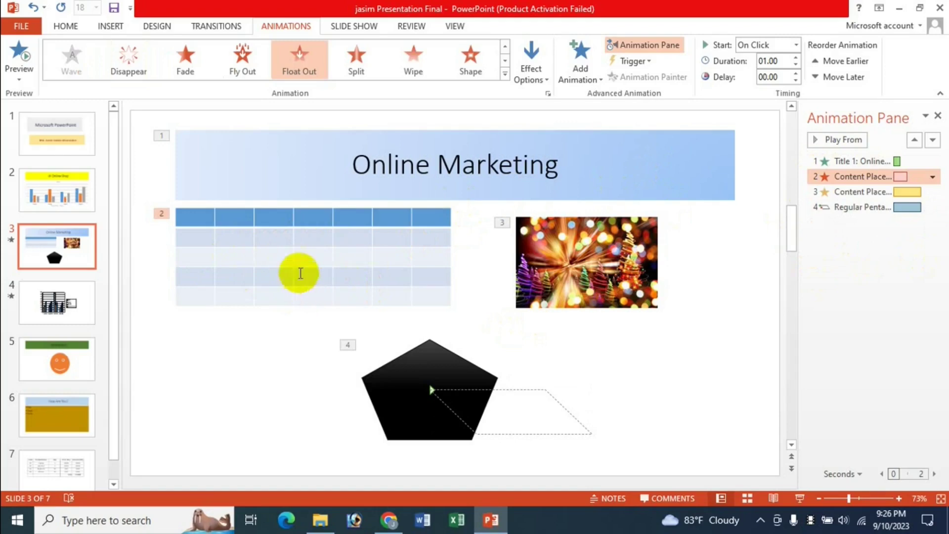
Set the table's exit to Start With Previous and the picture's spin to After Previous
{"action": "left_click", "coordinate": [932, 178]}
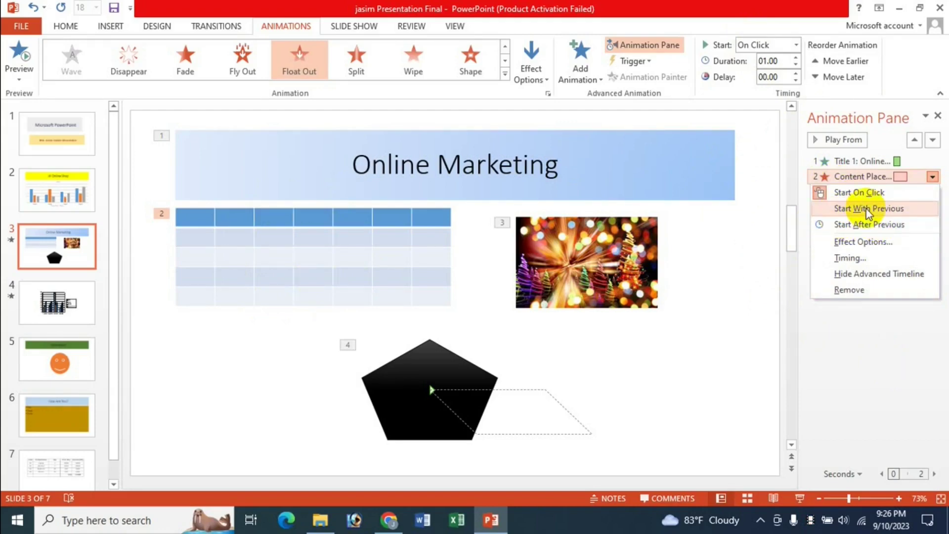
{"action": "left_click", "coordinate": [859, 210]}
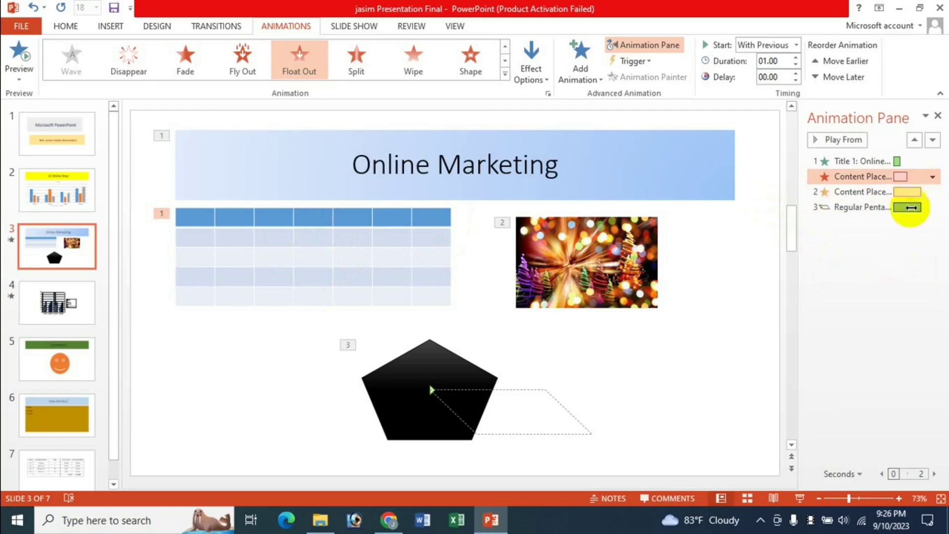
{"action": "left_click", "coordinate": [851, 193]}
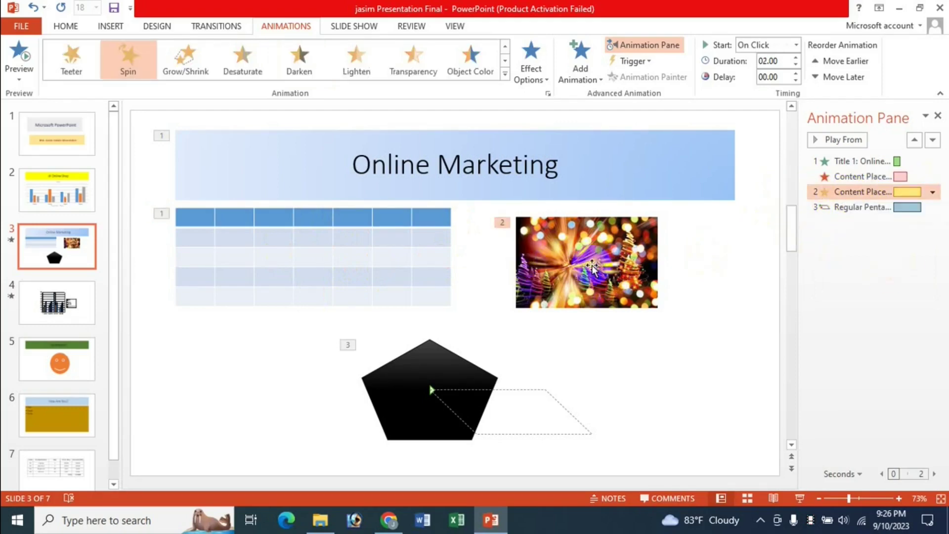
{"action": "left_click", "coordinate": [934, 193]}
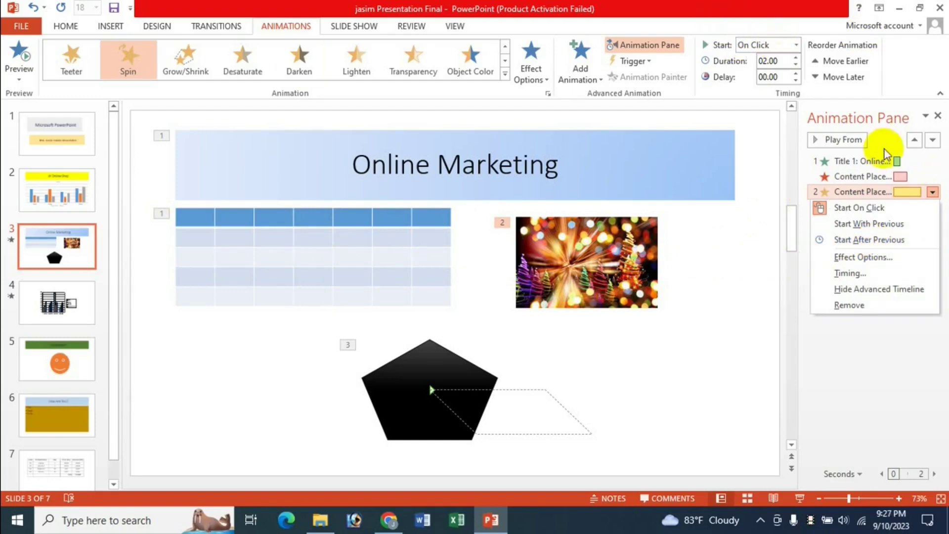
{"action": "left_click", "coordinate": [871, 240]}
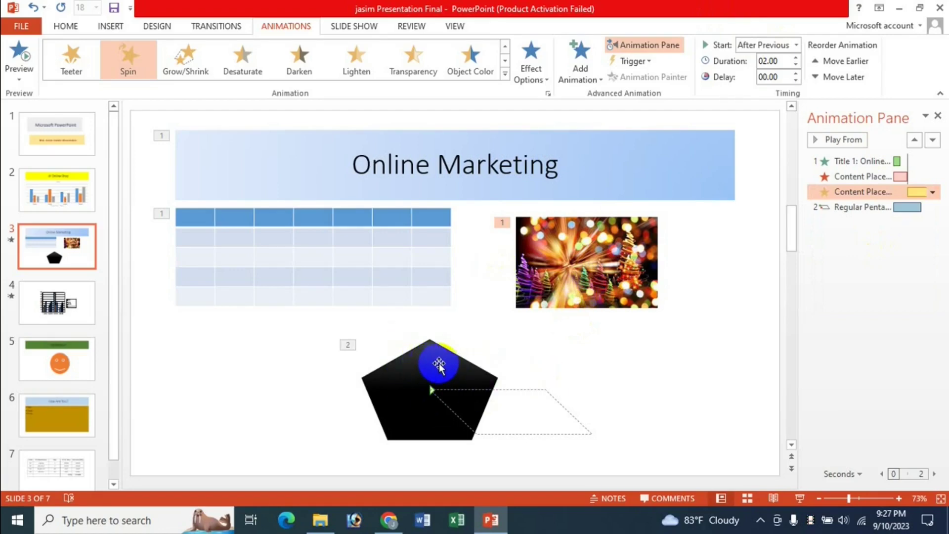
Set the pentagon's motion path to Start After Previous
{"action": "left_click", "coordinate": [865, 207]}
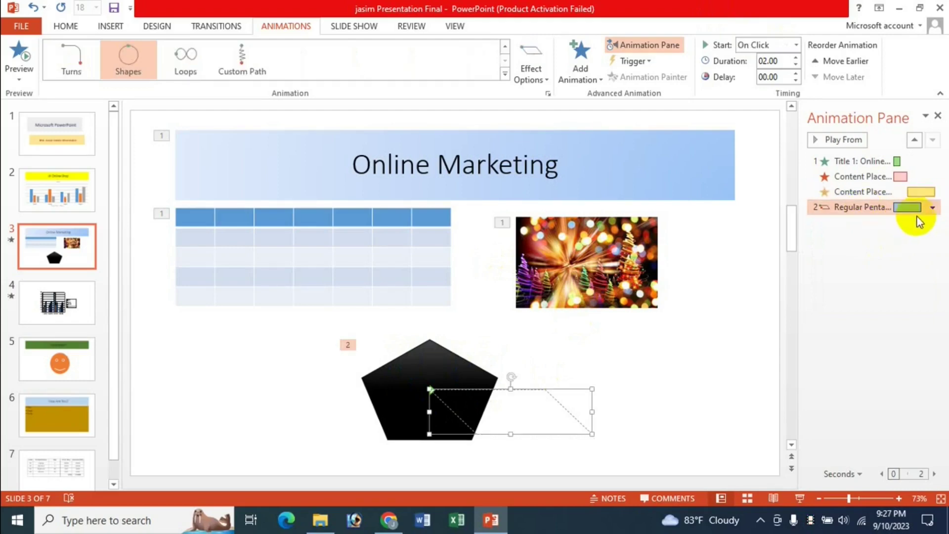
{"action": "left_click", "coordinate": [932, 212]}
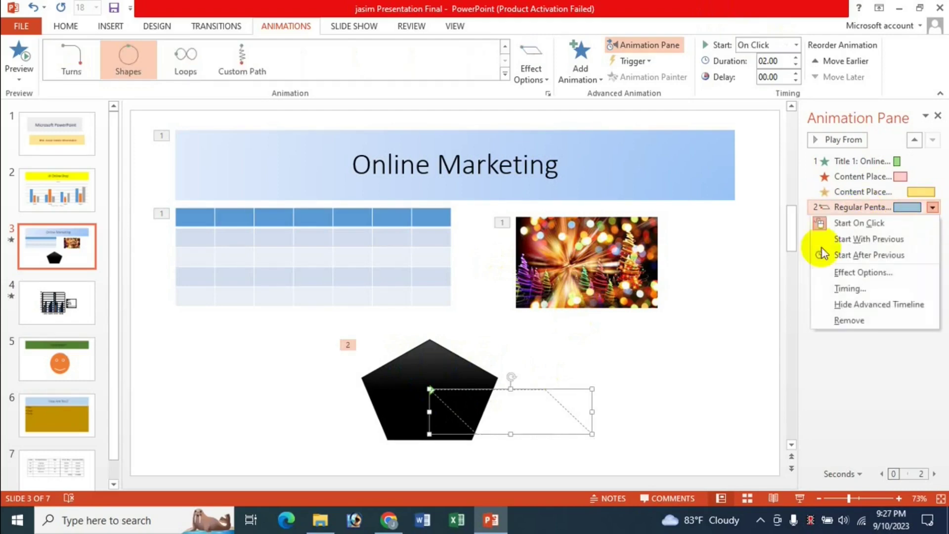
{"action": "left_click", "coordinate": [879, 256]}
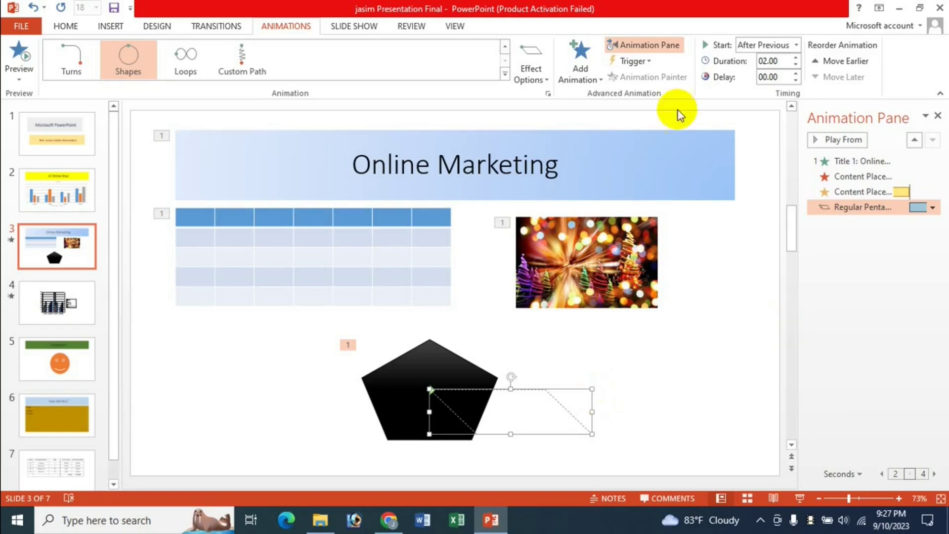
{"action": "left_click", "coordinate": [865, 163]}
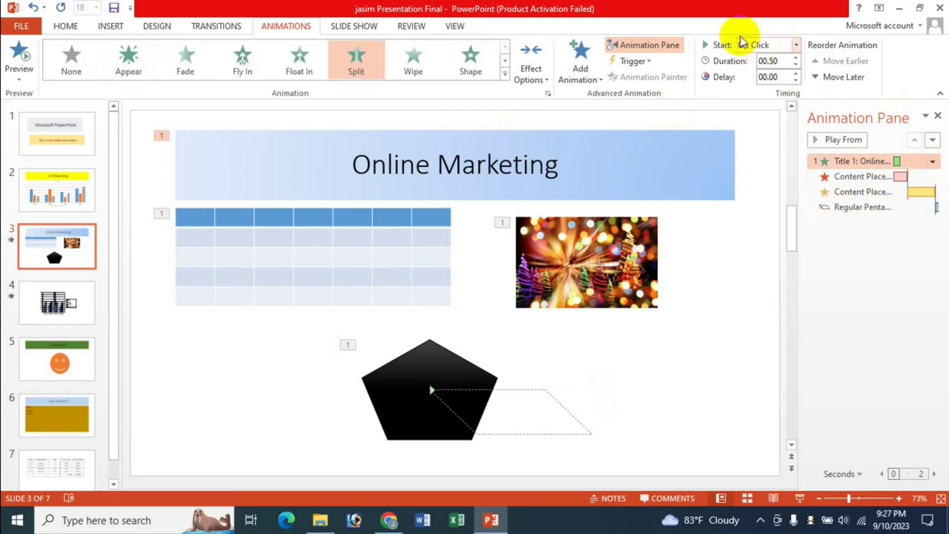
Make the title play without a click, set the table's exit to After Previous, and run the show
{"action": "left_click", "coordinate": [932, 164]}
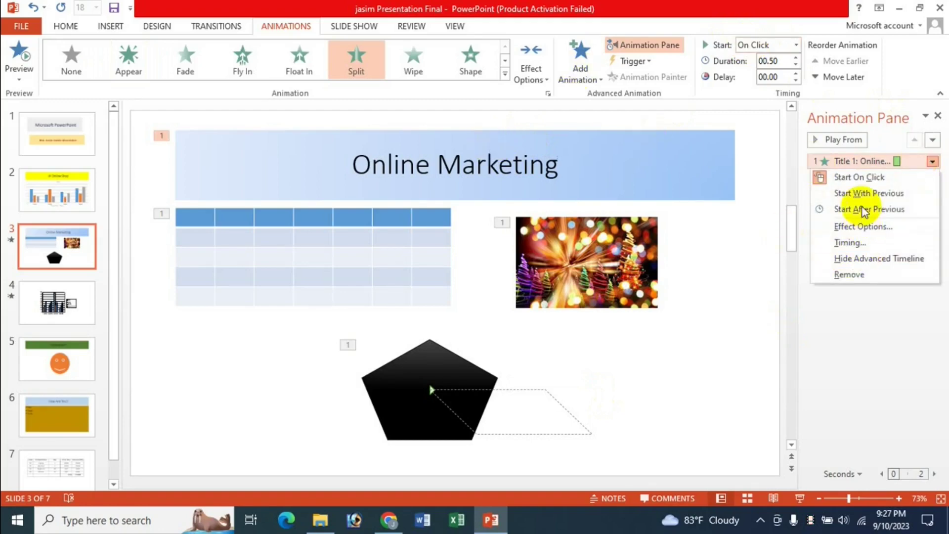
{"action": "left_click", "coordinate": [860, 195]}
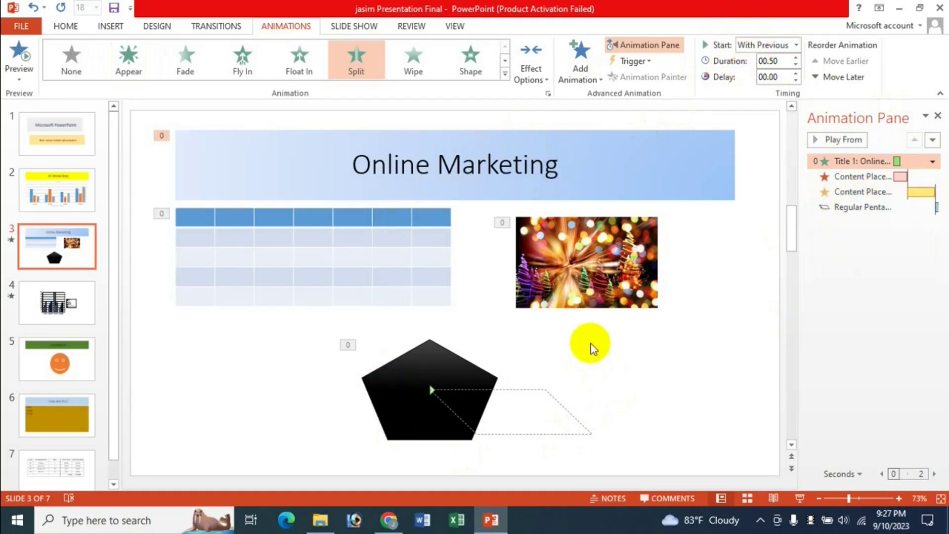
{"action": "left_click", "coordinate": [861, 177]}
{"action": "left_click", "coordinate": [931, 178]}
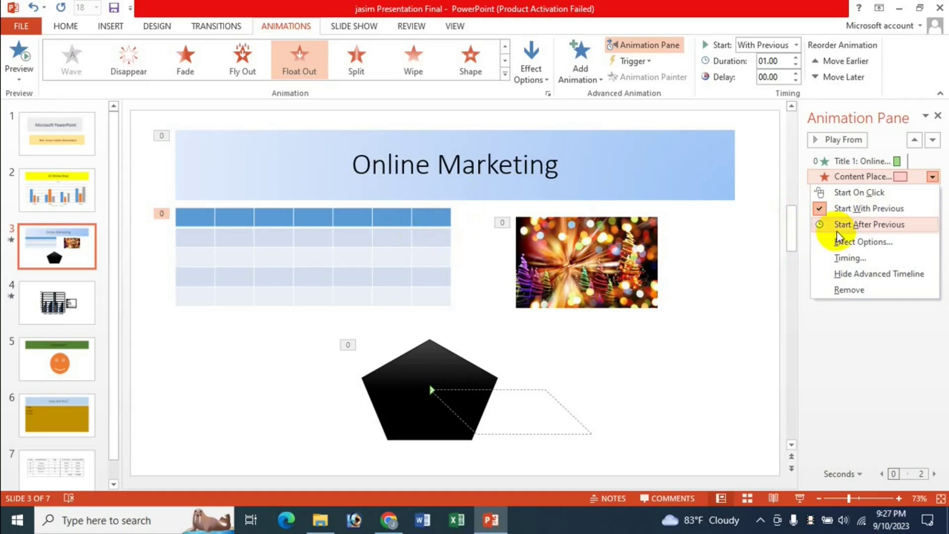
{"action": "left_click", "coordinate": [856, 225]}
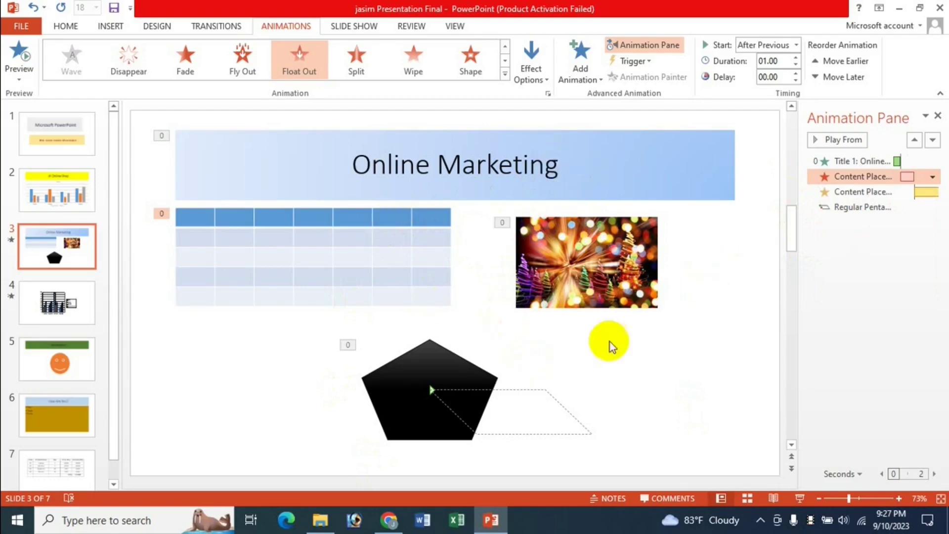
{"action": "left_click", "coordinate": [800, 497]}
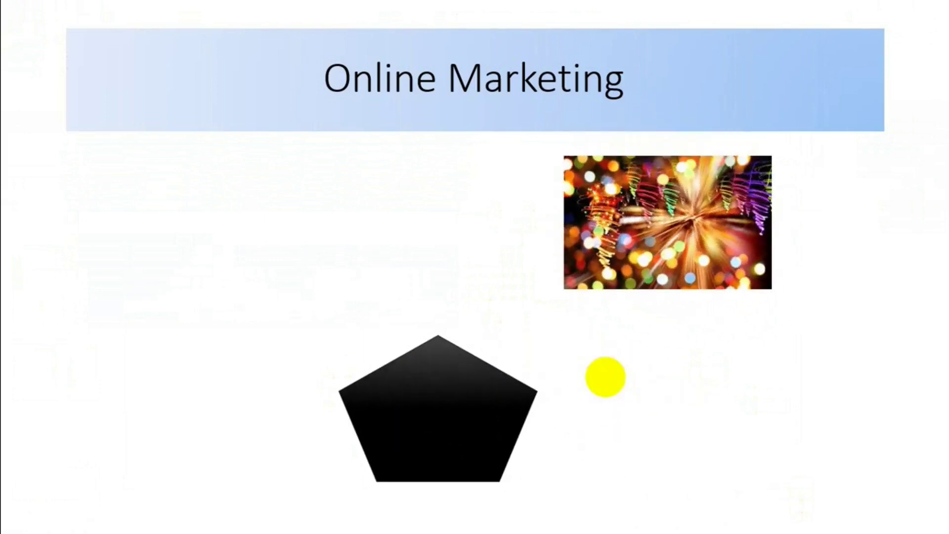
Exit the slide show with Esc after the pentagon's motion finishes
{"action": "key", "text": "Escape"}
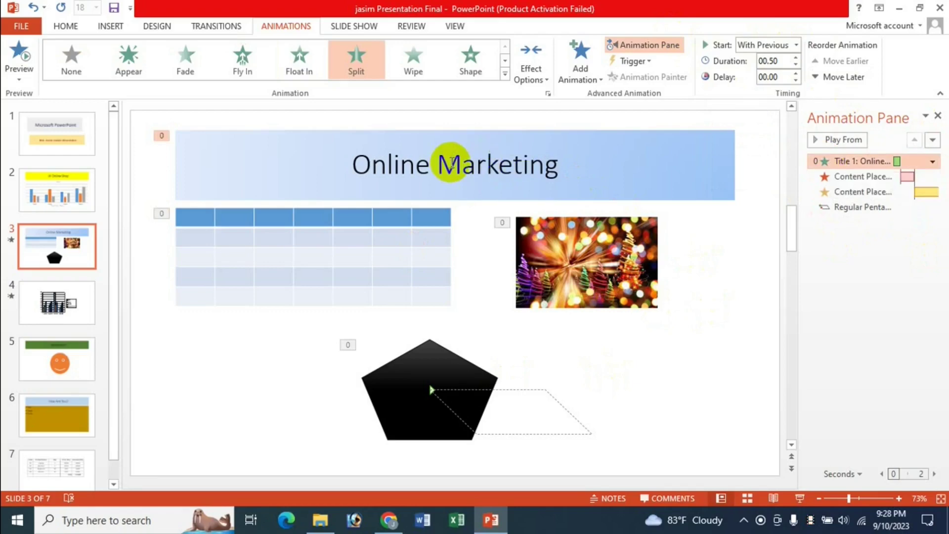
In the title's Split Effect Options, set direction Horizontal Out and sound Bomb
{"action": "left_click", "coordinate": [932, 161]}
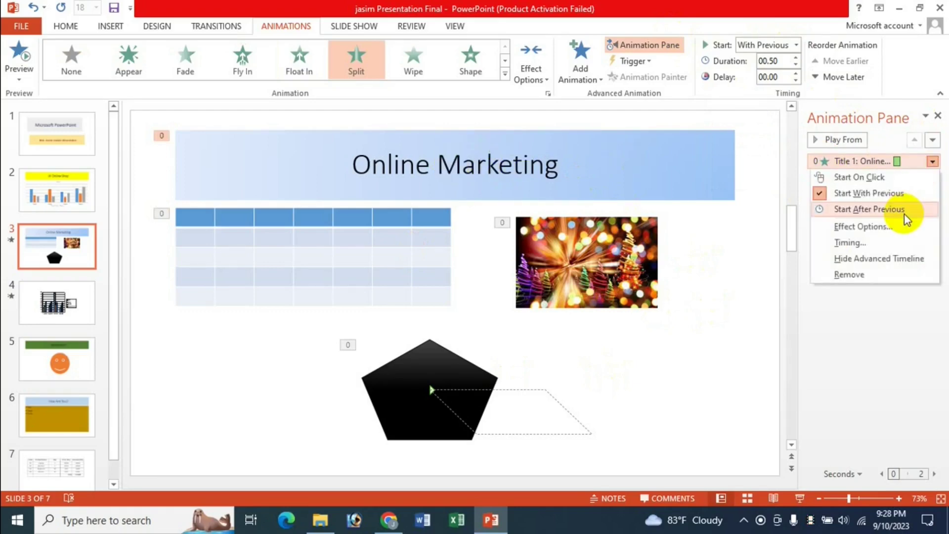
{"action": "left_click", "coordinate": [874, 227]}
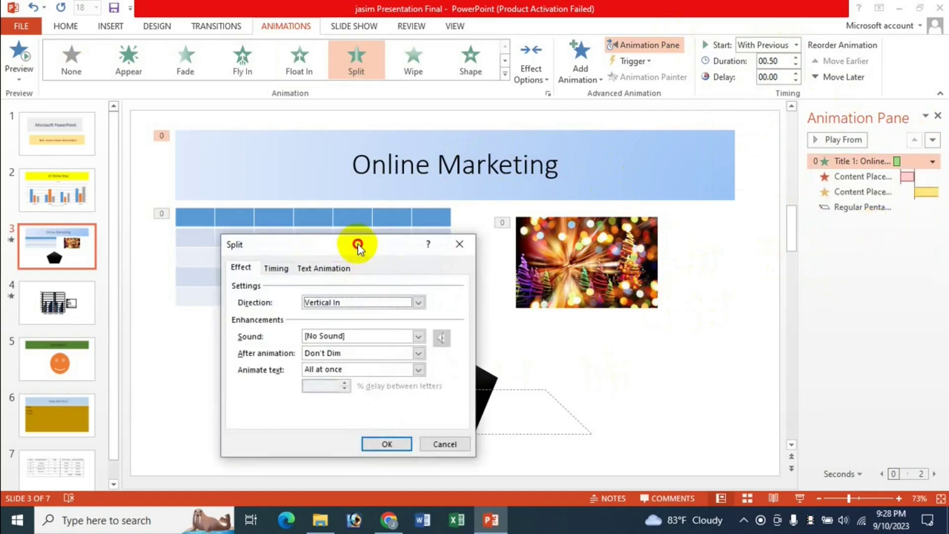
{"action": "left_click_drag", "start_coordinate": [358, 244], "coordinate": [635, 228]}
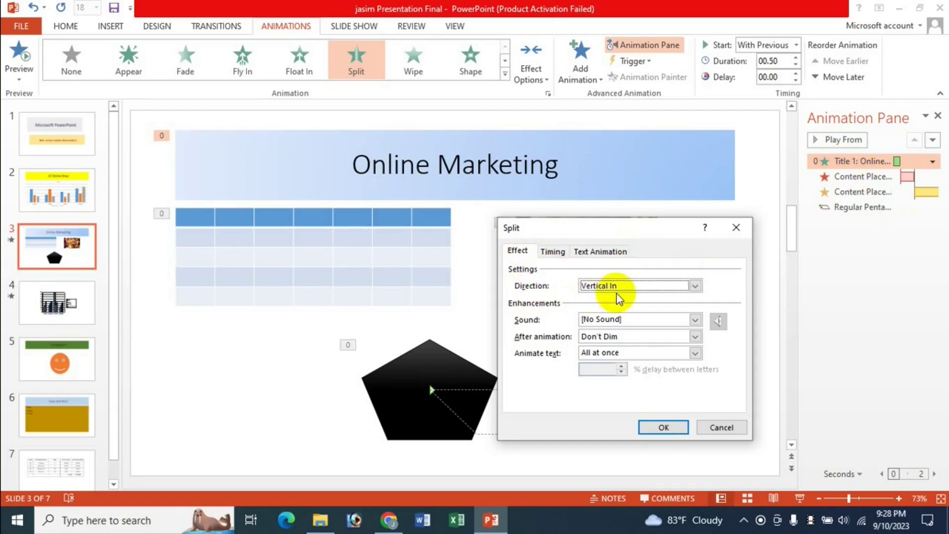
{"action": "left_click", "coordinate": [641, 288]}
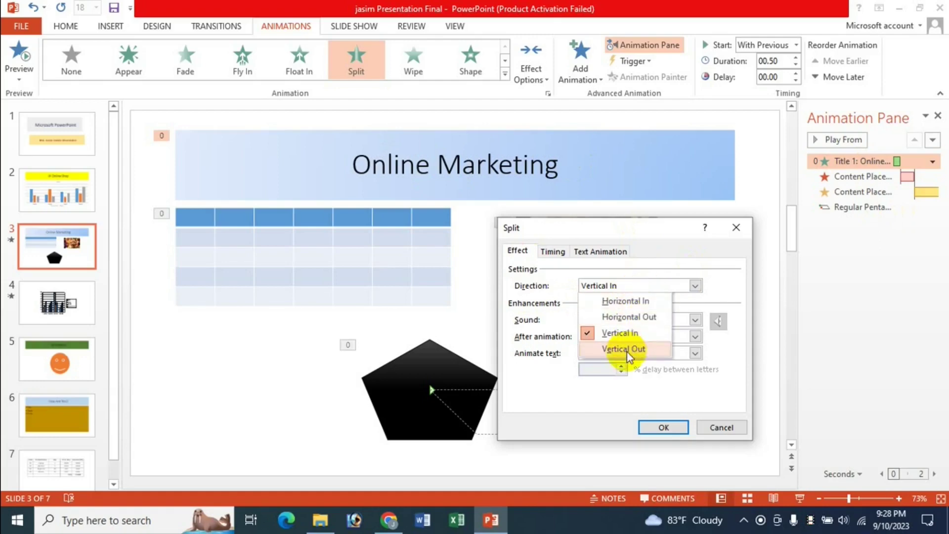
{"action": "left_click", "coordinate": [630, 318]}
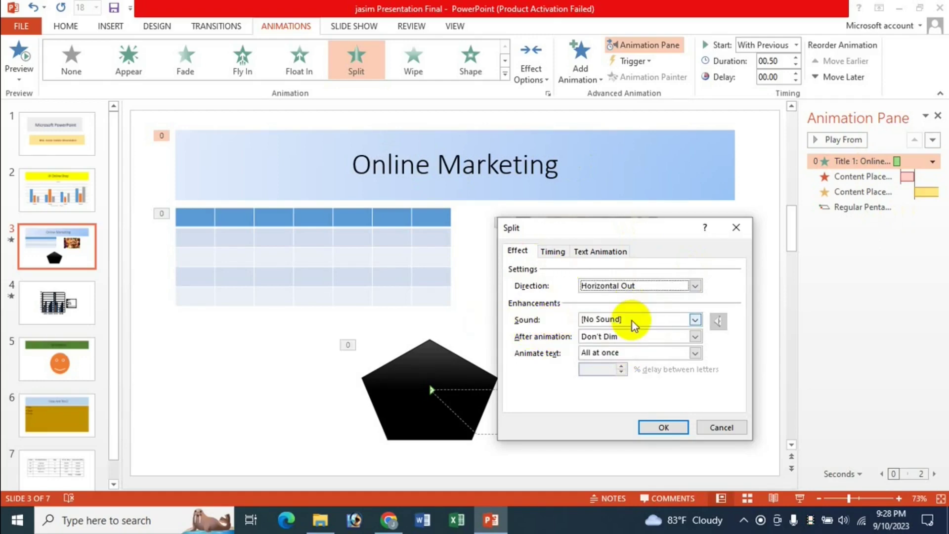
{"action": "left_click", "coordinate": [633, 322]}
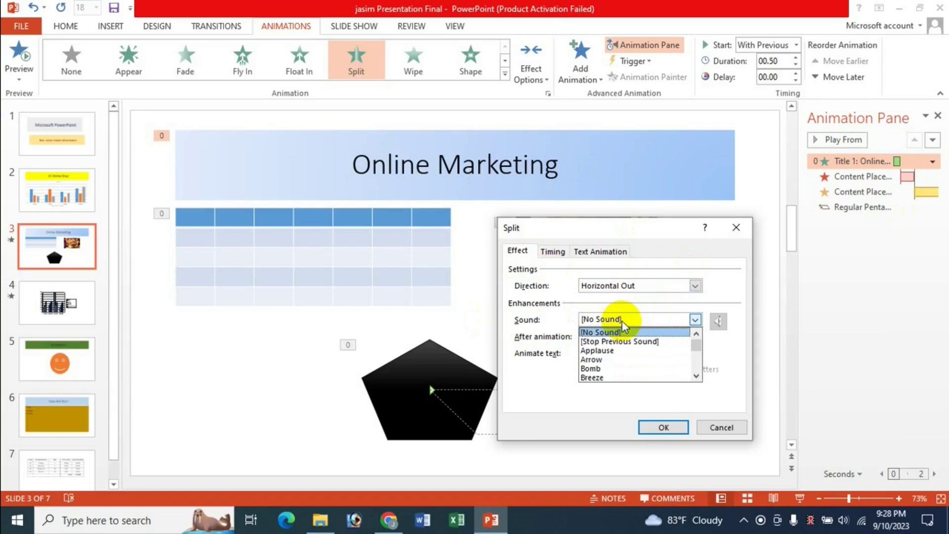
{"action": "left_click", "coordinate": [606, 369]}
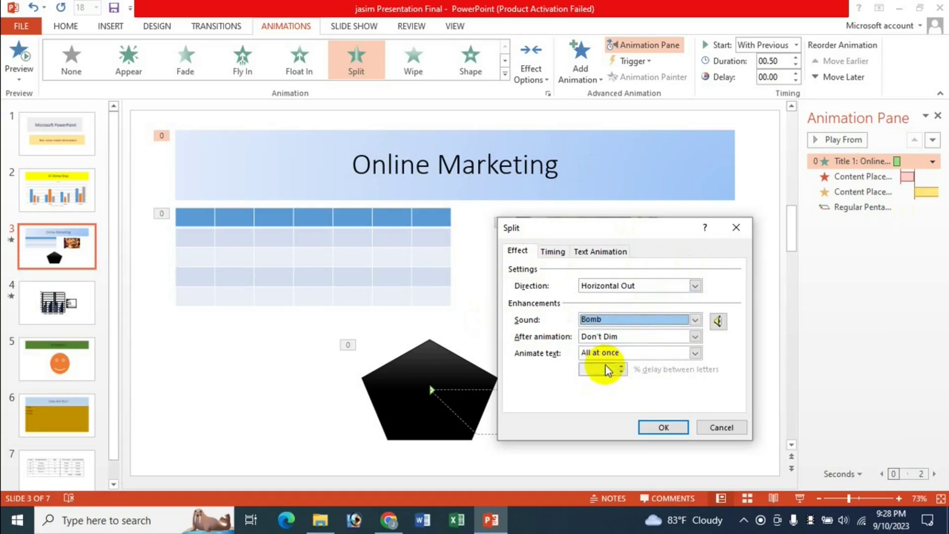
Dim the title to orange after animation, animate its text By letter, and confirm
{"action": "left_click", "coordinate": [719, 321]}
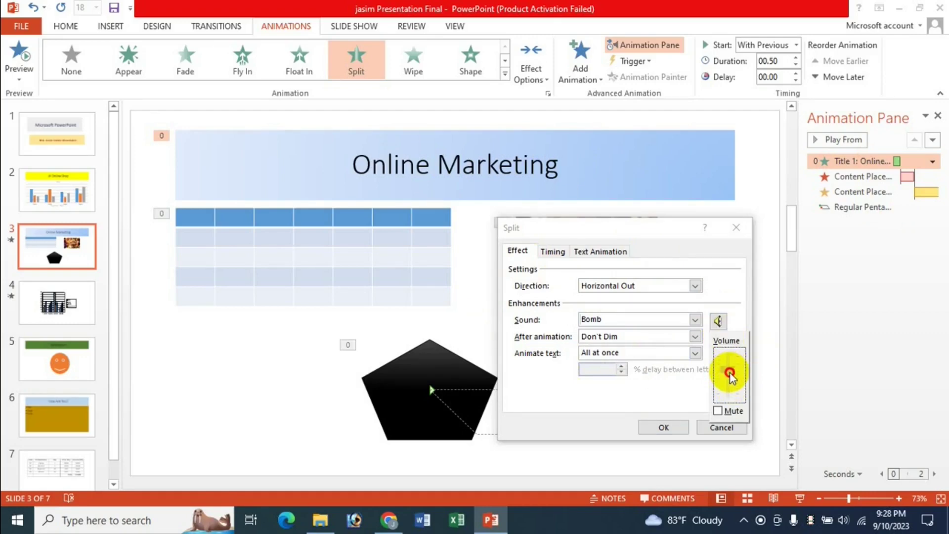
{"action": "left_click", "coordinate": [657, 242]}
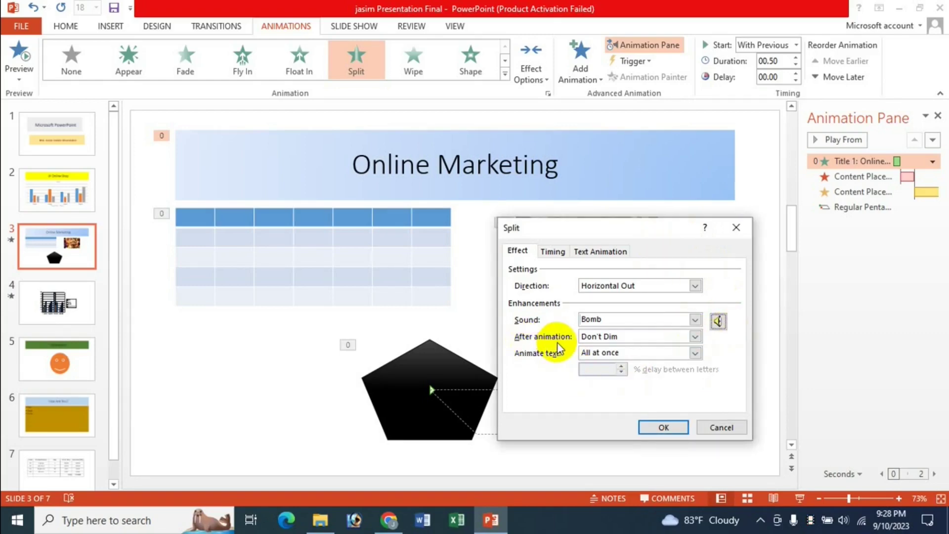
{"action": "left_click", "coordinate": [677, 338]}
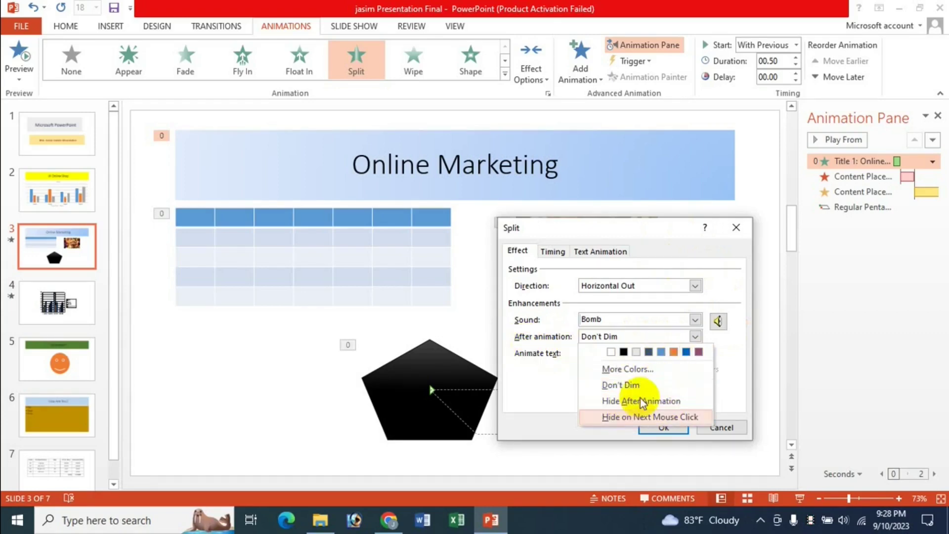
{"action": "left_click", "coordinate": [675, 351]}
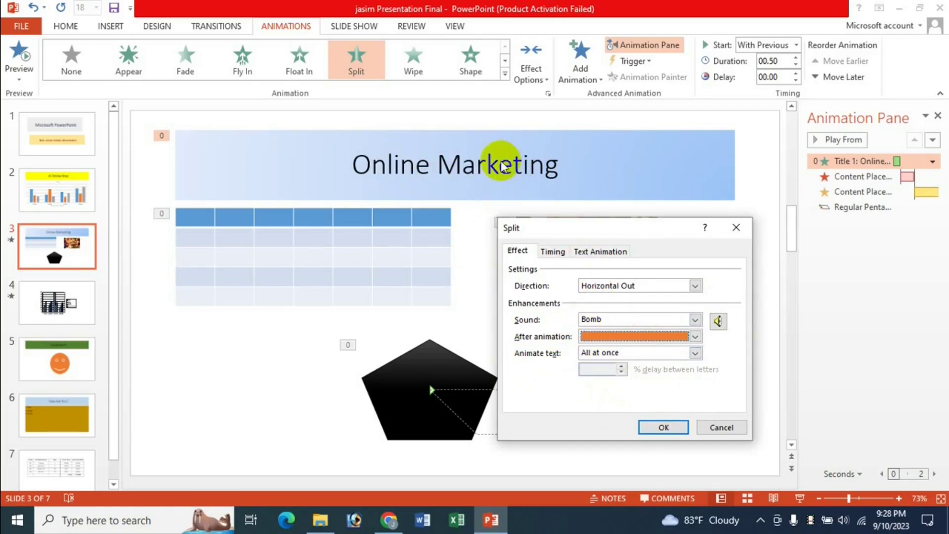
{"action": "left_click", "coordinate": [687, 356]}
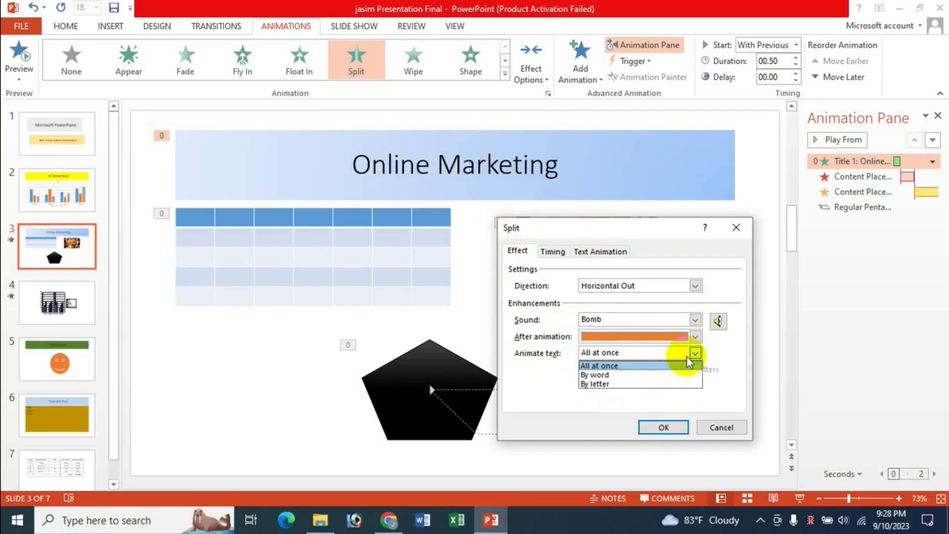
{"action": "left_click", "coordinate": [609, 383]}
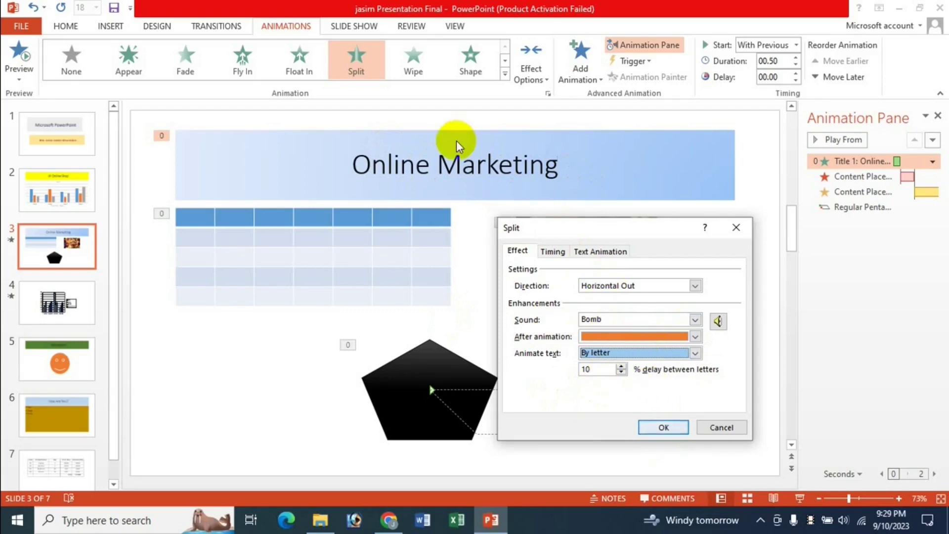
{"action": "left_click", "coordinate": [667, 426]}
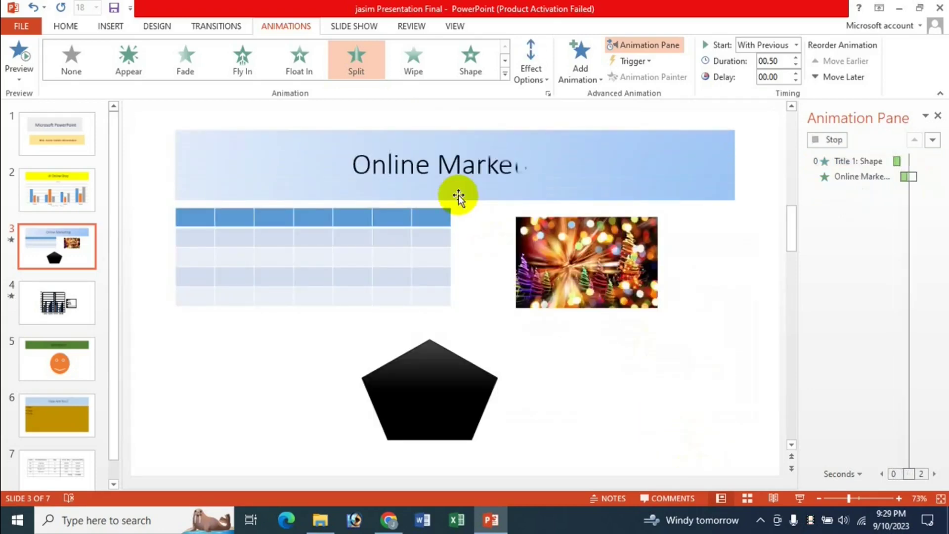
{"action": "left_click", "coordinate": [602, 187]}
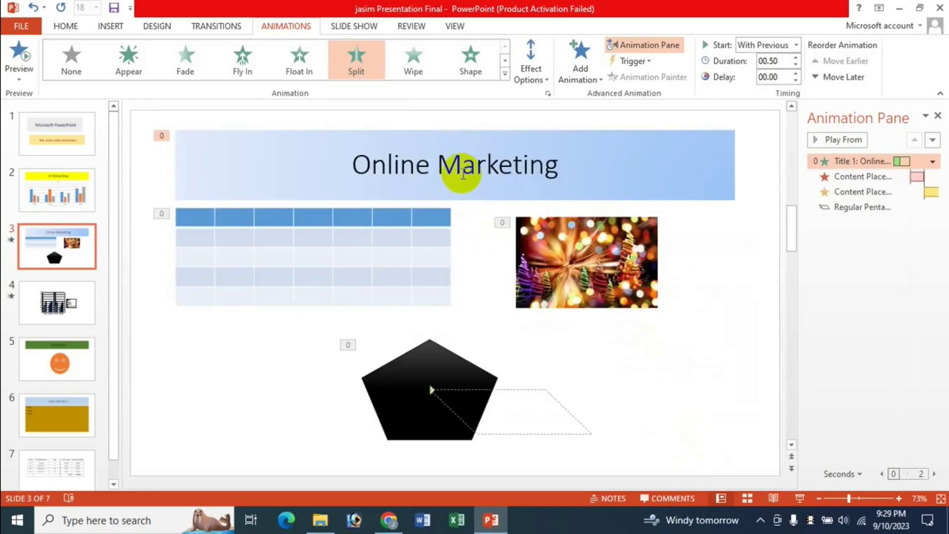
{"action": "left_click", "coordinate": [482, 164]}
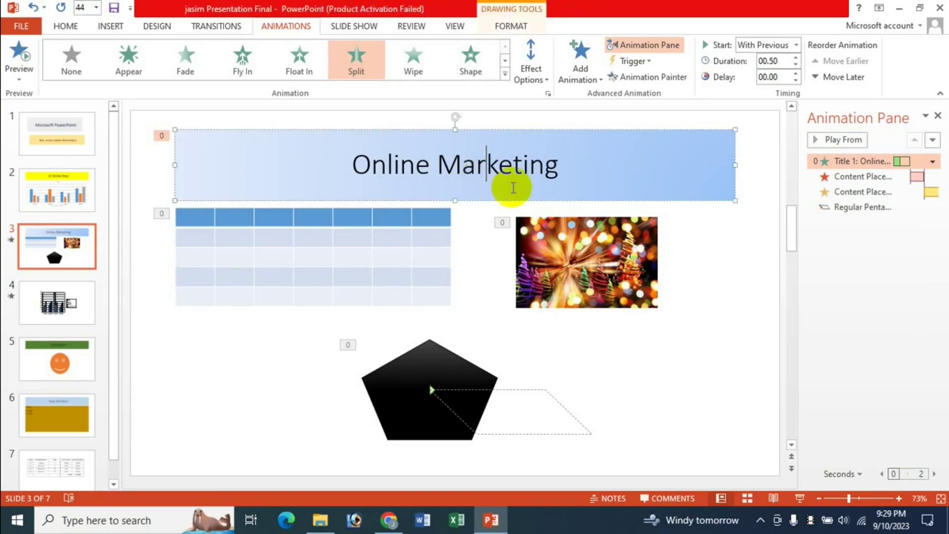
{"action": "left_click", "coordinate": [19, 62]}
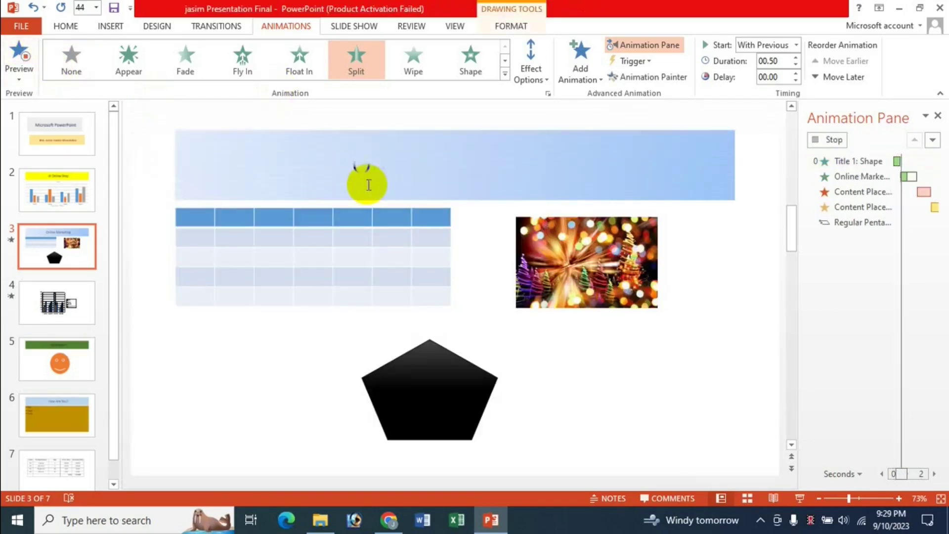
{"action": "left_click", "coordinate": [553, 175]}
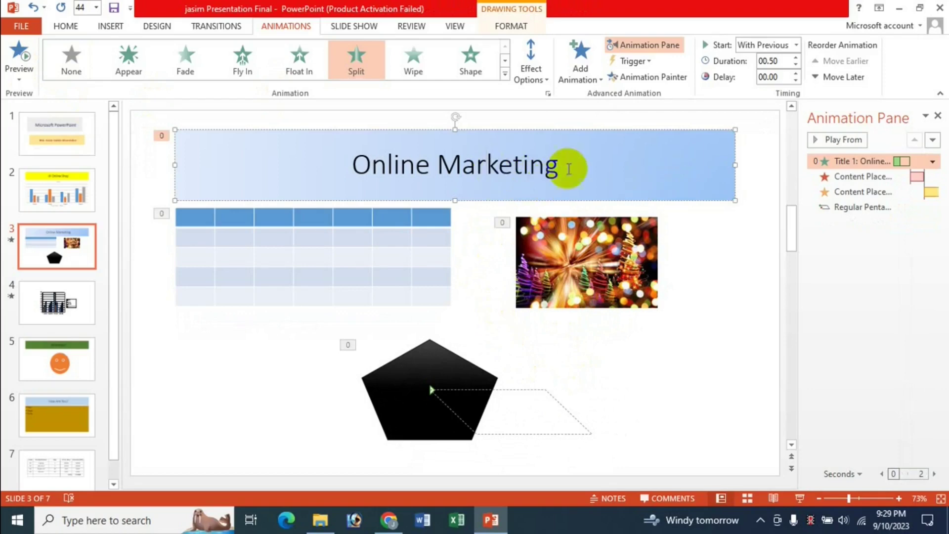
Give the title's Split timing a 1-second delay, 3 seconds (Slow) duration and repeat 3
{"action": "left_click", "coordinate": [933, 161]}
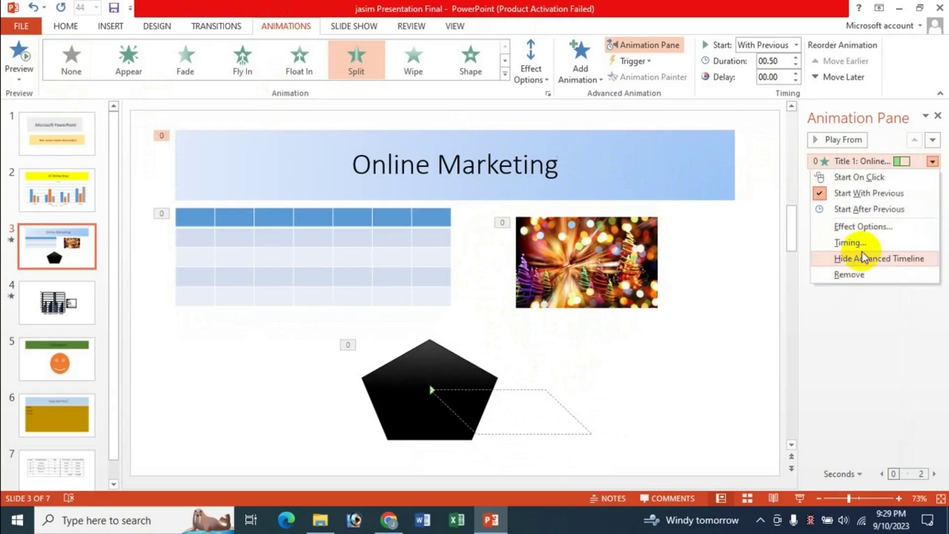
{"action": "left_click", "coordinate": [875, 227]}
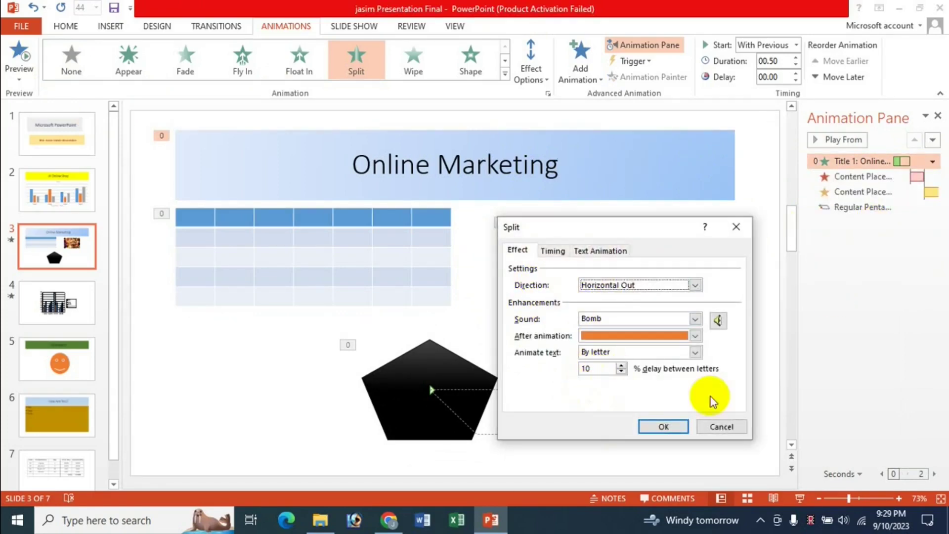
{"action": "left_click", "coordinate": [552, 252]}
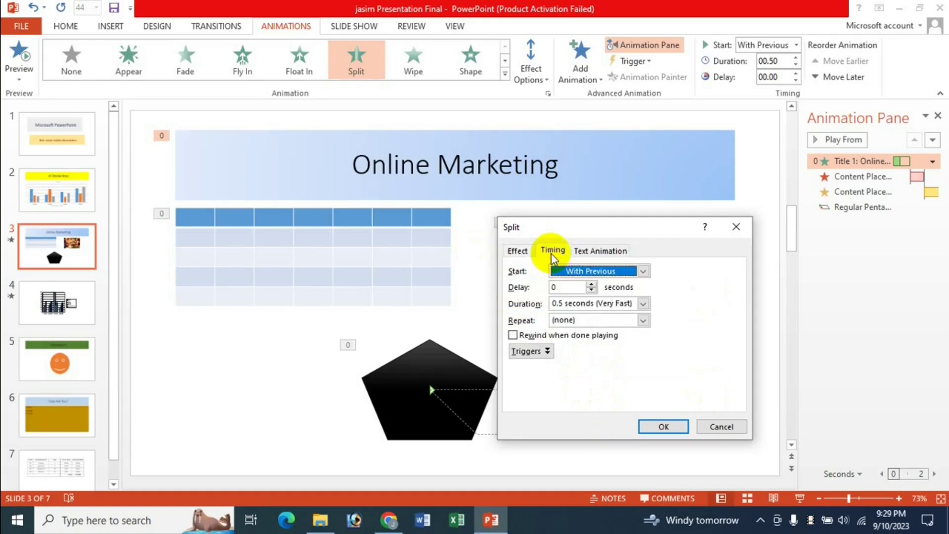
{"action": "left_click", "coordinate": [720, 426]}
{"action": "left_click", "coordinate": [933, 162]}
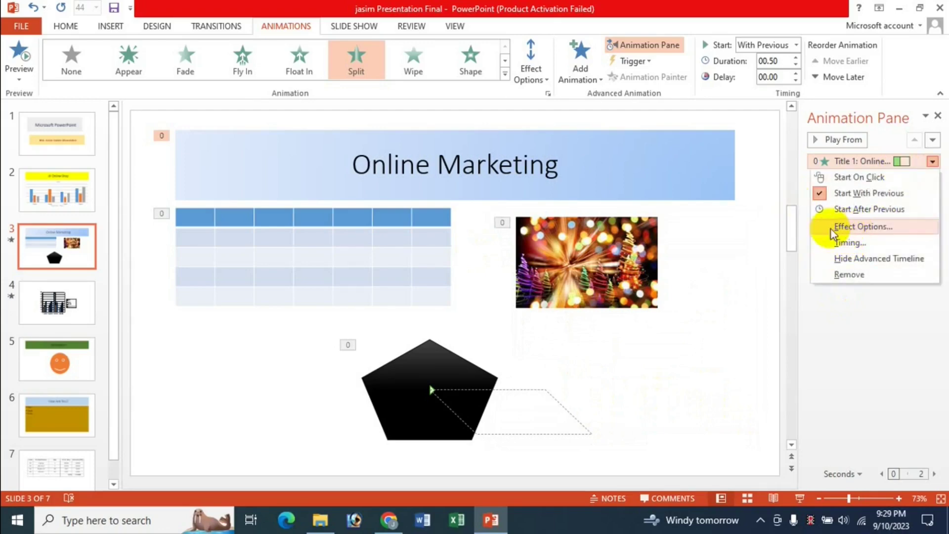
{"action": "left_click", "coordinate": [840, 241]}
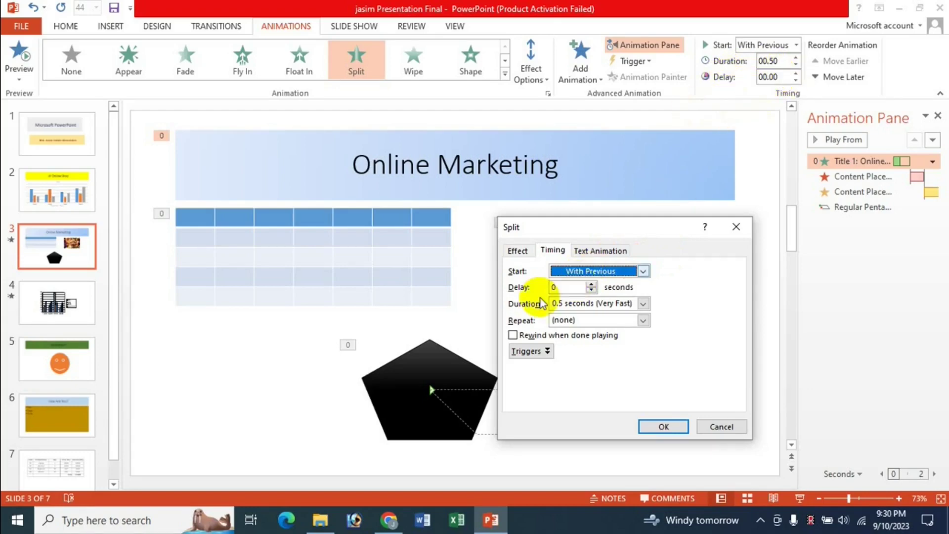
{"action": "left_click", "coordinate": [591, 285]}
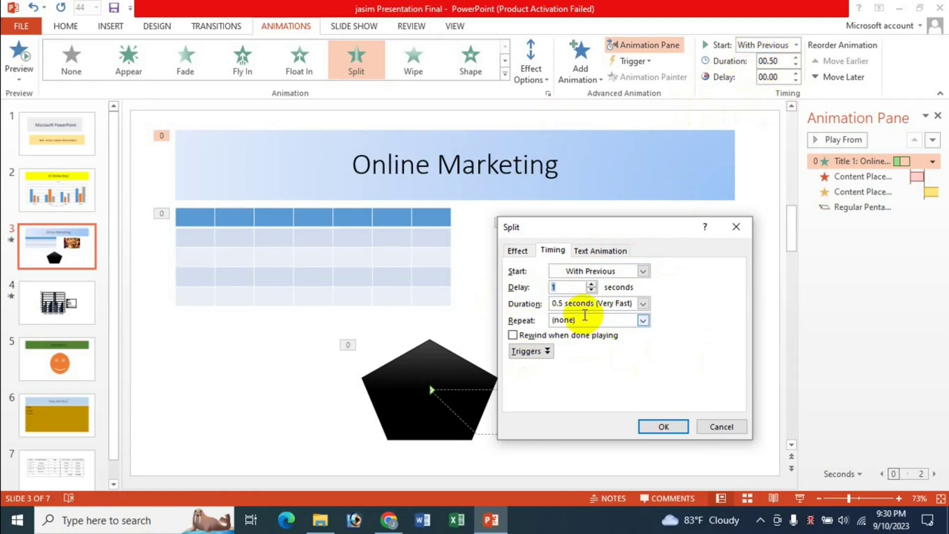
{"action": "left_click", "coordinate": [643, 304]}
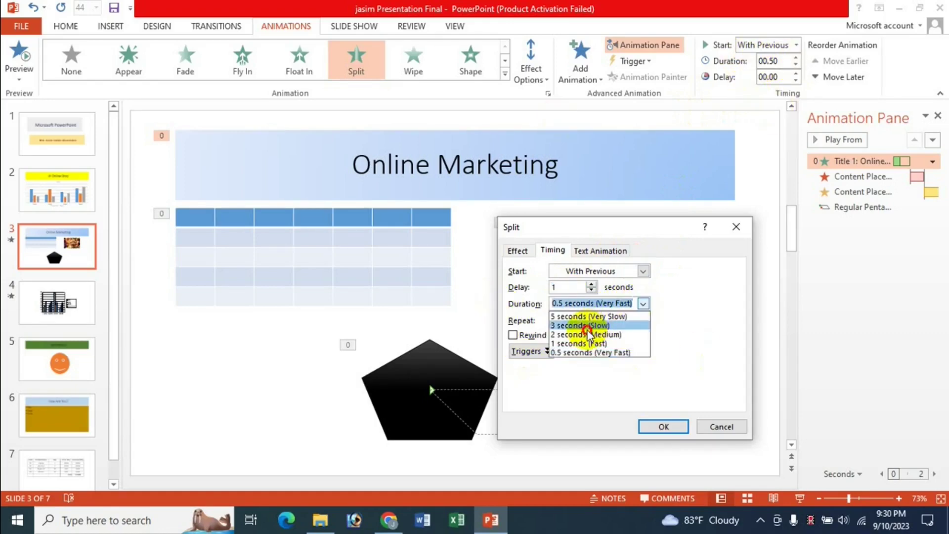
{"action": "left_click", "coordinate": [589, 320]}
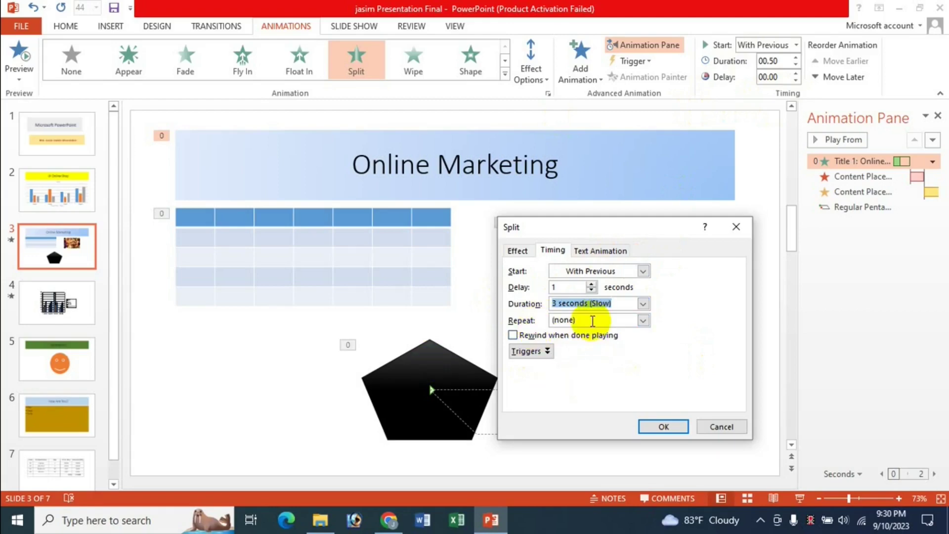
{"action": "left_click", "coordinate": [643, 320]}
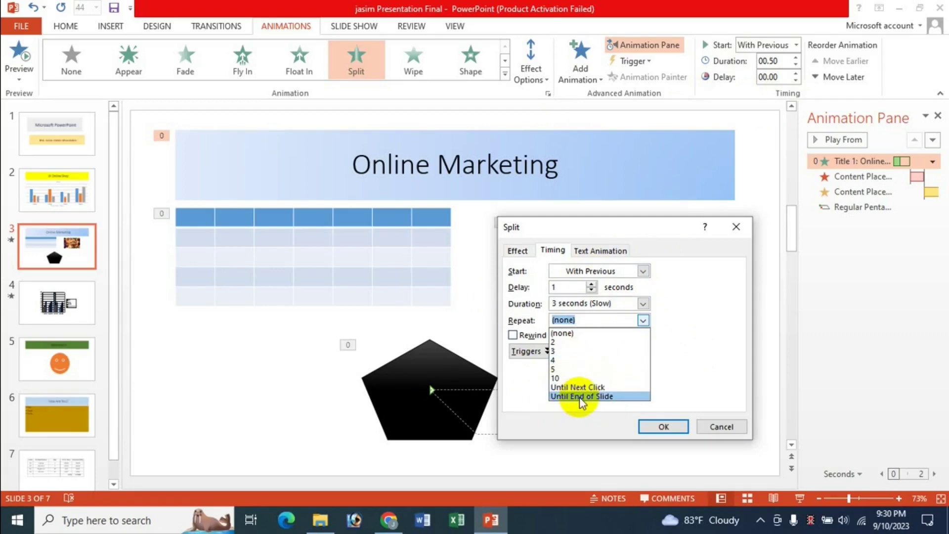
{"action": "left_click", "coordinate": [566, 350]}
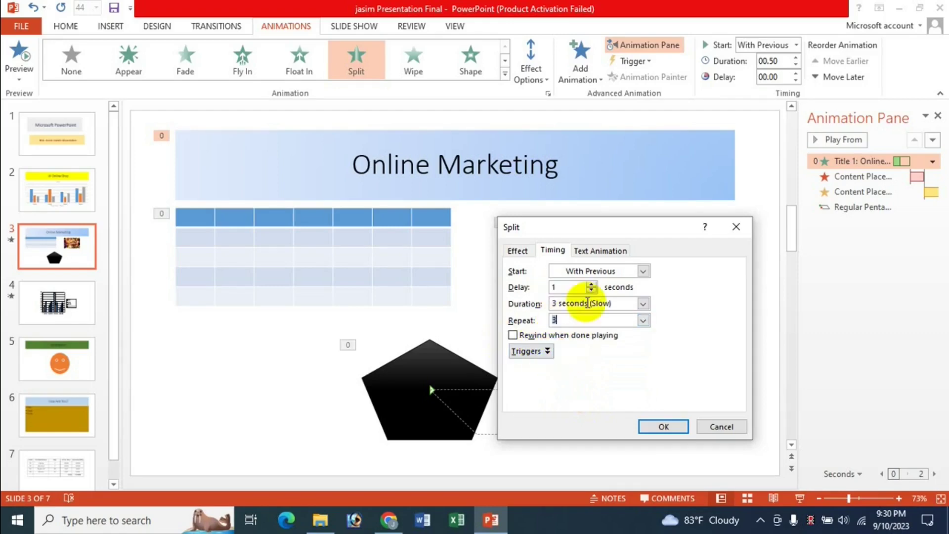
Set the title's text grouping to As One Object
{"action": "left_click", "coordinate": [612, 251]}
{"action": "left_click", "coordinate": [590, 273]}
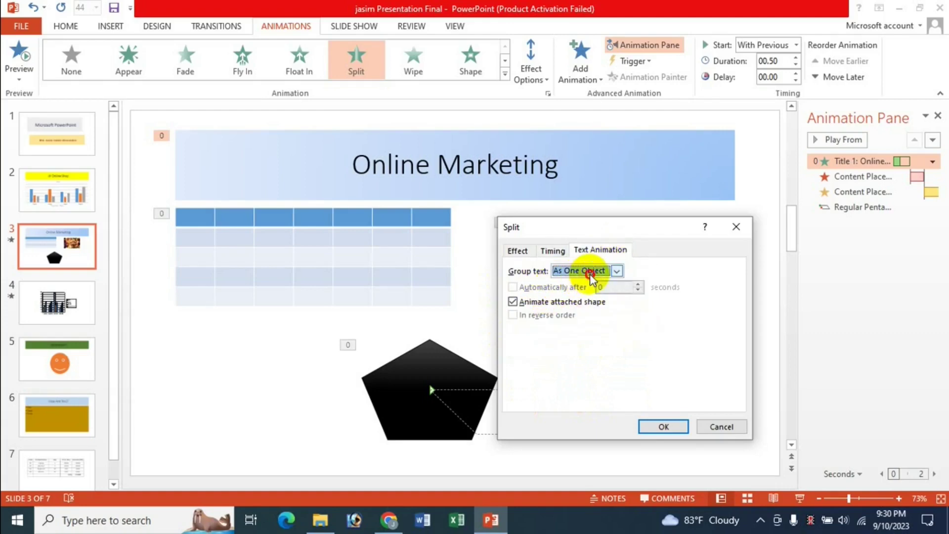
{"action": "left_click", "coordinate": [598, 275]}
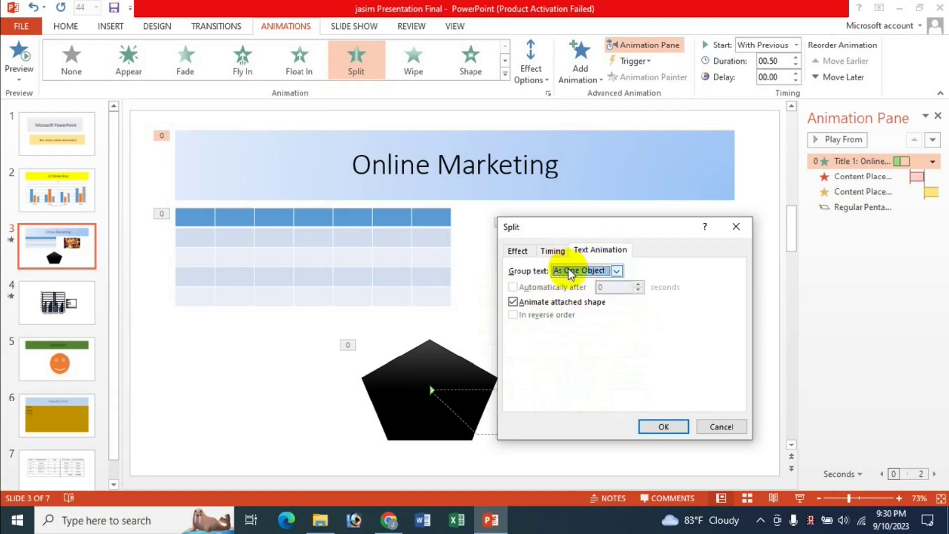
Apply and preview the title's new Split timing, then select the table's Float Down exit animation
{"action": "left_click", "coordinate": [663, 426]}
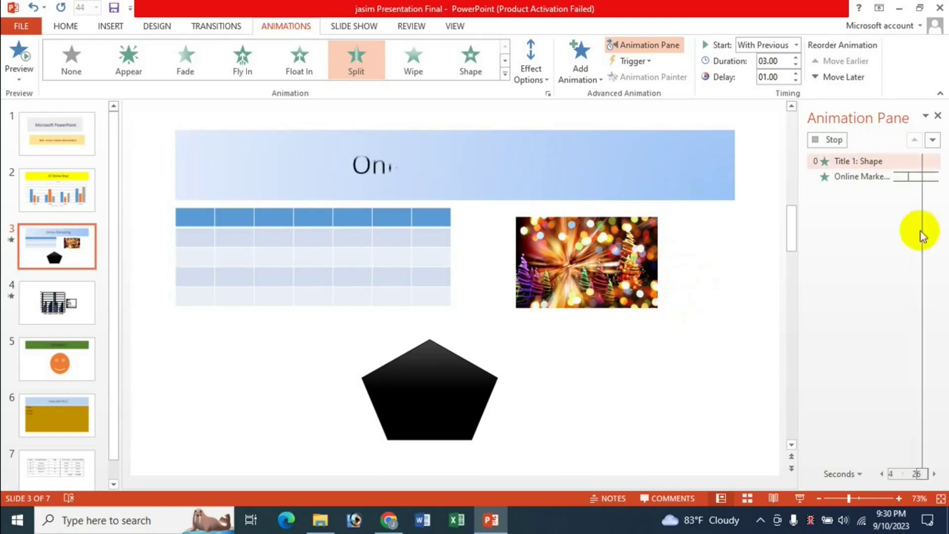
{"action": "left_click", "coordinate": [823, 144]}
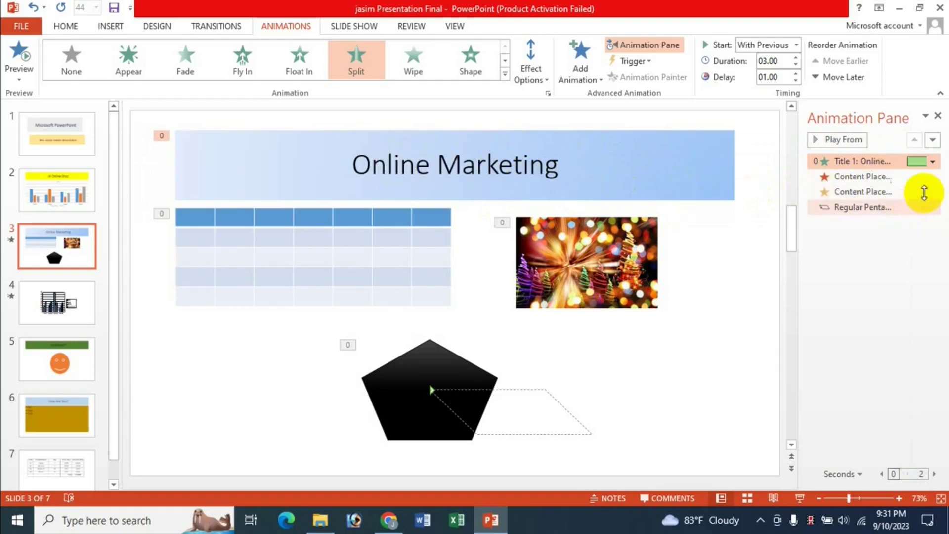
{"action": "left_click", "coordinate": [933, 162]}
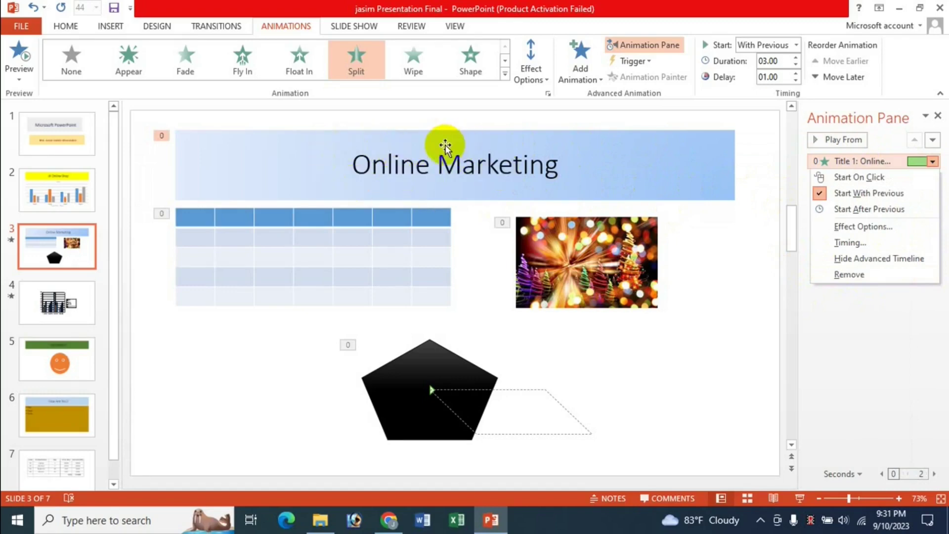
{"action": "left_click", "coordinate": [847, 275]}
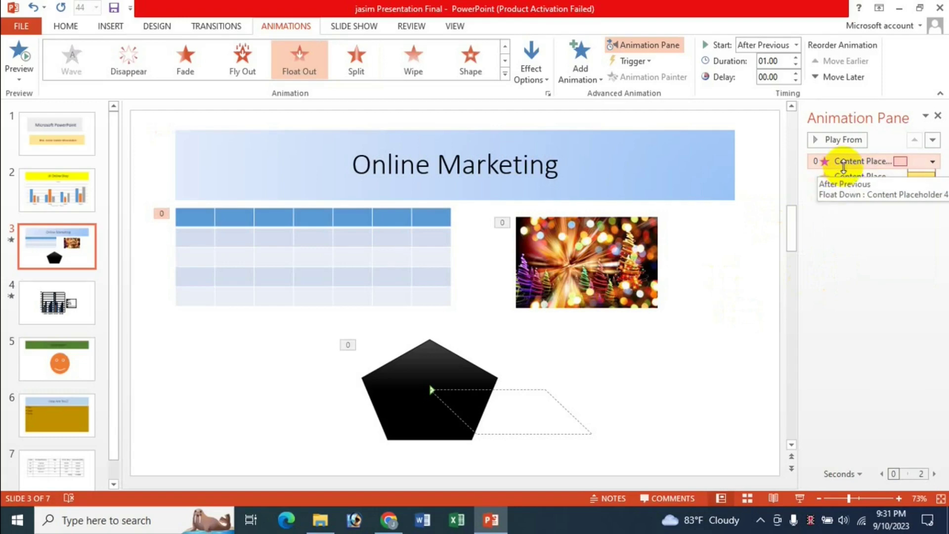
{"action": "key", "text": "ctrl+z"}
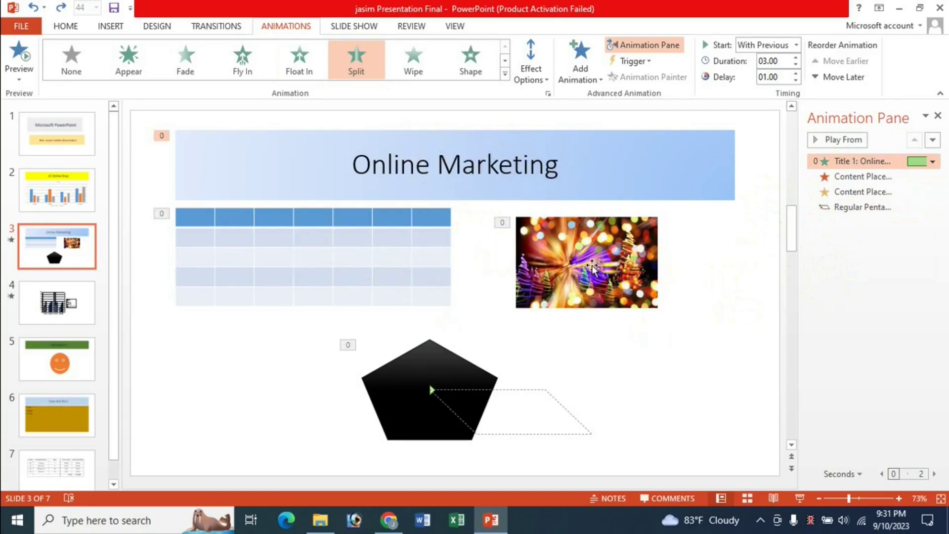
{"action": "left_click", "coordinate": [434, 394]}
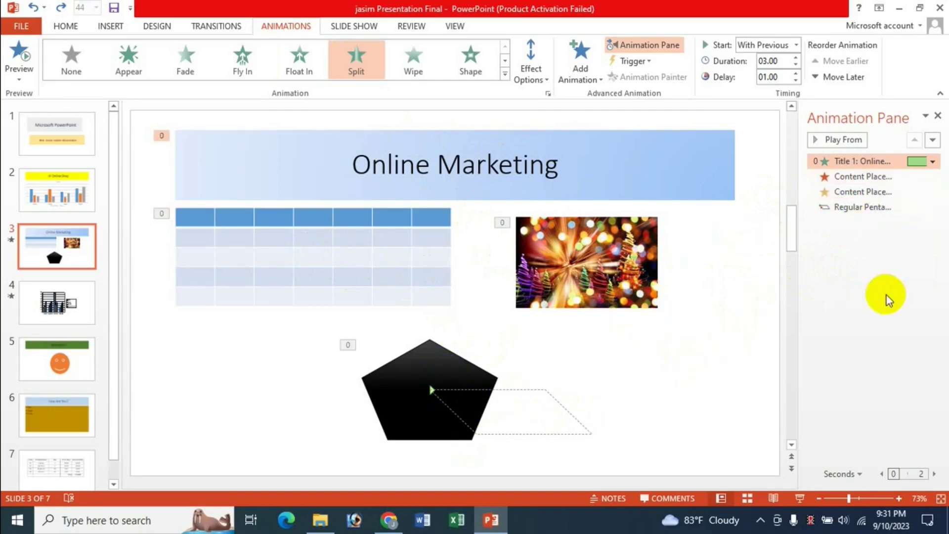
{"action": "left_click", "coordinate": [873, 178]}
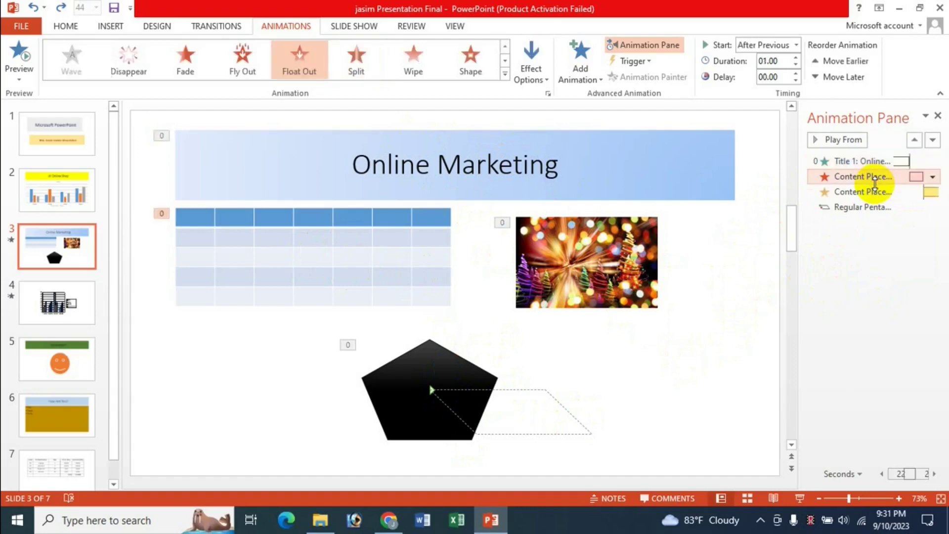
Set the Content Placeholder's Float Down exit sound to Applause and confirm with OK
{"action": "left_click", "coordinate": [934, 179]}
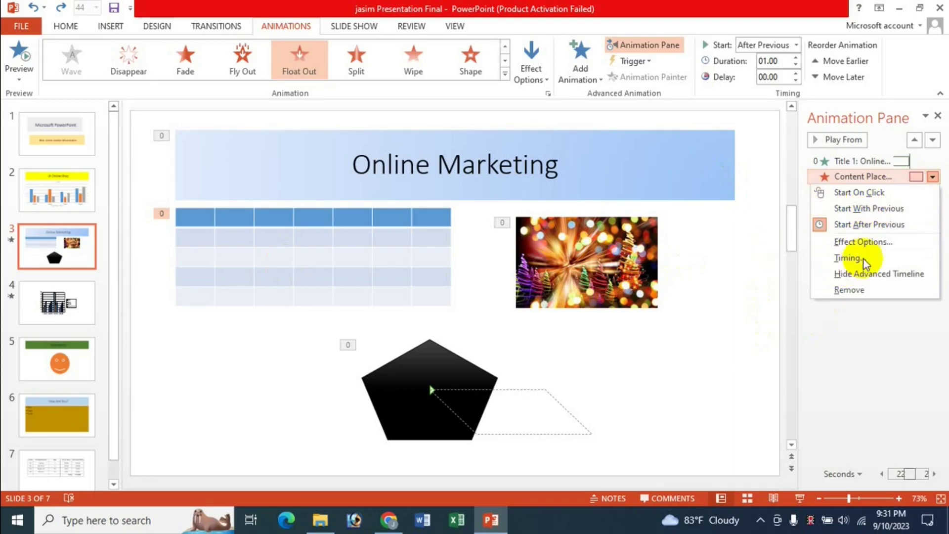
{"action": "left_click", "coordinate": [865, 242]}
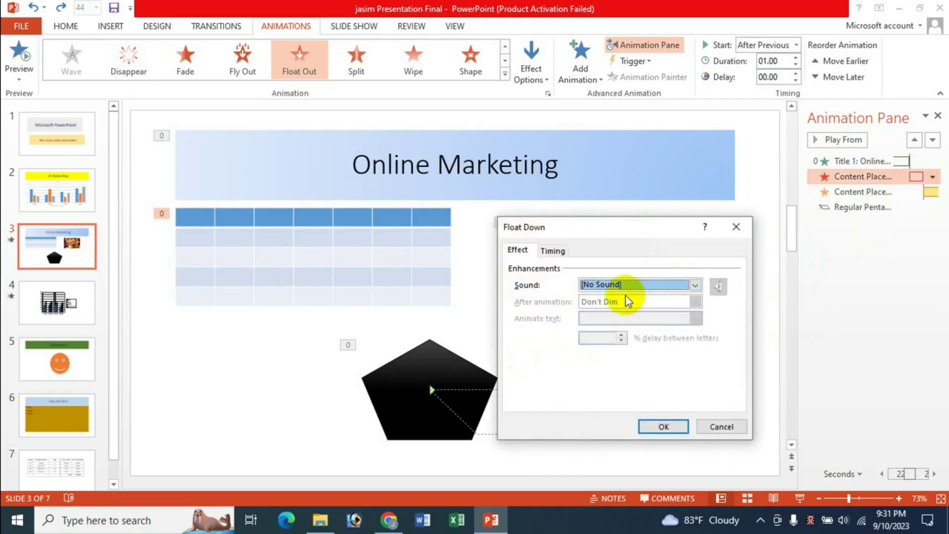
{"action": "left_click", "coordinate": [645, 286]}
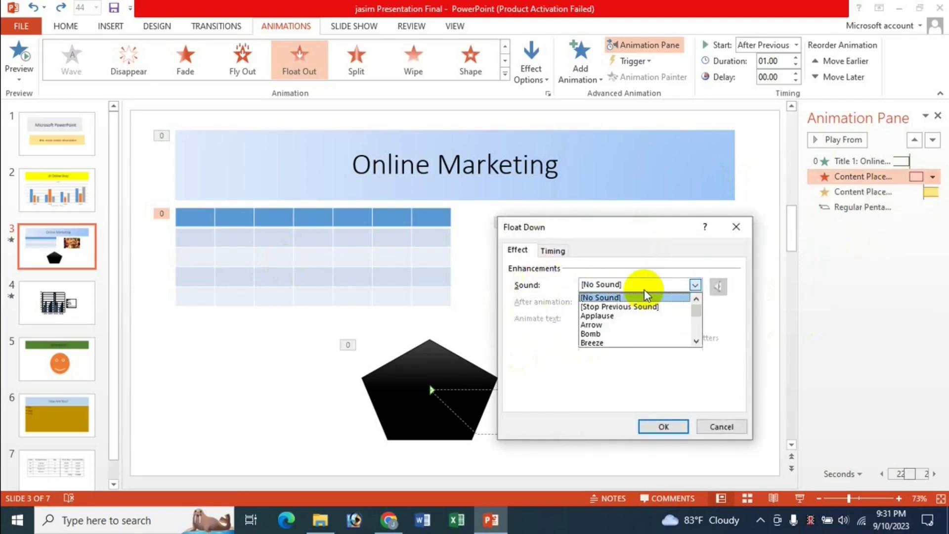
{"action": "left_click", "coordinate": [609, 317]}
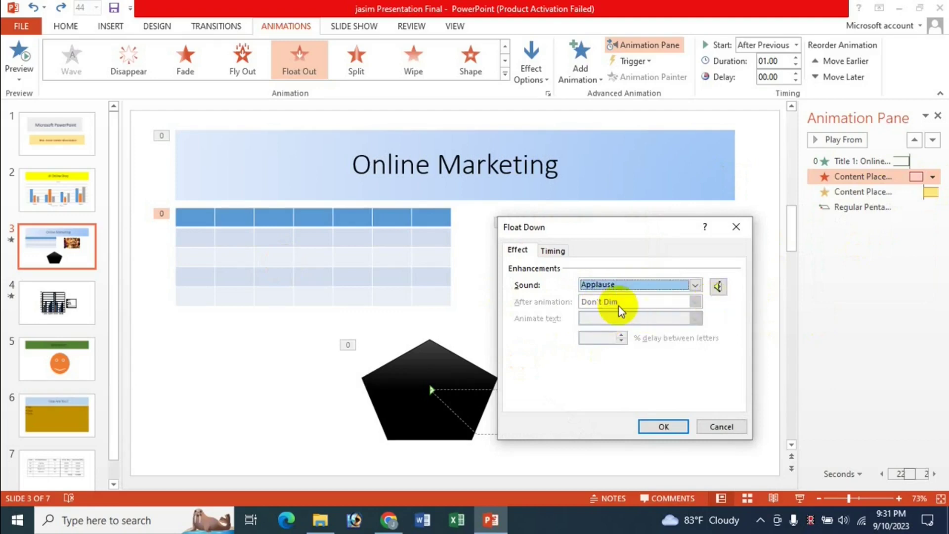
{"action": "left_click", "coordinate": [552, 250]}
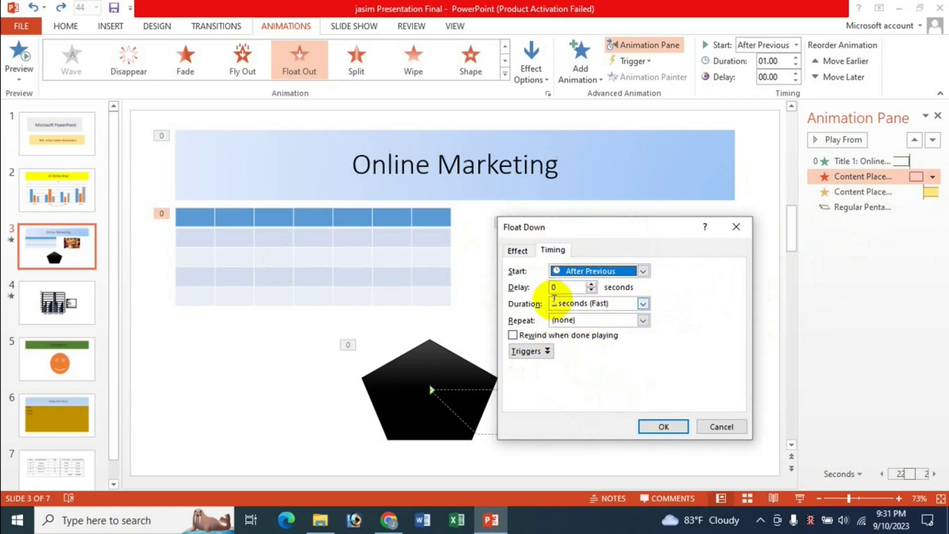
{"action": "left_click", "coordinate": [657, 428]}
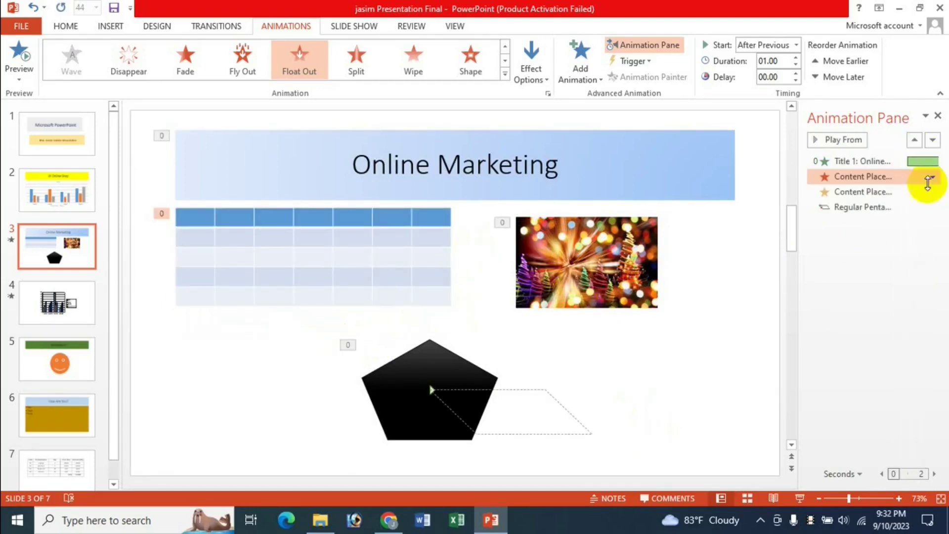
{"action": "left_click", "coordinate": [932, 178]}
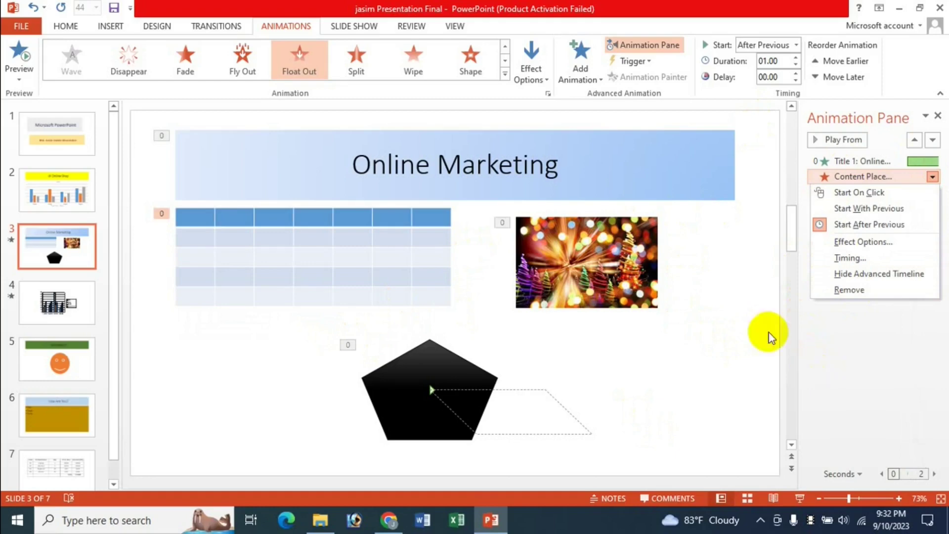
{"action": "left_click", "coordinate": [605, 267]}
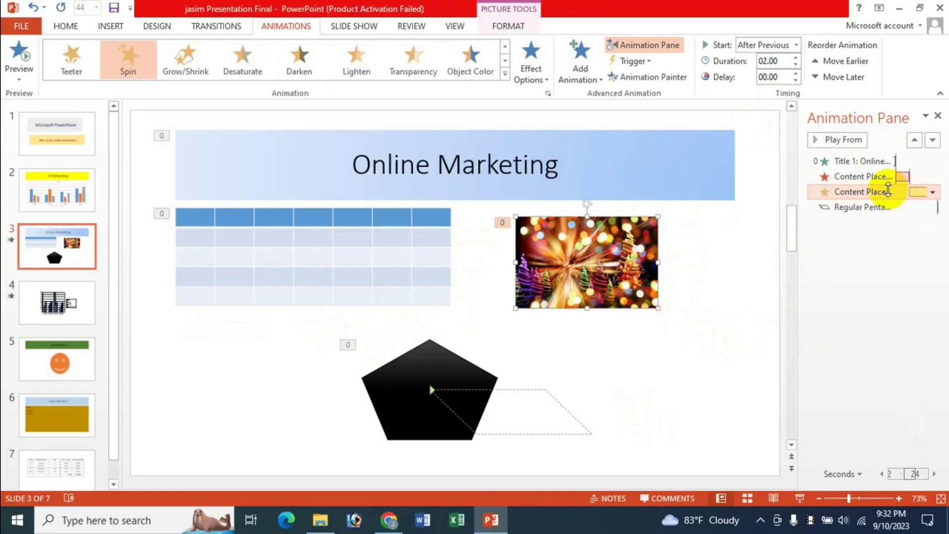
{"action": "mouse_move", "coordinate": [906, 192]}
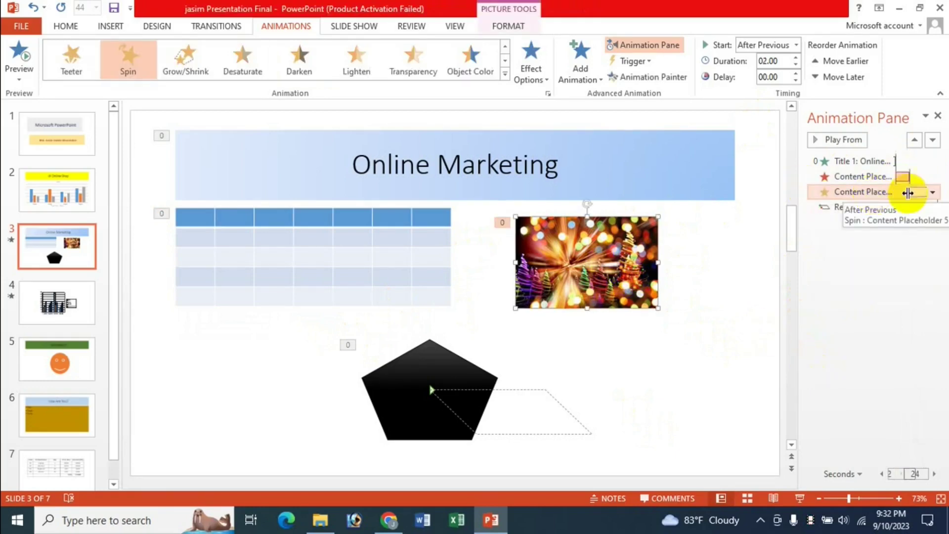
Set the picture's Spin to Two Spins (720° clockwise) with a 0.42 s smooth start
{"action": "left_click", "coordinate": [933, 192]}
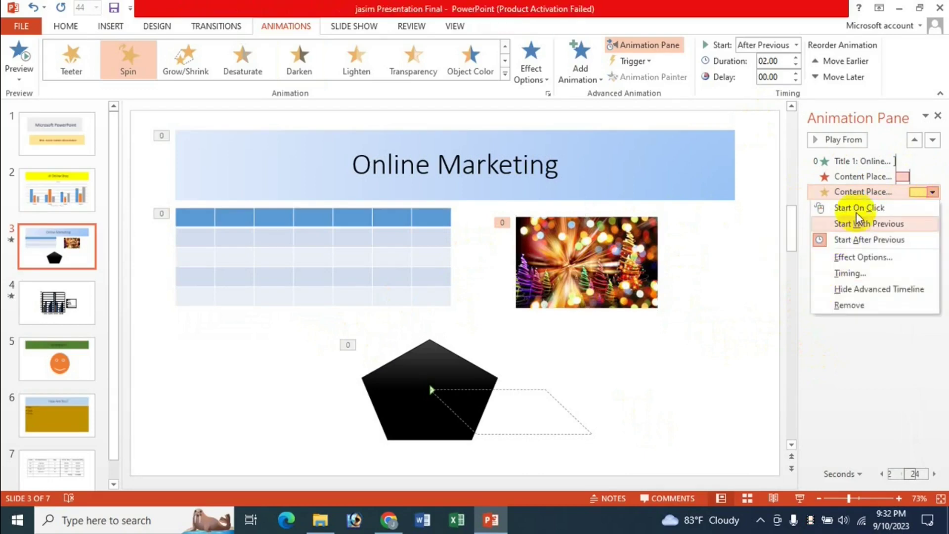
{"action": "left_click", "coordinate": [865, 258]}
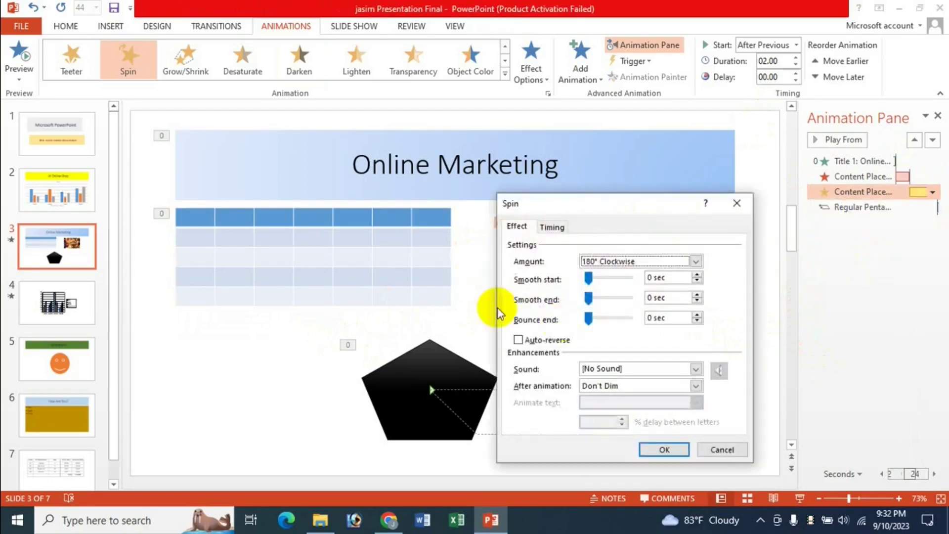
{"action": "left_click", "coordinate": [645, 262]}
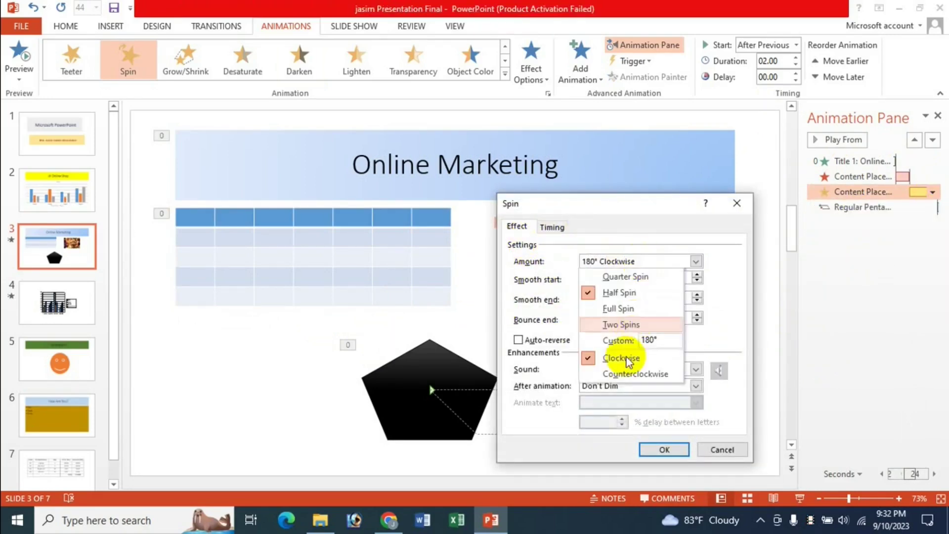
{"action": "left_click", "coordinate": [624, 327]}
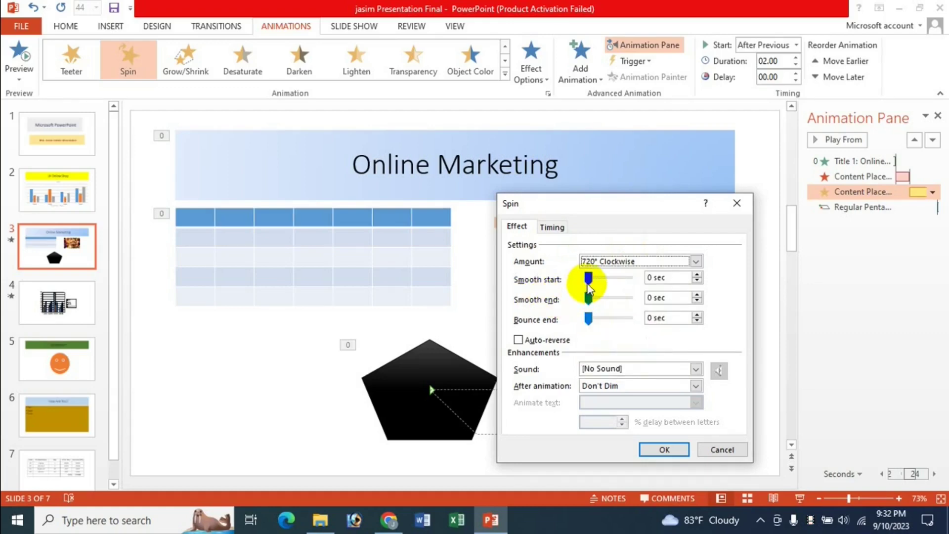
{"action": "mouse_move", "coordinate": [589, 278]}
{"action": "left_mouse_down"}
{"action": "mouse_move", "coordinate": [597, 278]}
{"action": "mouse_move", "coordinate": [601, 318]}
{"action": "left_mouse_up"}
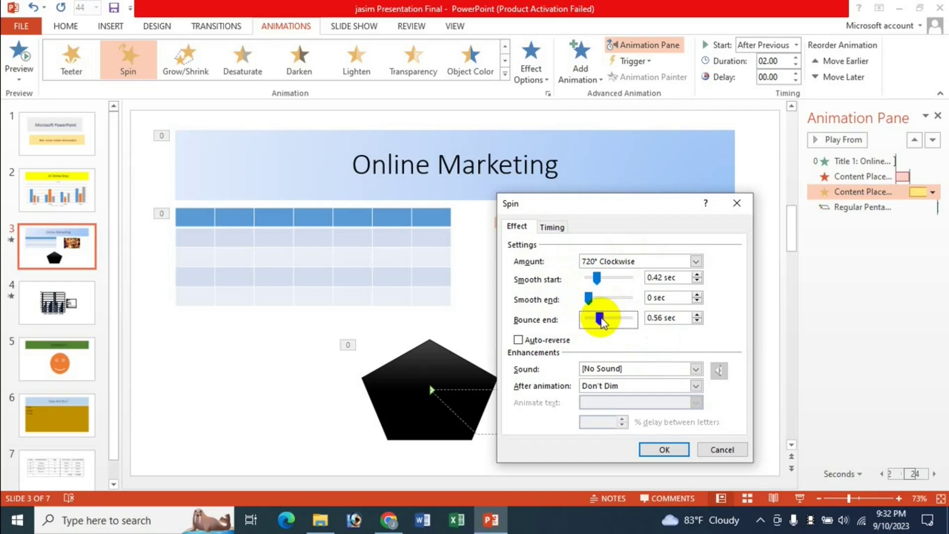
Add an Arrow sound and an orange after-animation colour to the Spin, then apply it
{"action": "left_click", "coordinate": [645, 370]}
{"action": "left_click", "coordinate": [607, 410]}
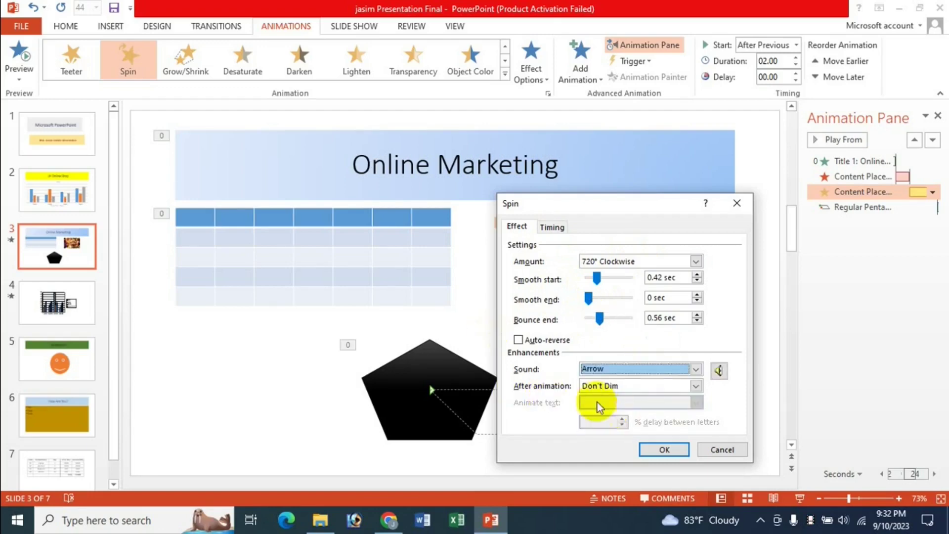
{"action": "left_click", "coordinate": [637, 393]}
{"action": "left_click", "coordinate": [672, 402]}
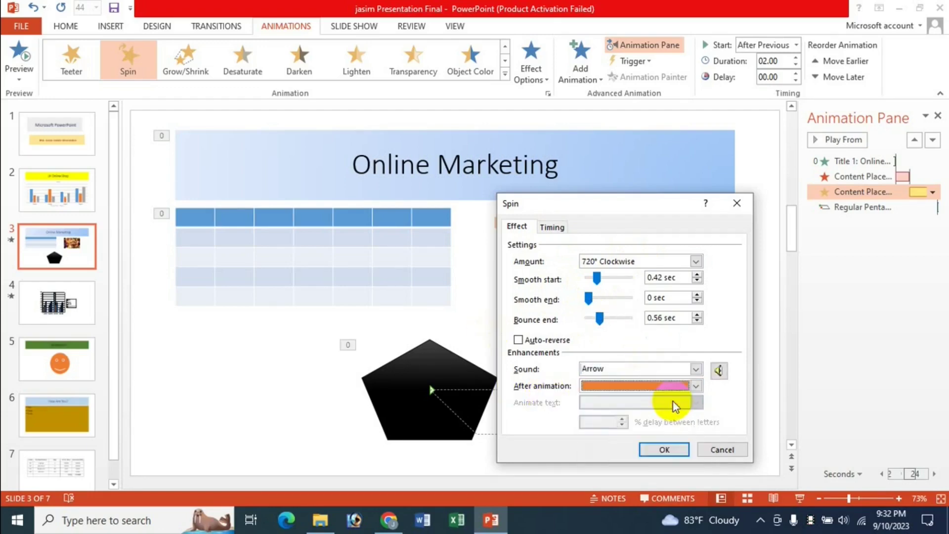
{"action": "left_click", "coordinate": [718, 371]}
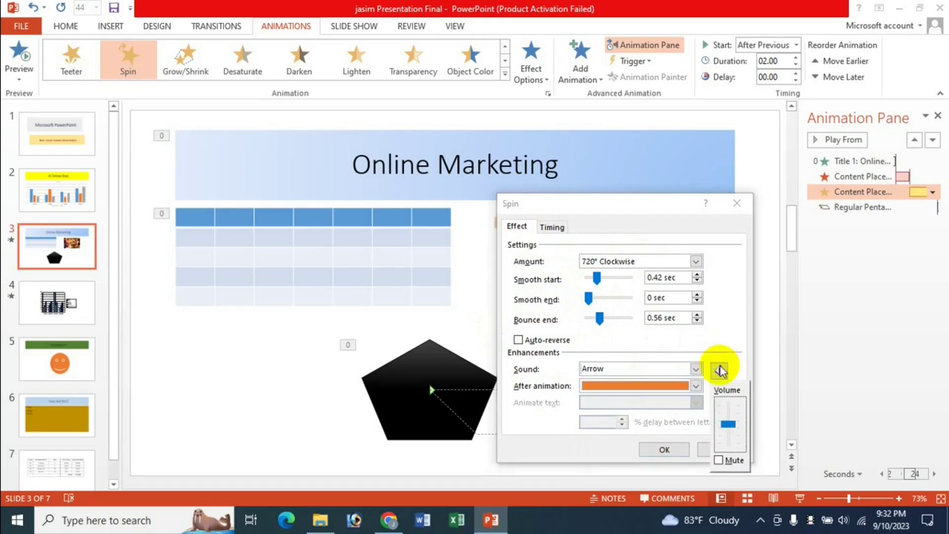
{"action": "left_click", "coordinate": [668, 218]}
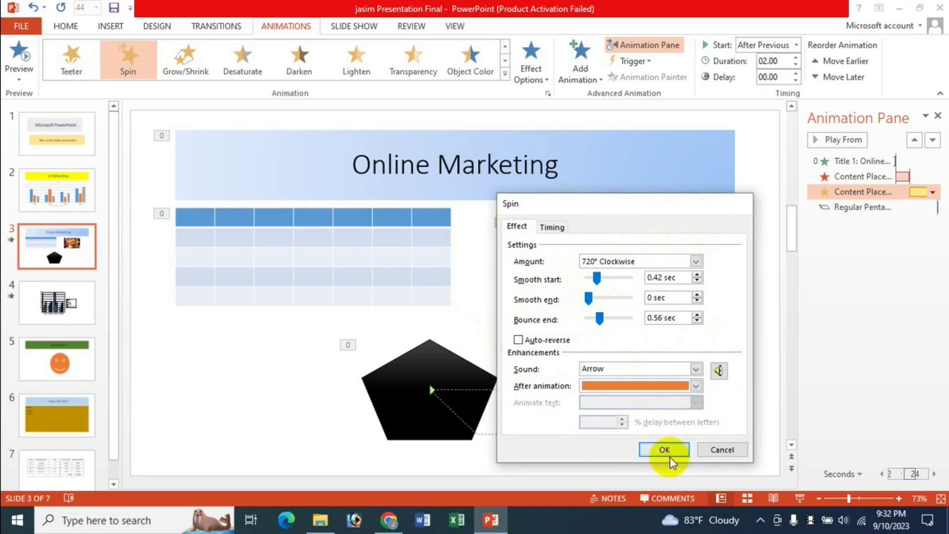
{"action": "left_click", "coordinate": [665, 449]}
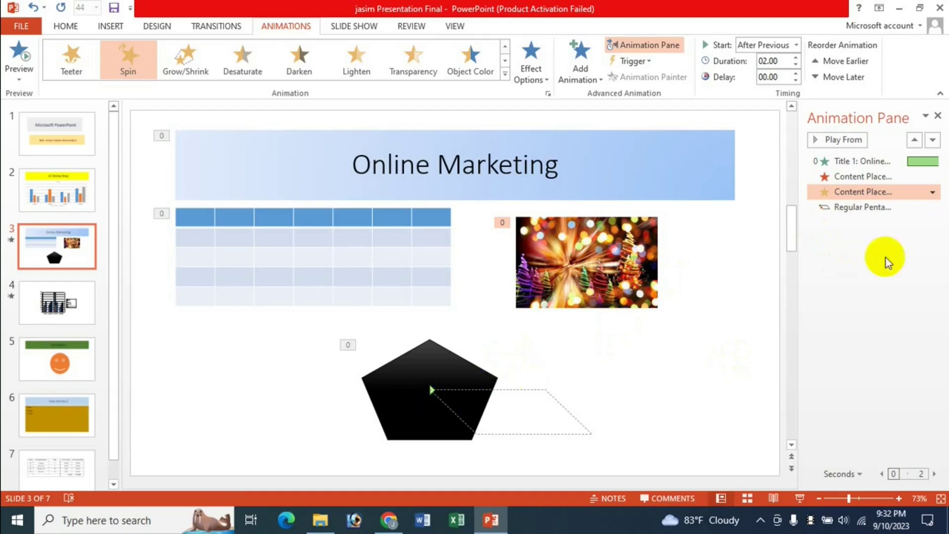
Lock the pentagon's Parallelogram motion path and set 0.94 s smooth start, 0.32 s bounce end
{"action": "left_click", "coordinate": [860, 208]}
{"action": "left_click", "coordinate": [933, 209]}
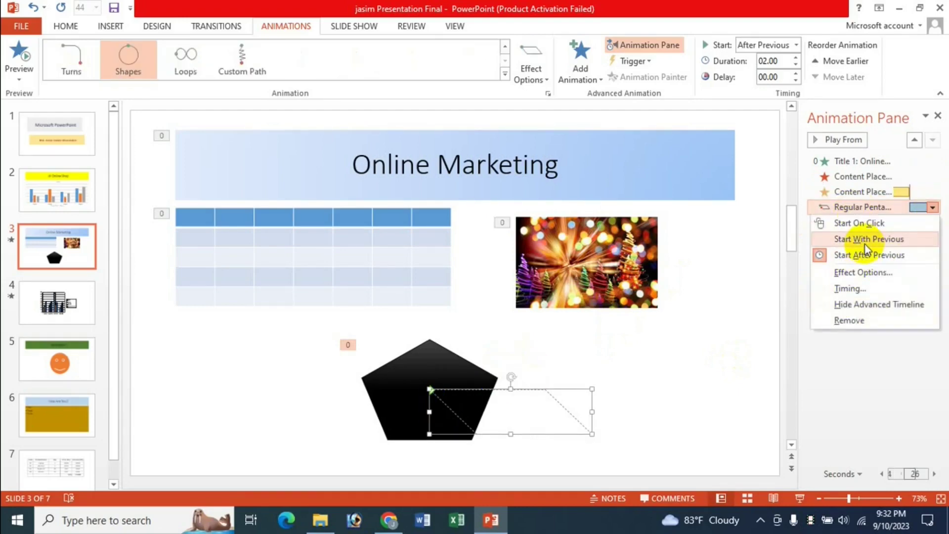
{"action": "left_click", "coordinate": [864, 274]}
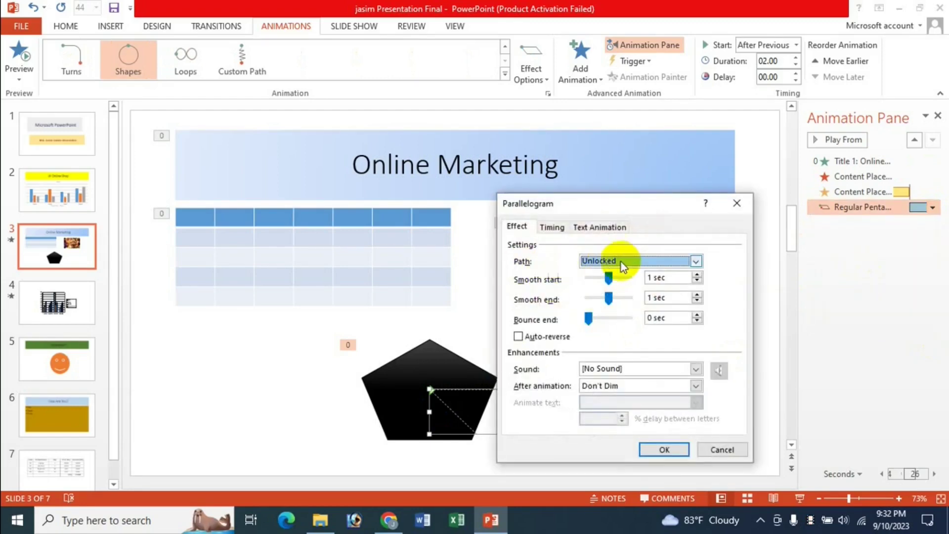
{"action": "left_click", "coordinate": [625, 256]}
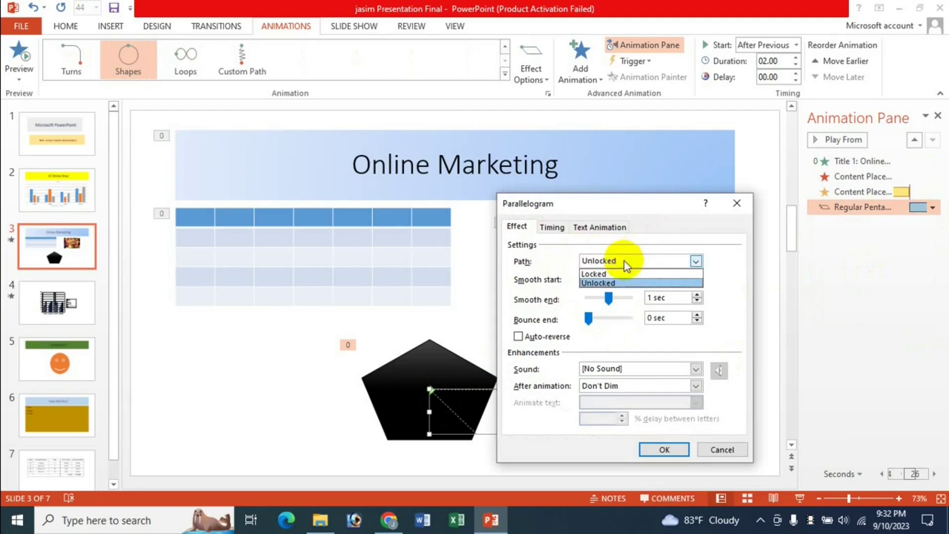
{"action": "left_click", "coordinate": [628, 279]}
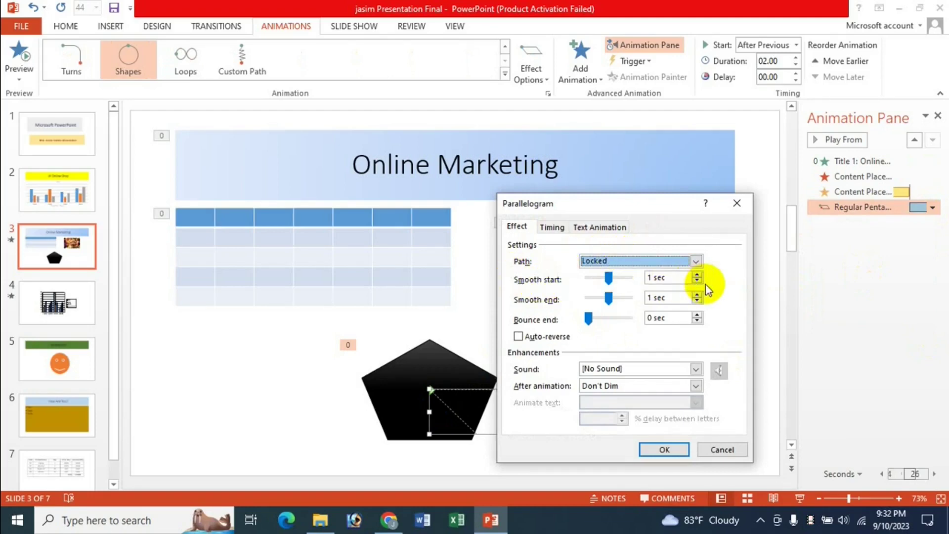
{"action": "mouse_move", "coordinate": [609, 281]}
{"action": "left_mouse_down"}
{"action": "mouse_move", "coordinate": [611, 298]}
{"action": "mouse_move", "coordinate": [595, 319]}
{"action": "left_mouse_up"}
Give the pentagon's path a Hammer sound and an after-animation colour, then apply it
{"action": "left_click", "coordinate": [613, 369]}
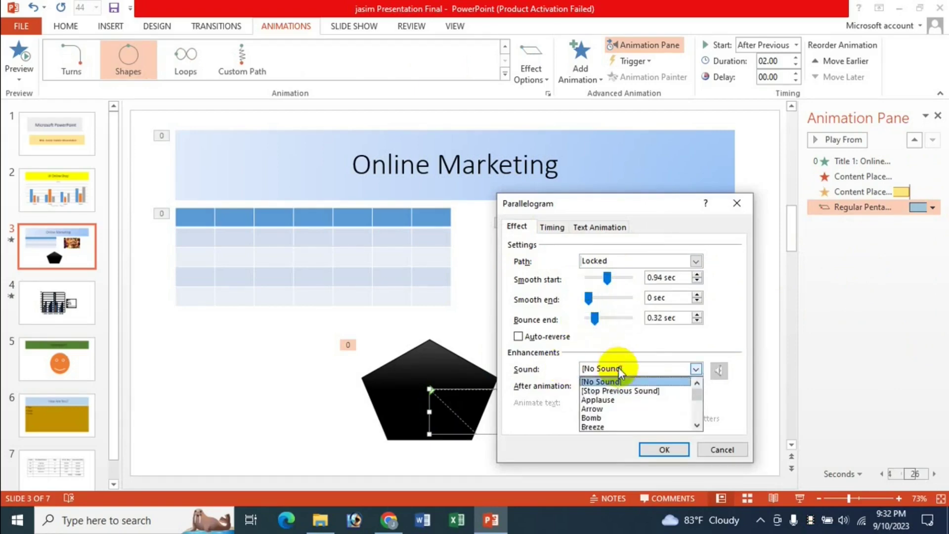
{"action": "scroll", "coordinate": [616, 411], "scroll_direction": "down", "scroll_amount": 3}
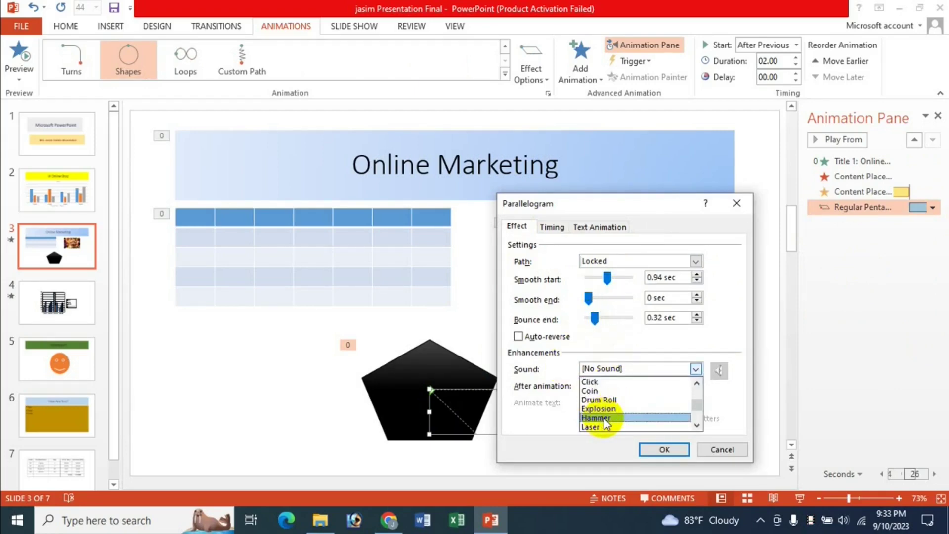
{"action": "left_click", "coordinate": [606, 421]}
{"action": "left_click", "coordinate": [624, 387]}
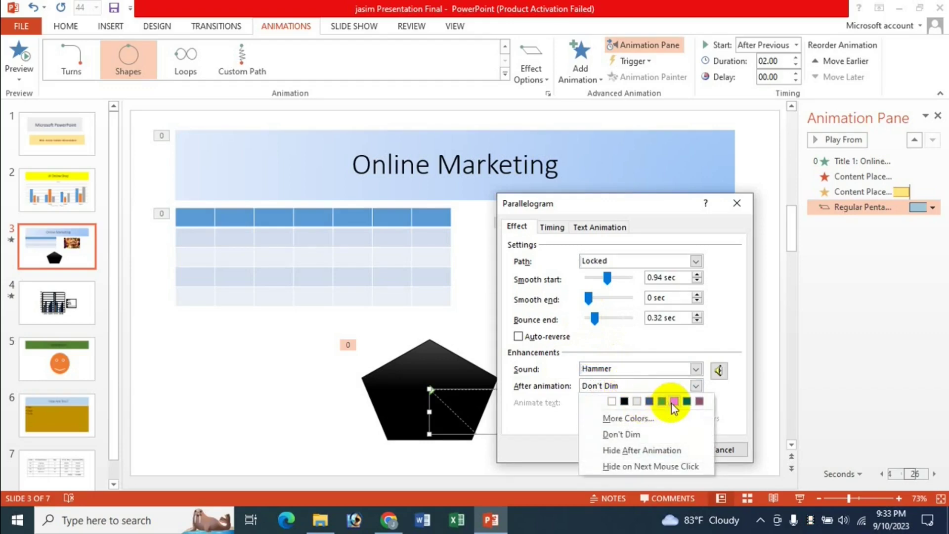
{"action": "left_click", "coordinate": [663, 403]}
{"action": "left_click", "coordinate": [719, 371]}
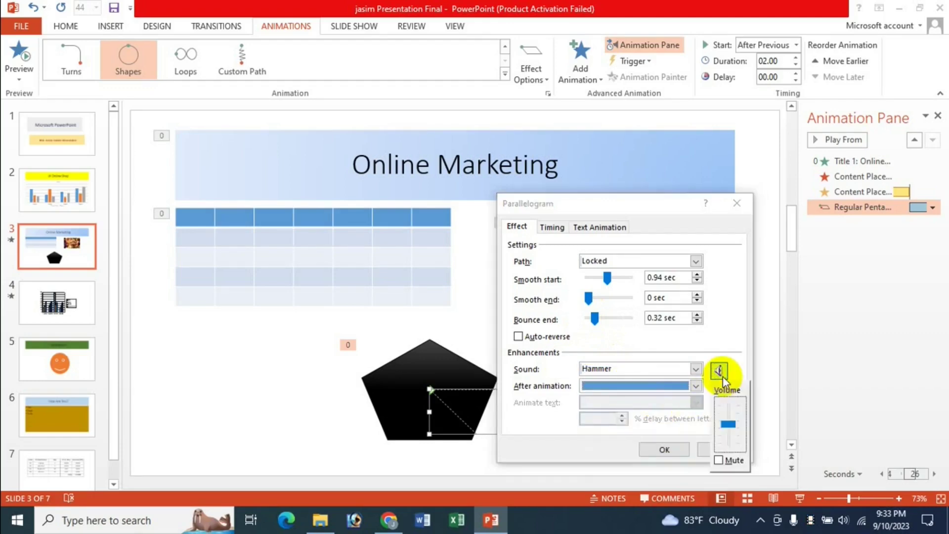
{"action": "left_click", "coordinate": [654, 224]}
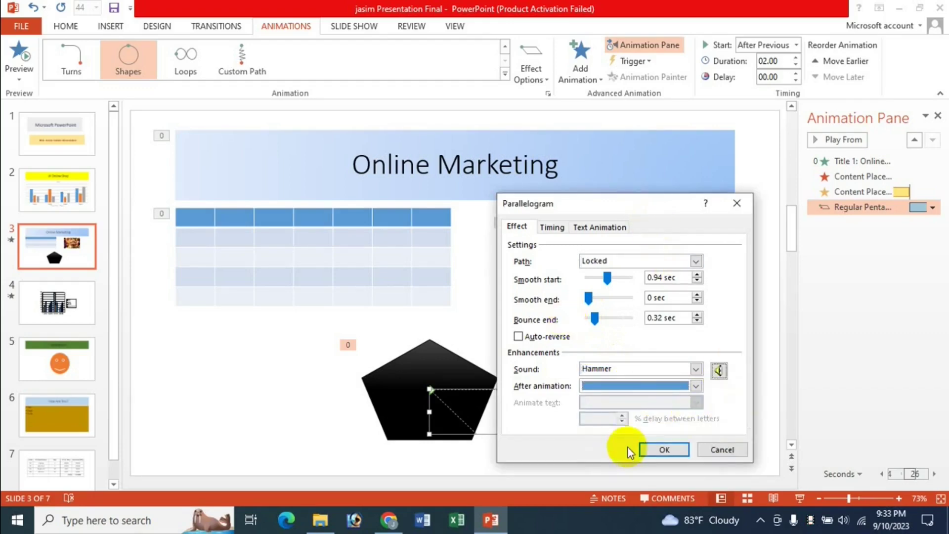
{"action": "left_click", "coordinate": [650, 450]}
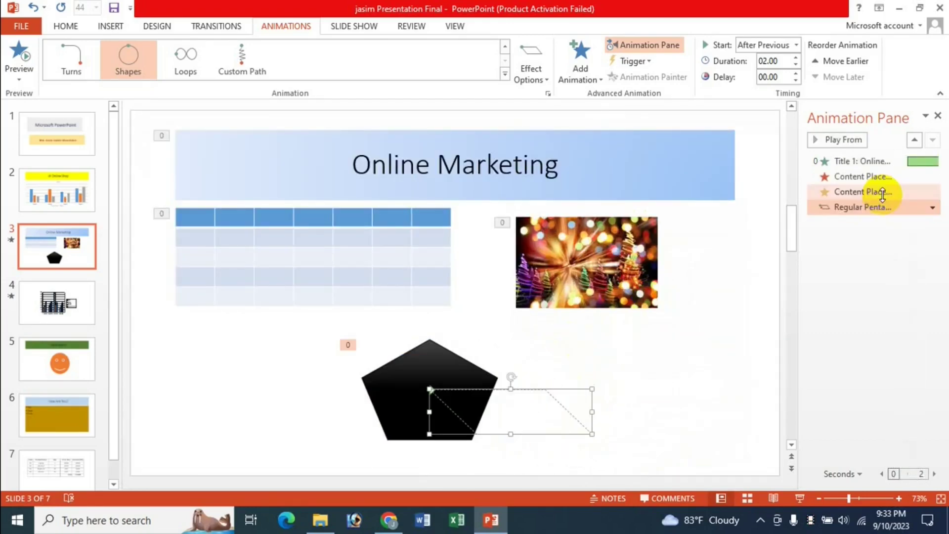
{"action": "left_click", "coordinate": [932, 208]}
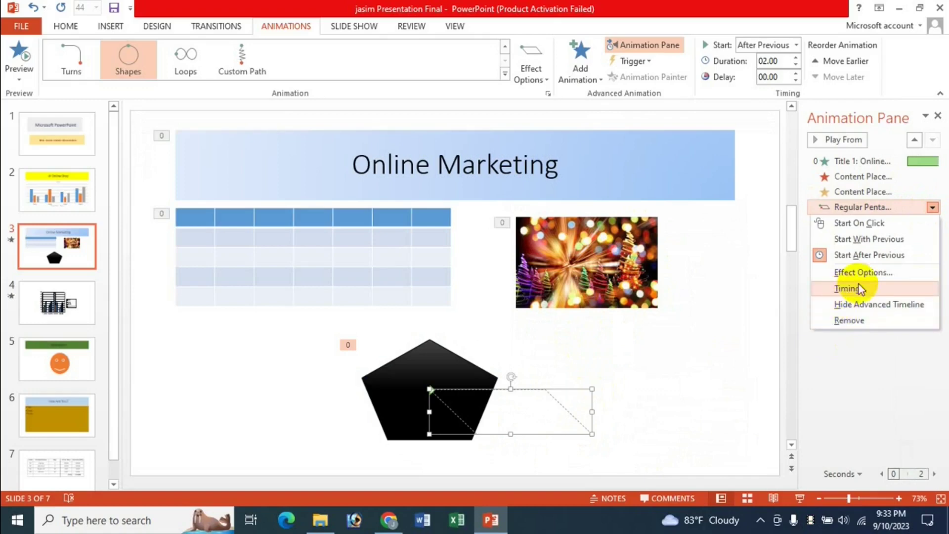
{"action": "left_click", "coordinate": [848, 322]}
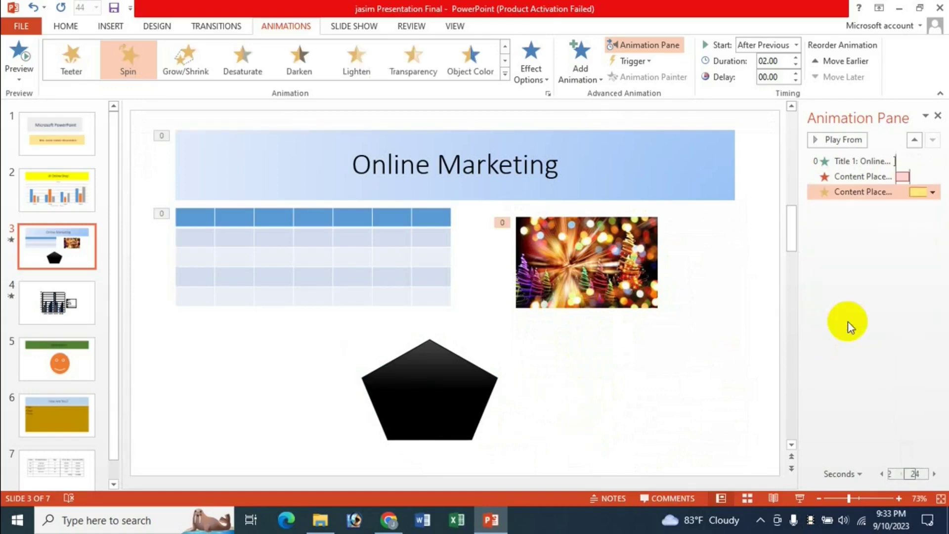
{"action": "key", "text": "ctrl+z"}
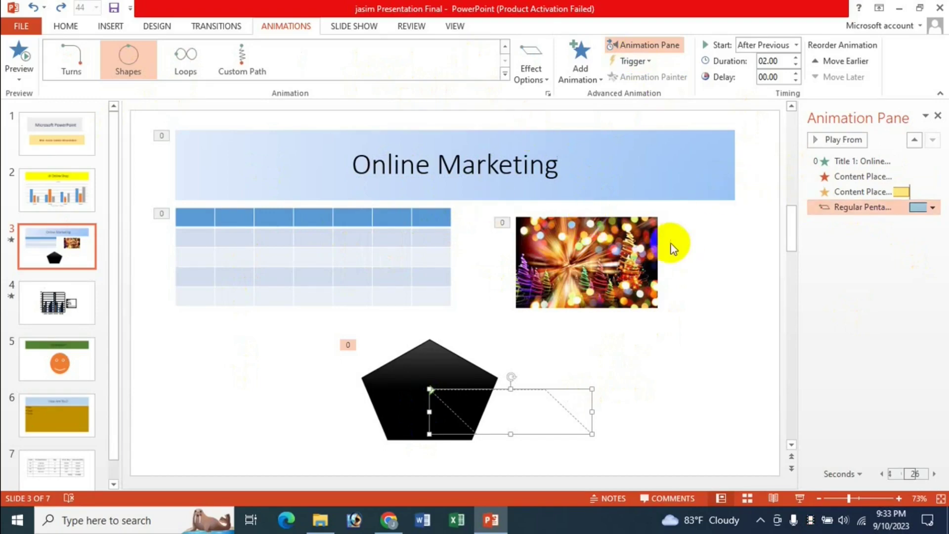
{"action": "left_click", "coordinate": [875, 164]}
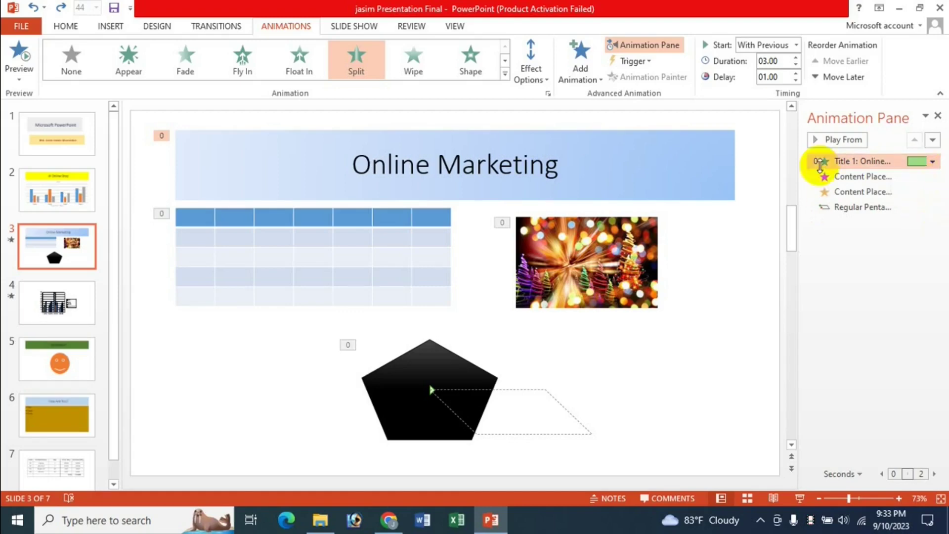
{"action": "left_click", "coordinate": [933, 163]}
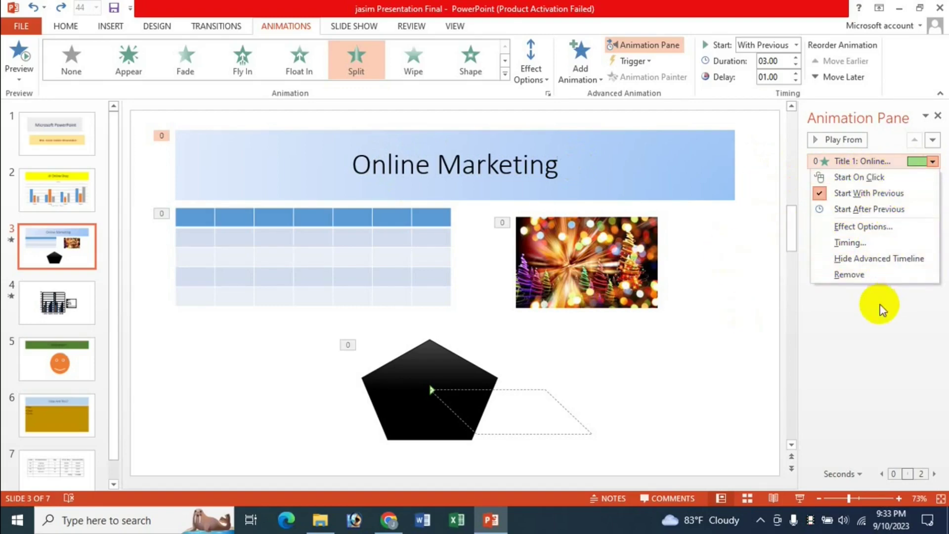
{"action": "left_click", "coordinate": [869, 330]}
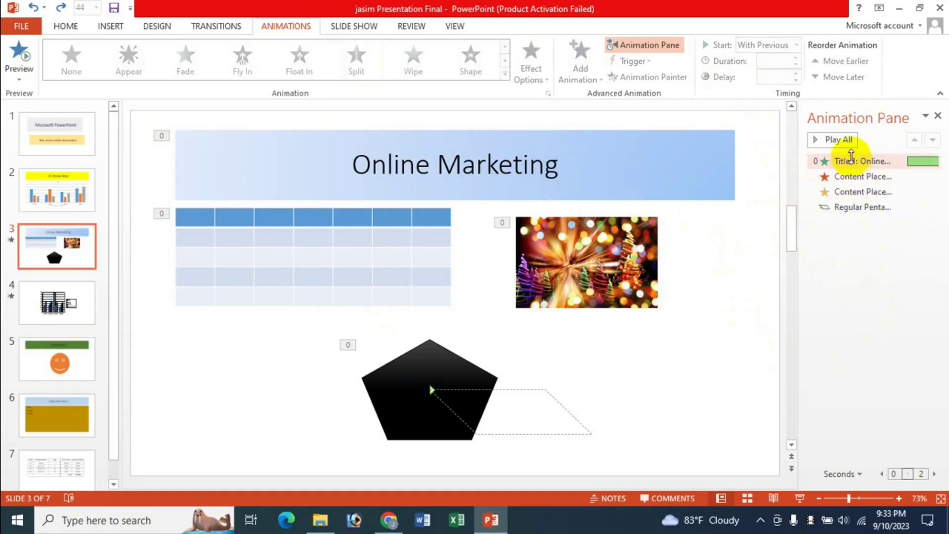
{"action": "left_click", "coordinate": [839, 144]}
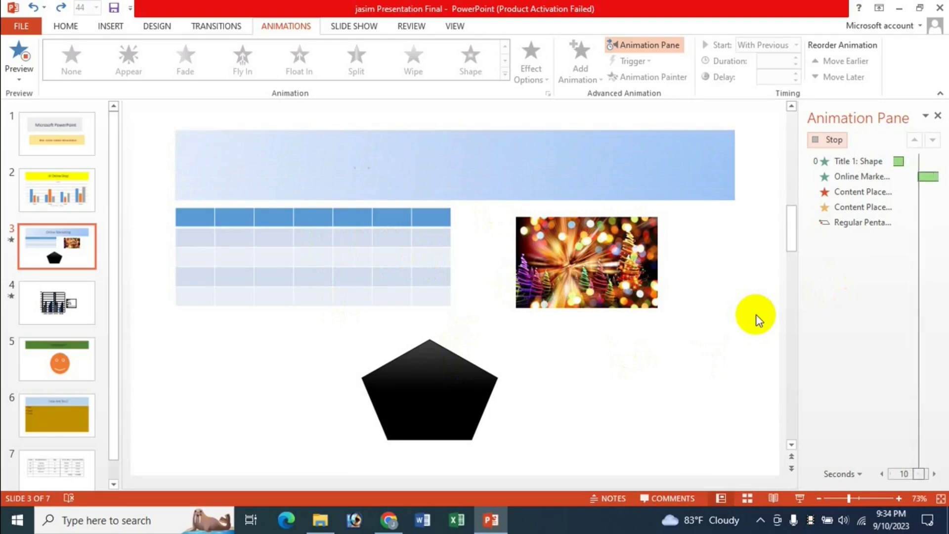
{"action": "left_click", "coordinate": [847, 139]}
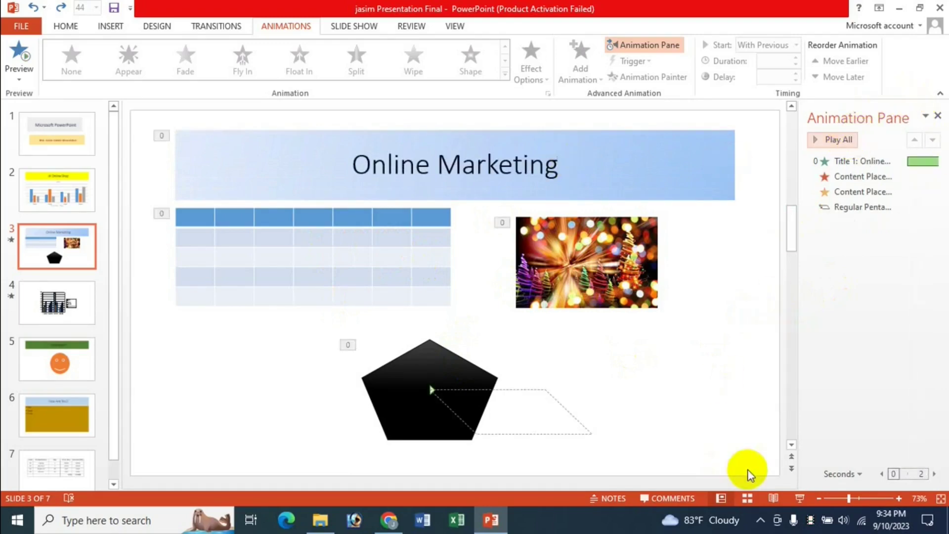
{"action": "left_click", "coordinate": [797, 497]}
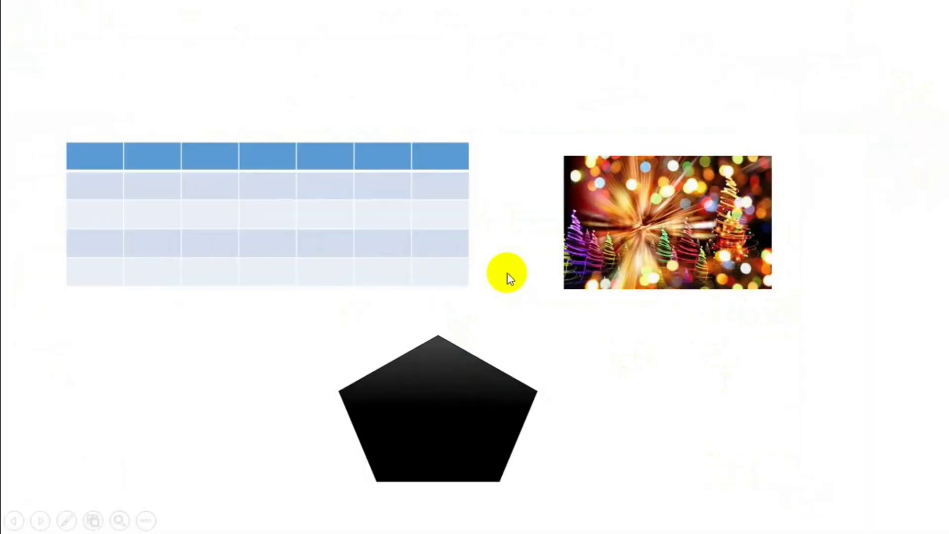
{"action": "left_click", "coordinate": [506, 158]}
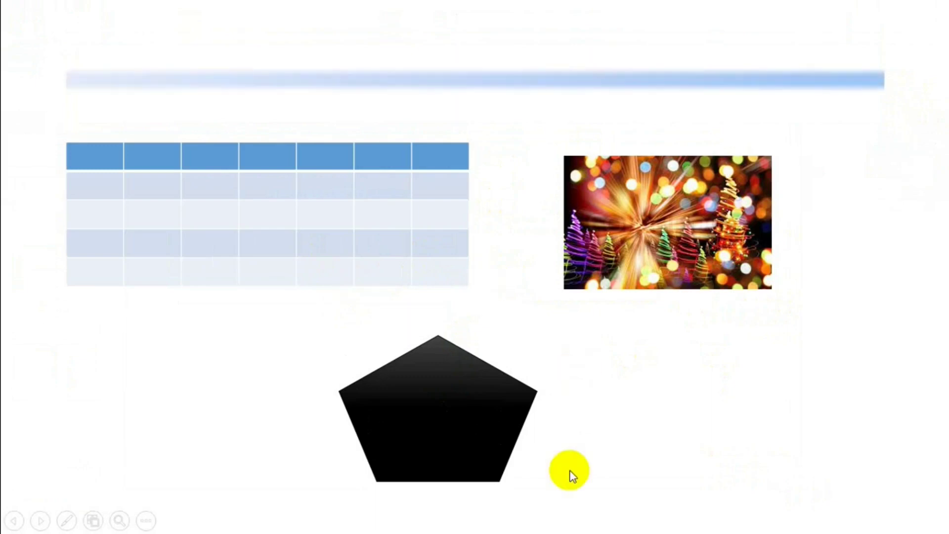
{"action": "key", "text": "Escape"}
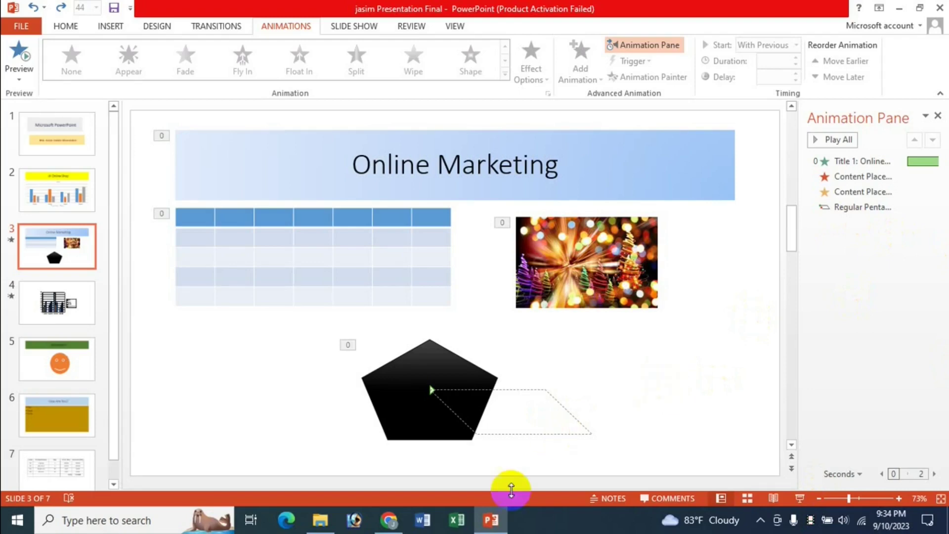
Switch to Chrome showing the JK Update Technology YouTube videos page
{"action": "left_click", "coordinate": [388, 519]}
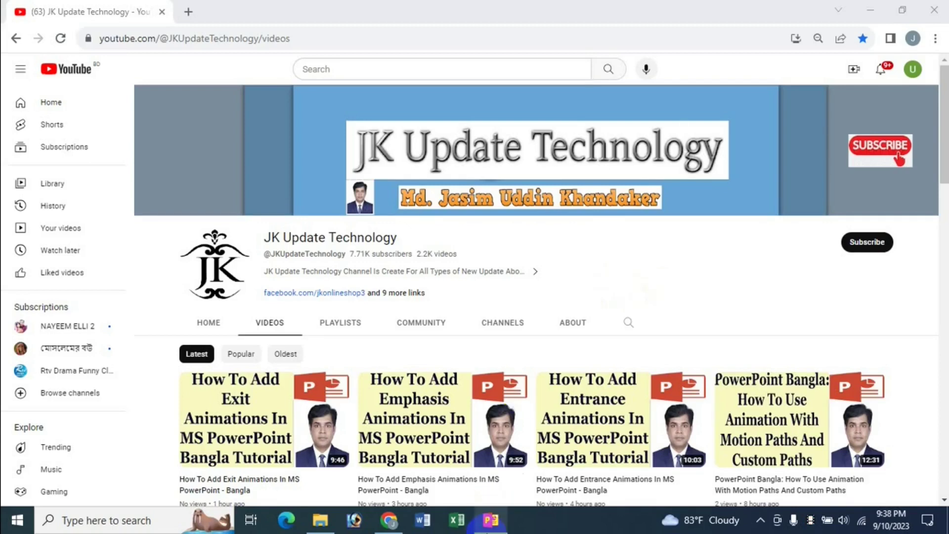
Return to PowerPoint, showing slide 2 'JK Online Shop' with its column chart
{"action": "left_click", "coordinate": [491, 521]}
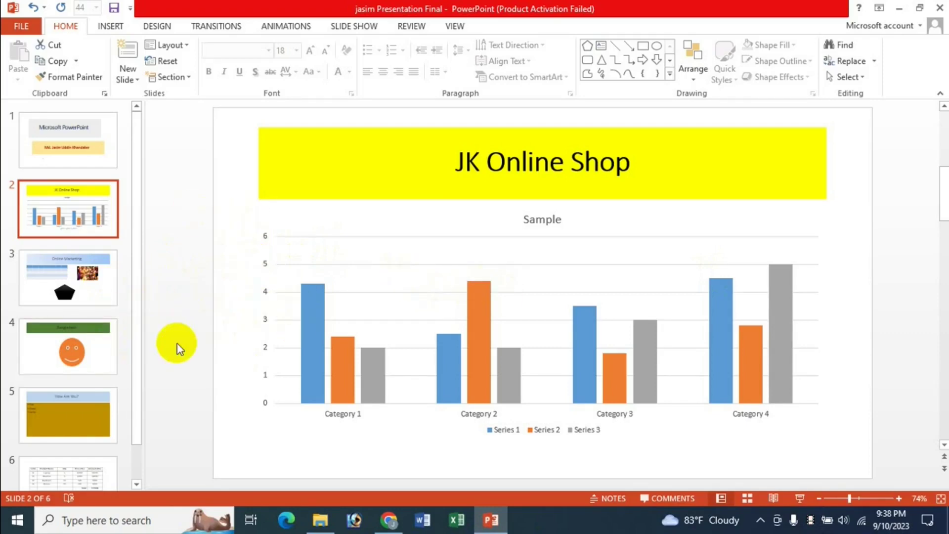
Insert a Blank slide after JK Online Shop and bring up the Insert Shapes gallery
{"action": "left_click", "coordinate": [130, 73]}
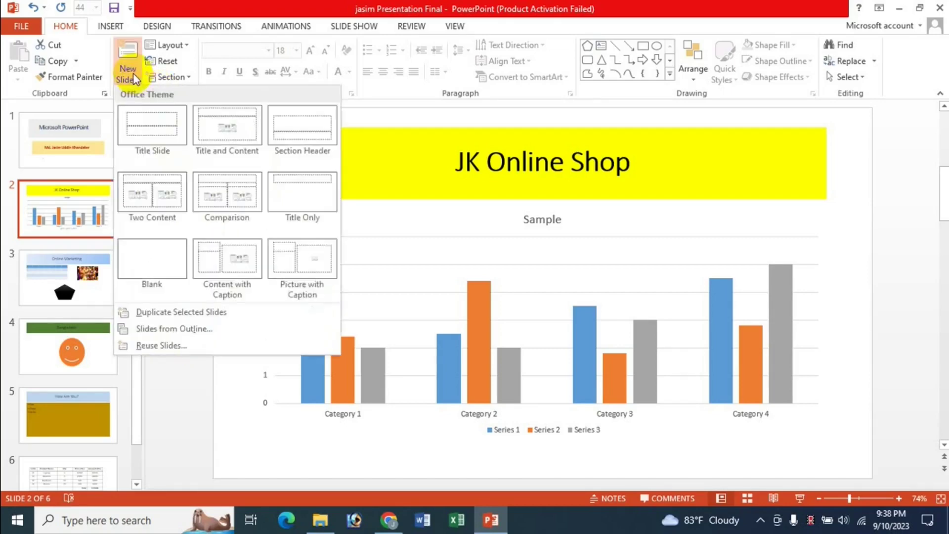
{"action": "left_click", "coordinate": [165, 257]}
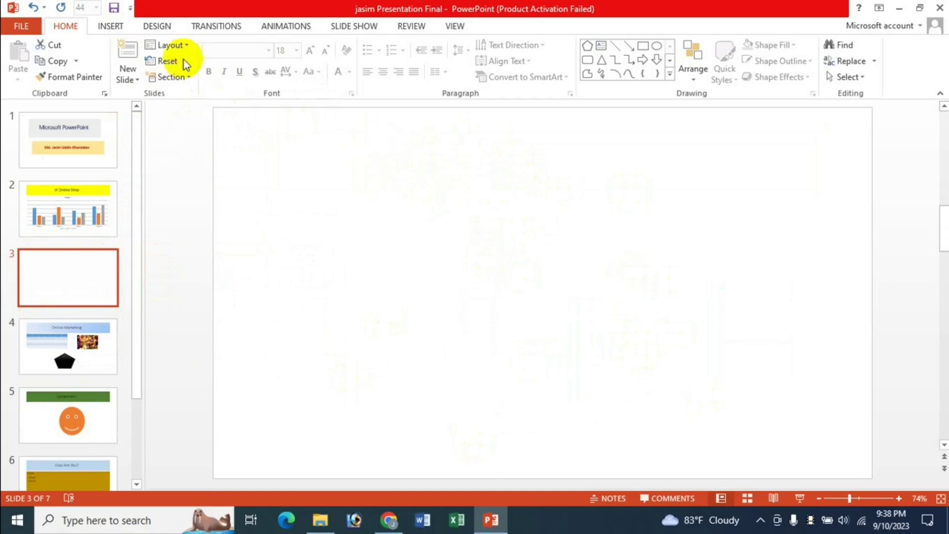
{"action": "left_click", "coordinate": [111, 26]}
{"action": "left_click", "coordinate": [238, 65]}
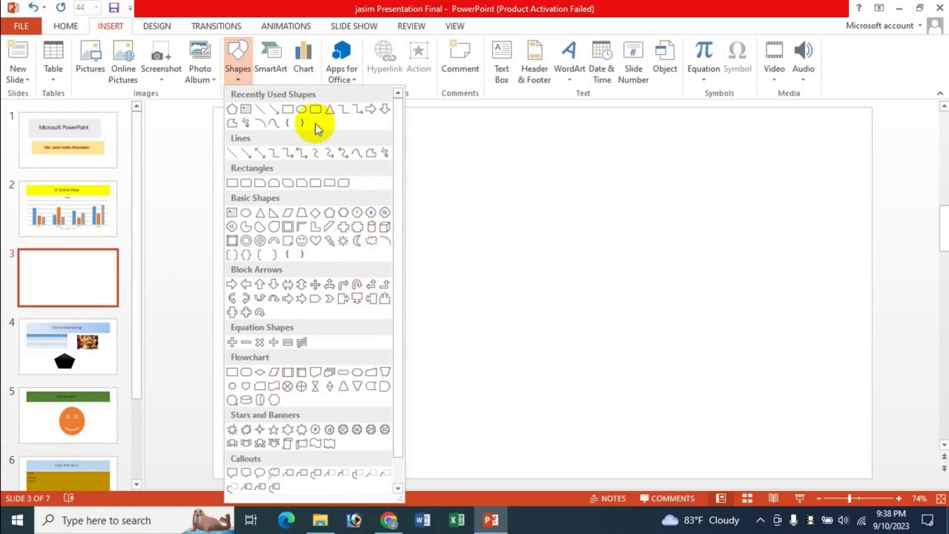
Draw a blue oval near the top centre of the slide and label it 'Start'
{"action": "left_click", "coordinate": [301, 110]}
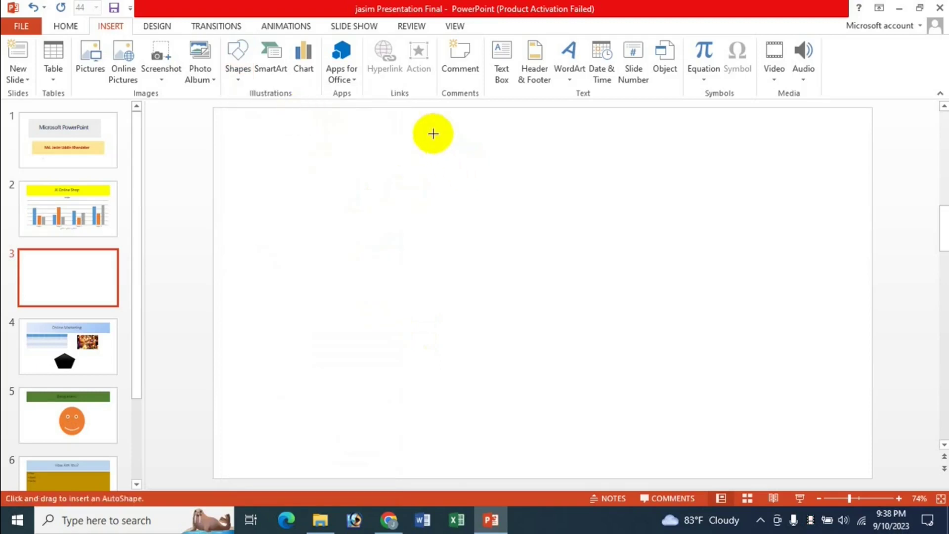
{"action": "left_click_drag", "start_coordinate": [433, 133], "coordinate": [575, 254]}
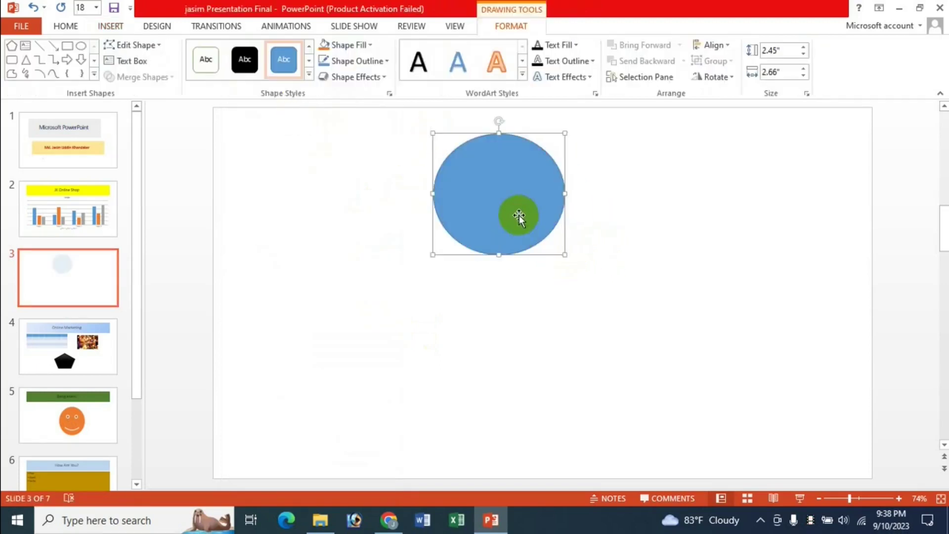
{"action": "left_click_drag", "start_coordinate": [529, 201], "coordinate": [532, 200]}
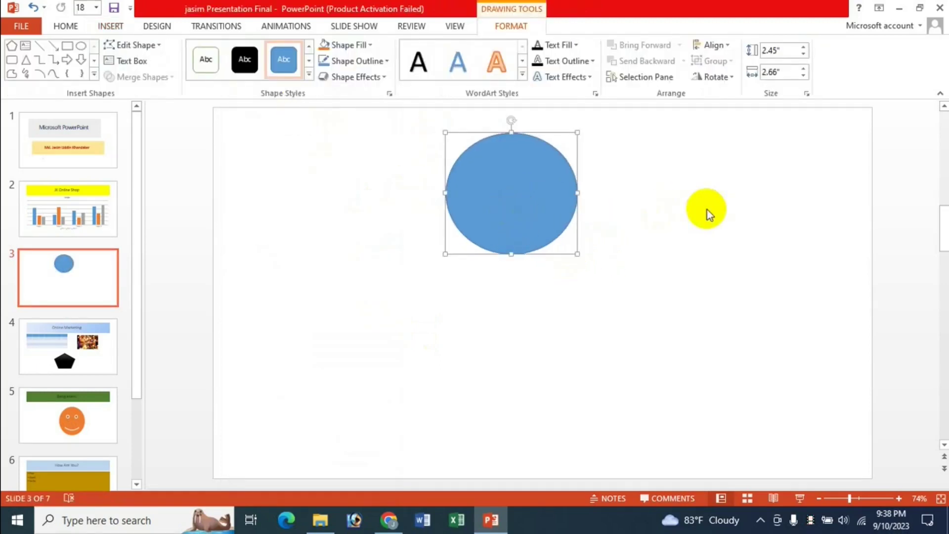
{"action": "type", "text": "Star"}
{"action": "type", "text": "t"}
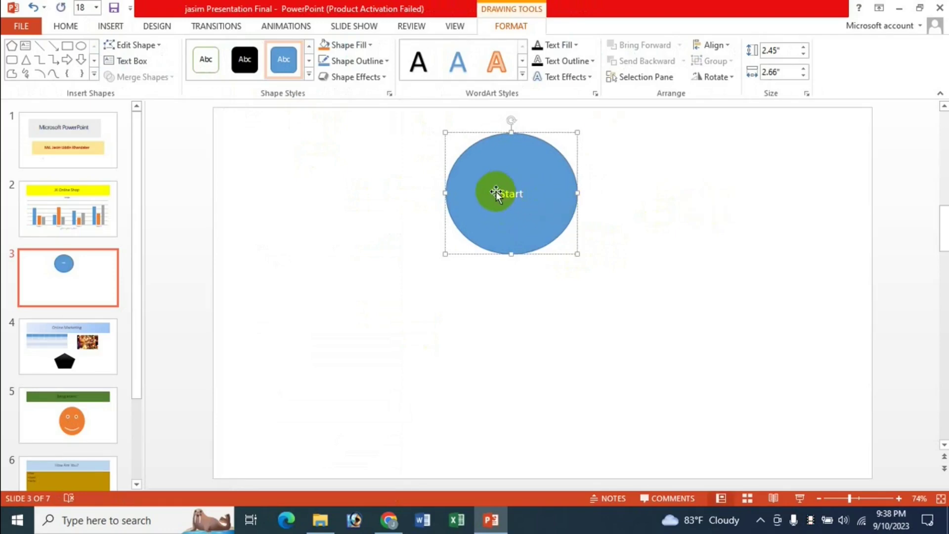
Format the 'Start' text at 60 pt, bold, in red
{"action": "left_click_drag", "start_coordinate": [500, 193], "coordinate": [522, 191]}
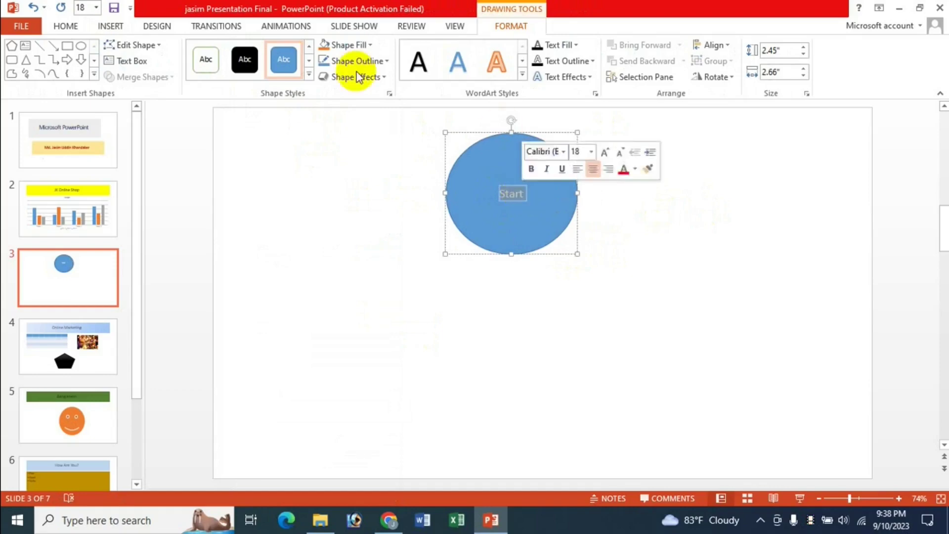
{"action": "left_click", "coordinate": [73, 30]}
{"action": "left_click", "coordinate": [311, 53]}
{"action": "left_click", "coordinate": [310, 54]}
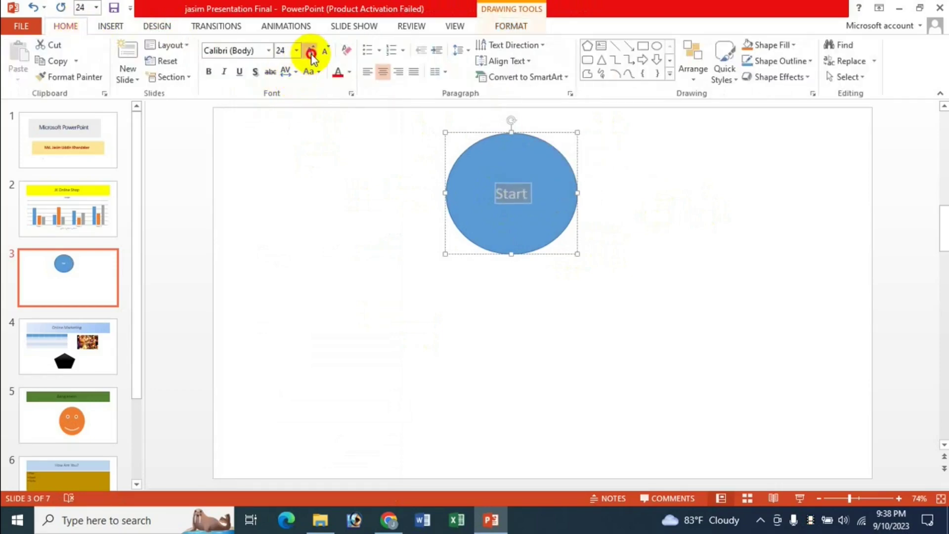
{"action": "left_click", "coordinate": [310, 53]}
{"action": "left_click", "coordinate": [310, 53]}
{"action": "left_click", "coordinate": [311, 54]}
{"action": "left_click", "coordinate": [311, 53]}
{"action": "left_click", "coordinate": [311, 54]}
{"action": "left_click", "coordinate": [311, 54]}
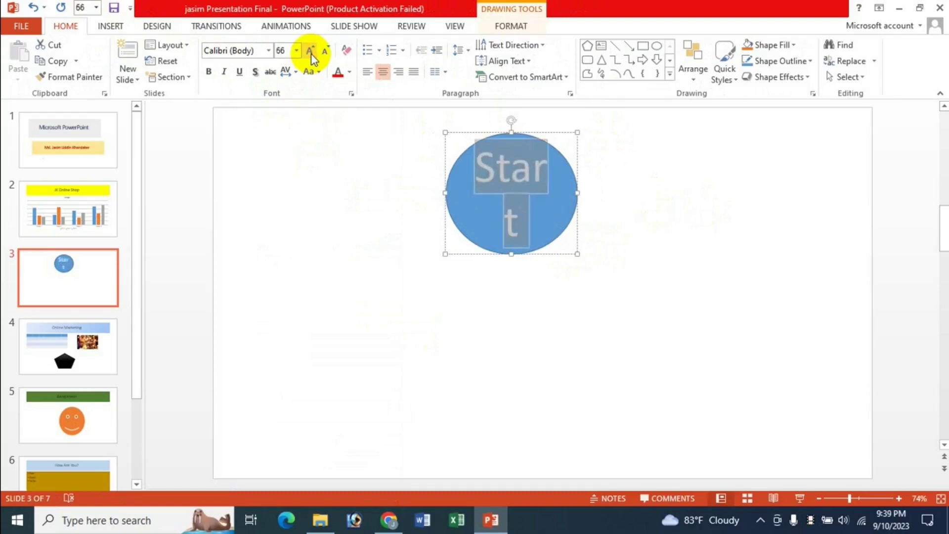
{"action": "left_click", "coordinate": [330, 54]}
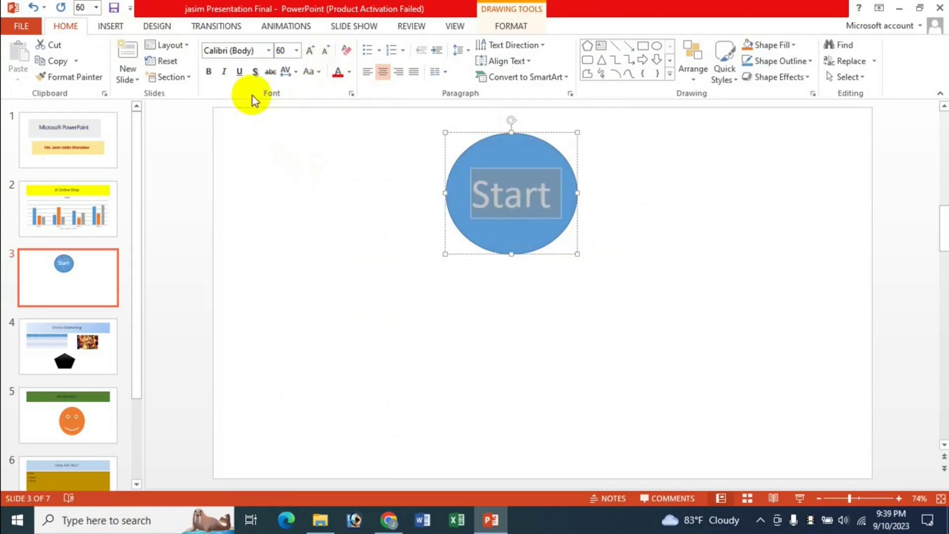
{"action": "left_click", "coordinate": [214, 70]}
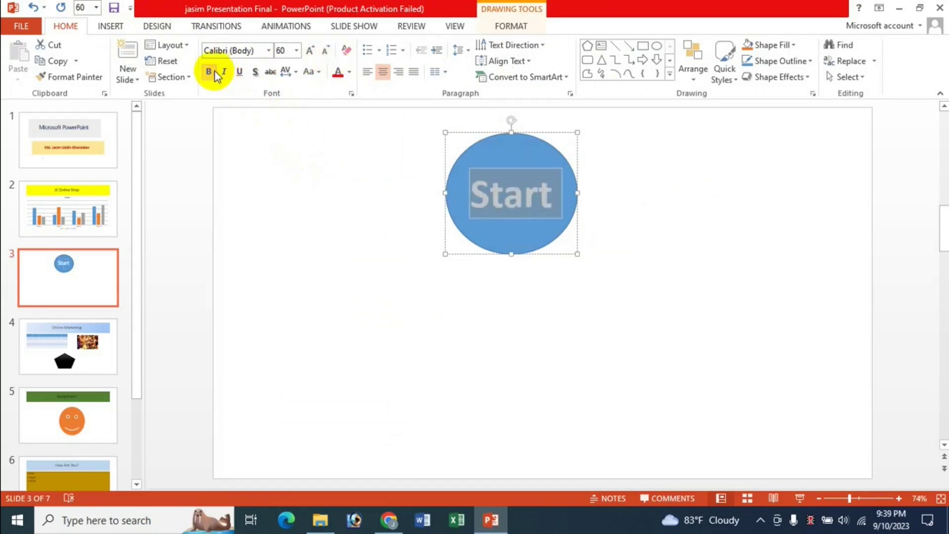
{"action": "left_click", "coordinate": [350, 72]}
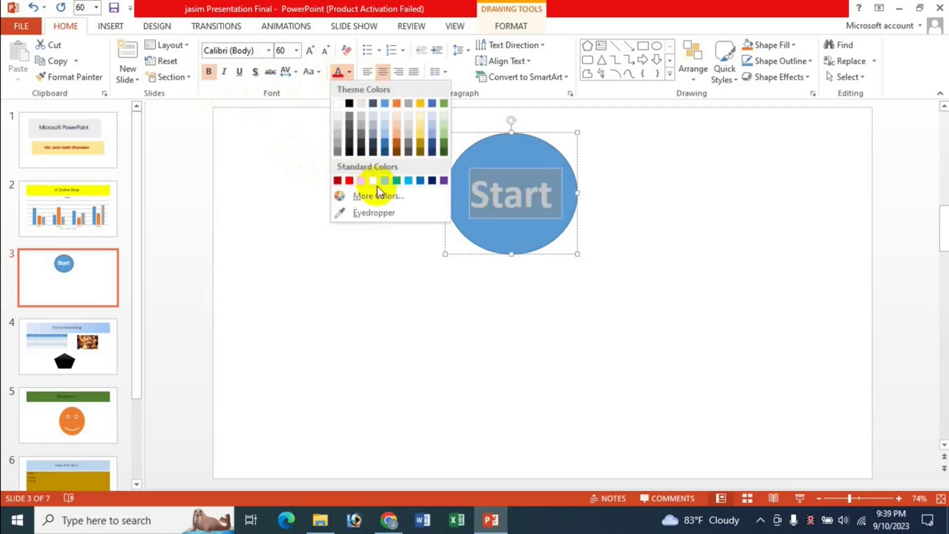
{"action": "left_click", "coordinate": [349, 180]}
Flatten the oval by raising its bottom edge and adjusting its top-right corner
{"action": "left_click", "coordinate": [500, 142]}
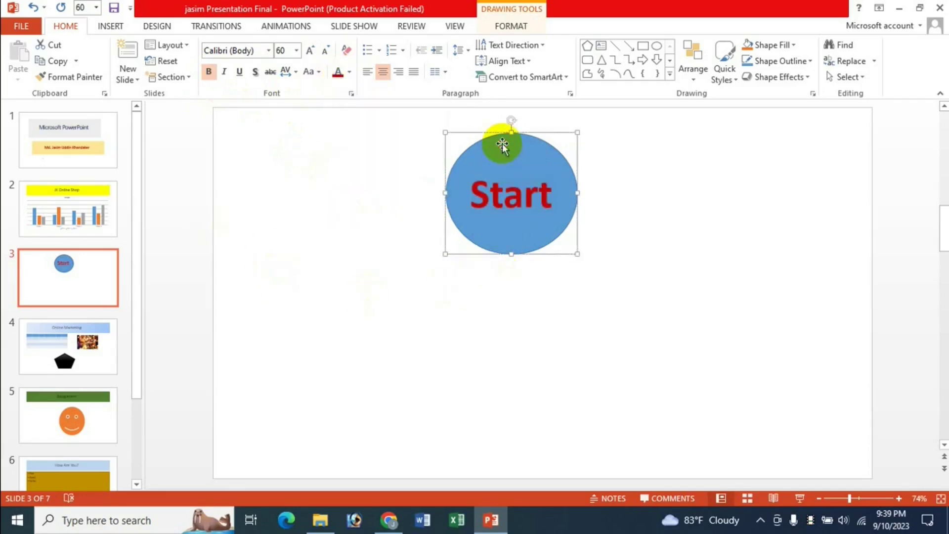
{"action": "left_click", "coordinate": [514, 253]}
{"action": "left_click_drag", "start_coordinate": [511, 254], "coordinate": [513, 230]}
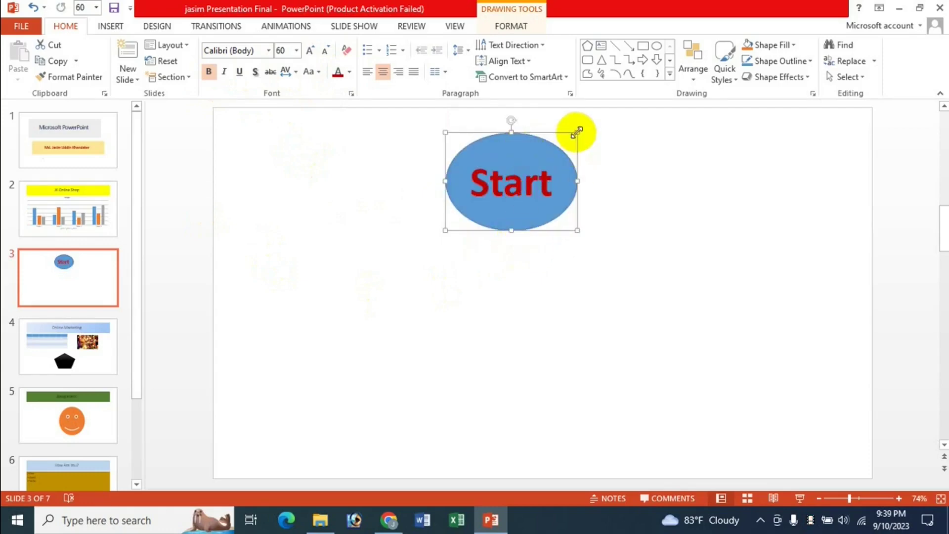
{"action": "left_click_drag", "start_coordinate": [576, 134], "coordinate": [577, 132]}
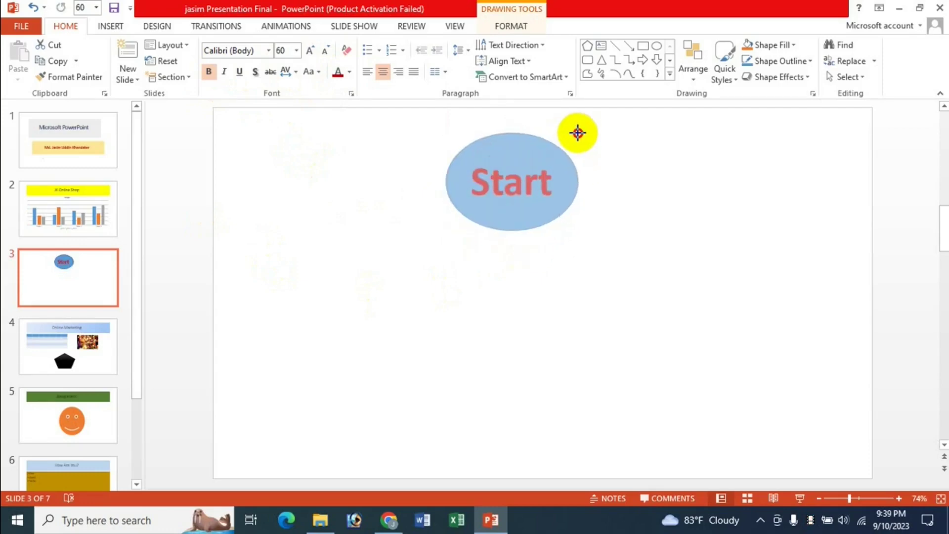
{"action": "left_click", "coordinate": [517, 290]}
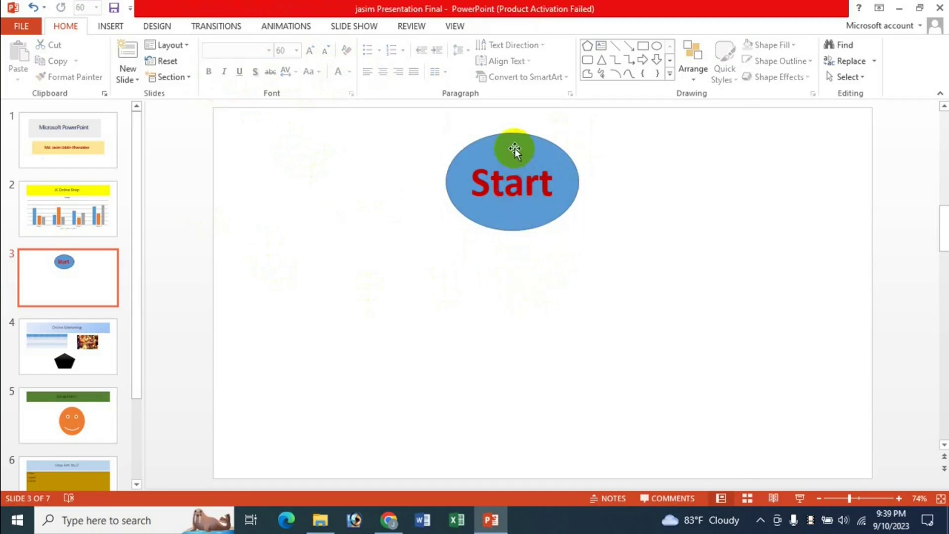
Apply the green shape style from the Shape Styles gallery to the Start oval
{"action": "left_click", "coordinate": [513, 149]}
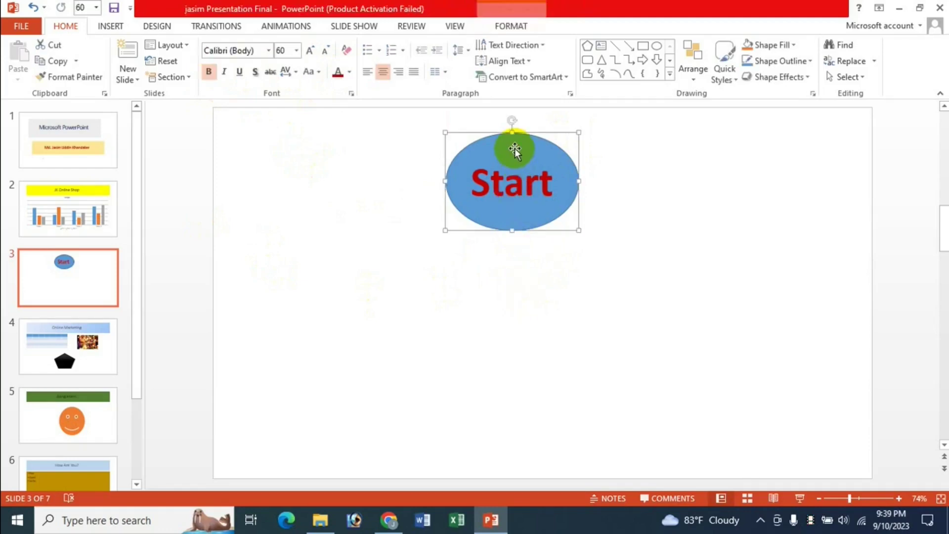
{"action": "left_click", "coordinate": [510, 26]}
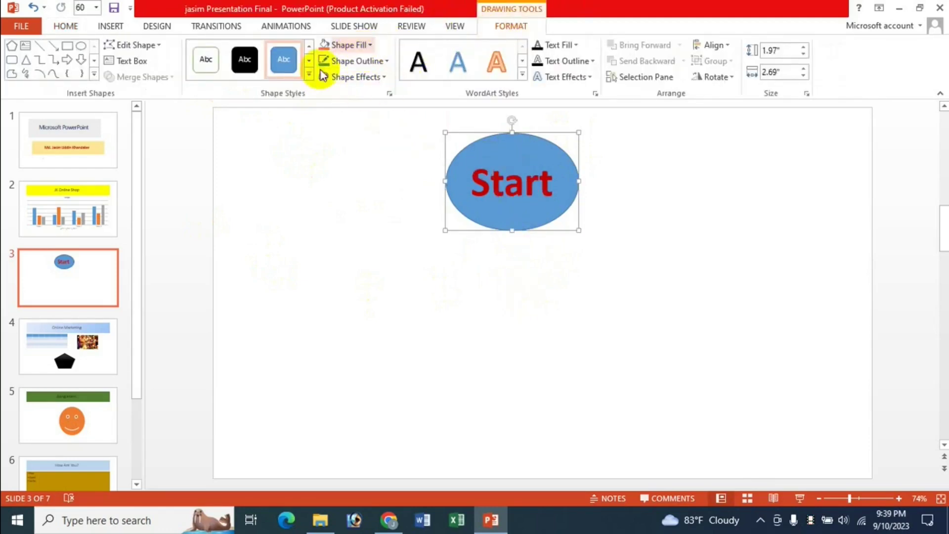
{"action": "left_click", "coordinate": [309, 74]}
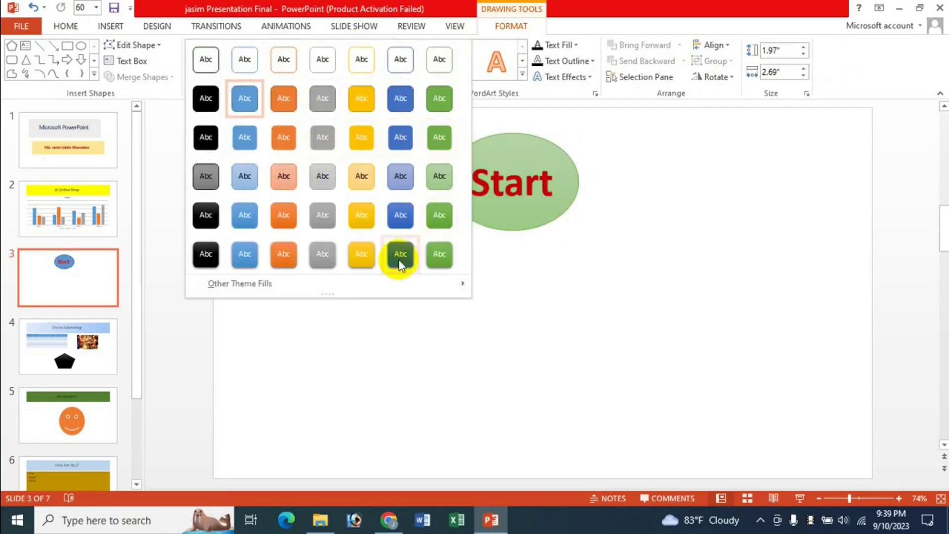
{"action": "left_click", "coordinate": [368, 267]}
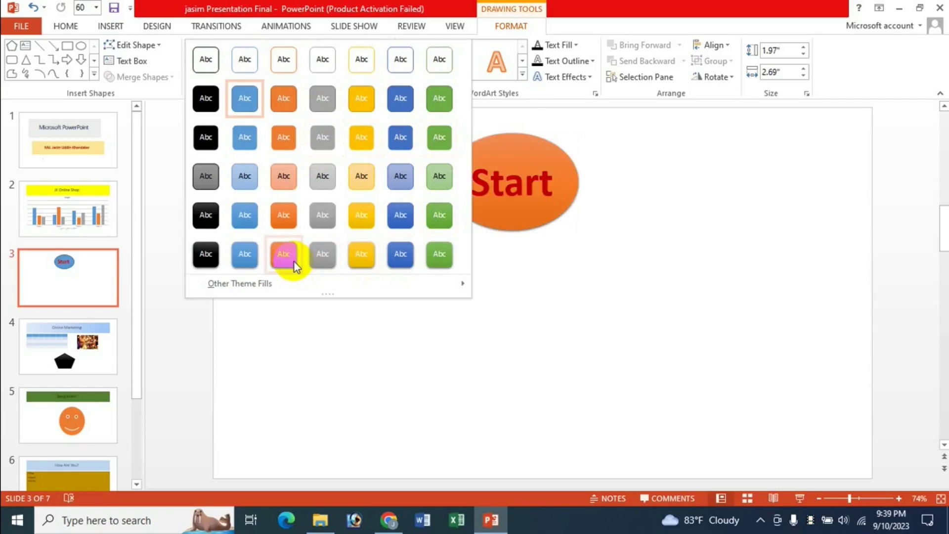
{"action": "left_click", "coordinate": [425, 254]}
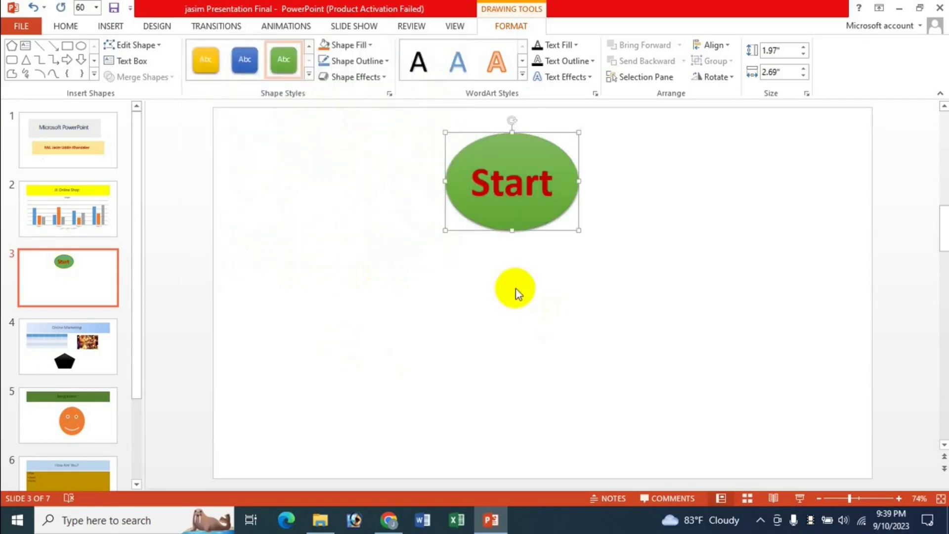
{"action": "left_click", "coordinate": [538, 247]}
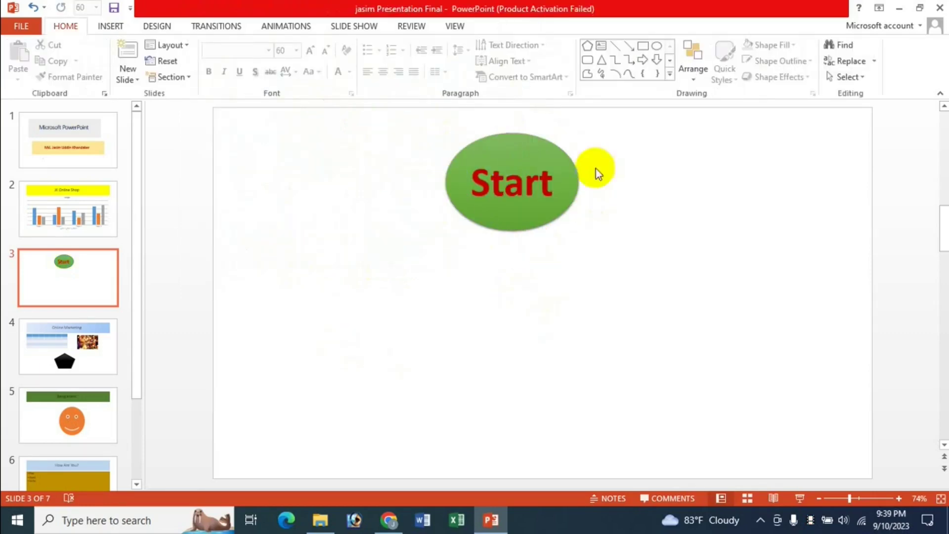
{"action": "left_click", "coordinate": [543, 198]}
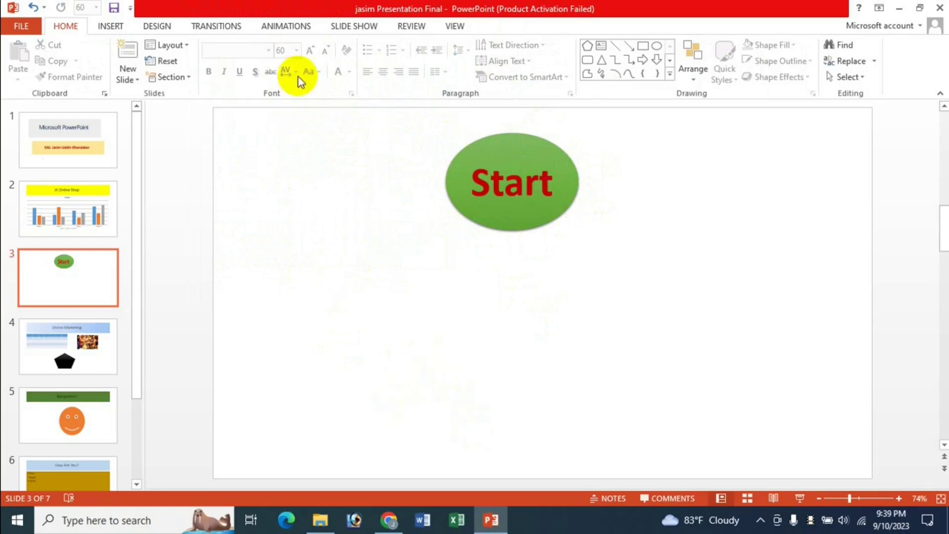
{"action": "left_click", "coordinate": [111, 26]}
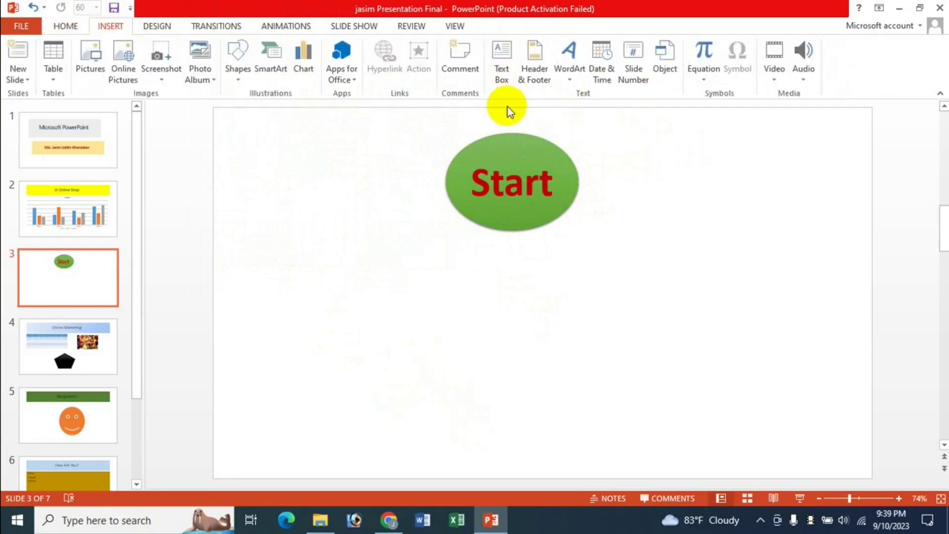
Draw a text box below the oval, enter the presenter's full name, and centre it
{"action": "left_click", "coordinate": [504, 75]}
{"action": "left_click_drag", "start_coordinate": [334, 295], "coordinate": [796, 394]}
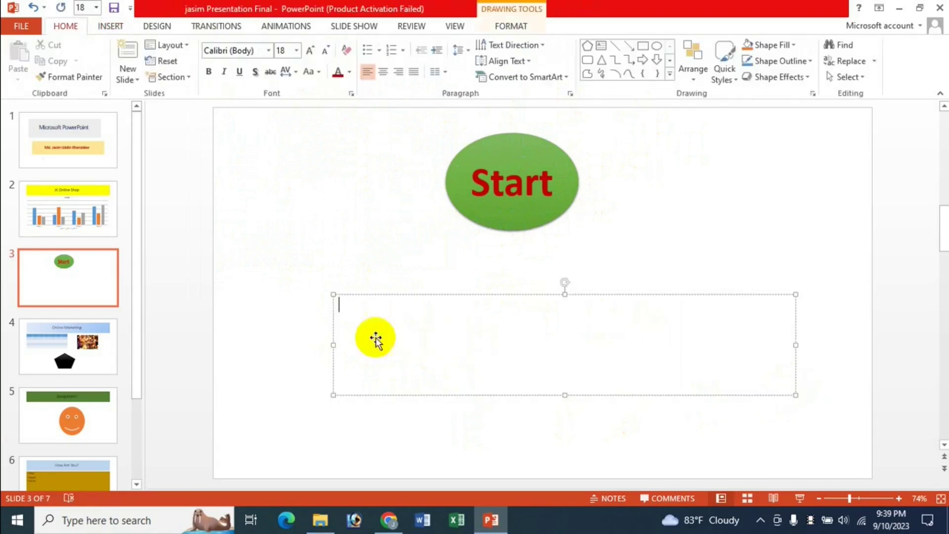
{"action": "type", "text": "M"}
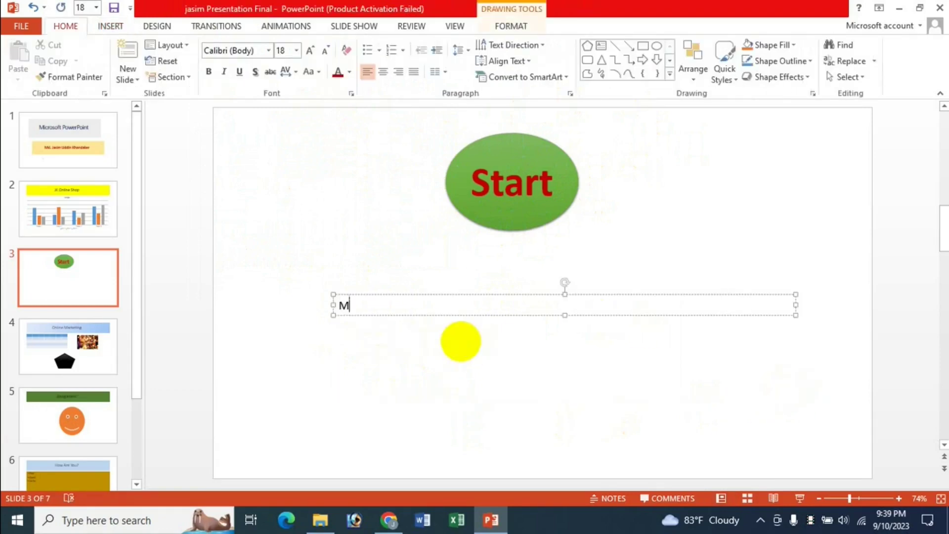
{"action": "type", "text": "d. Jasim"}
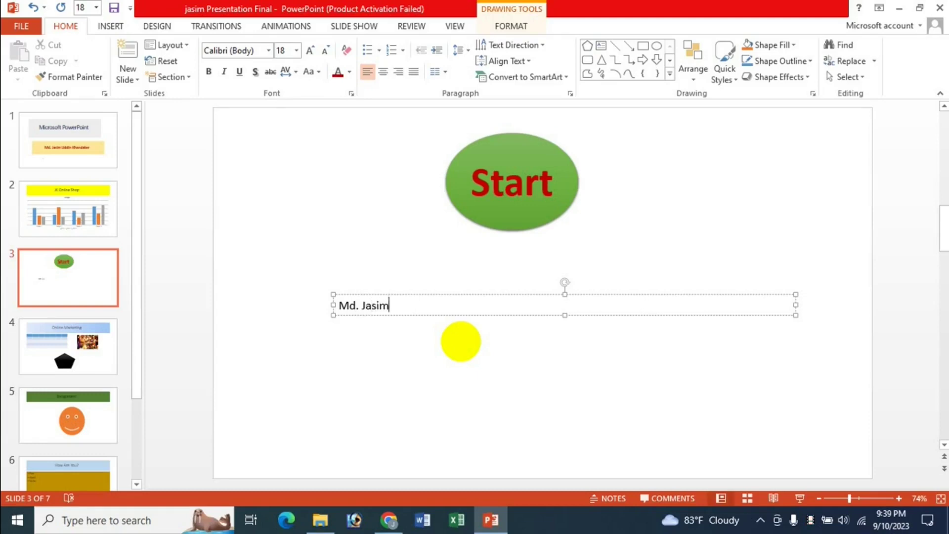
{"action": "type", "text": " Uddin Khan"}
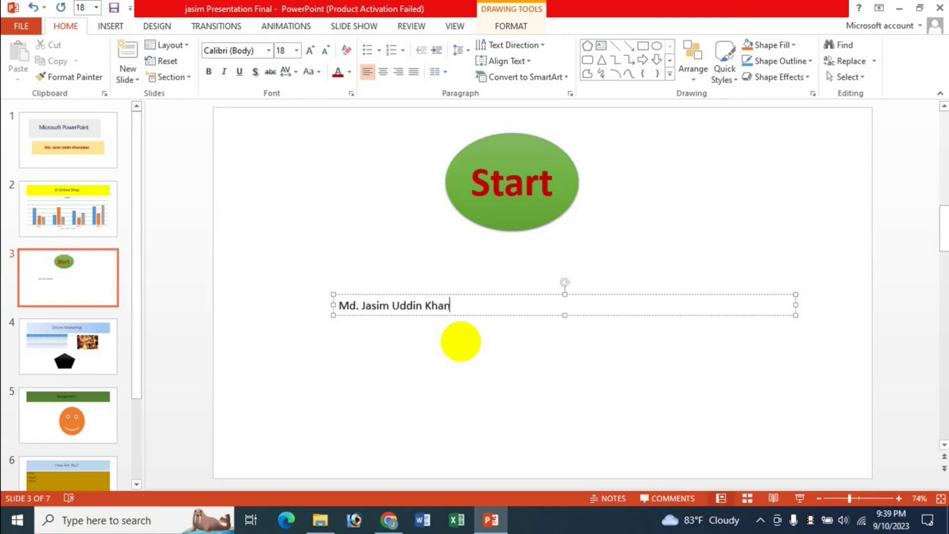
{"action": "type", "text": "daker"}
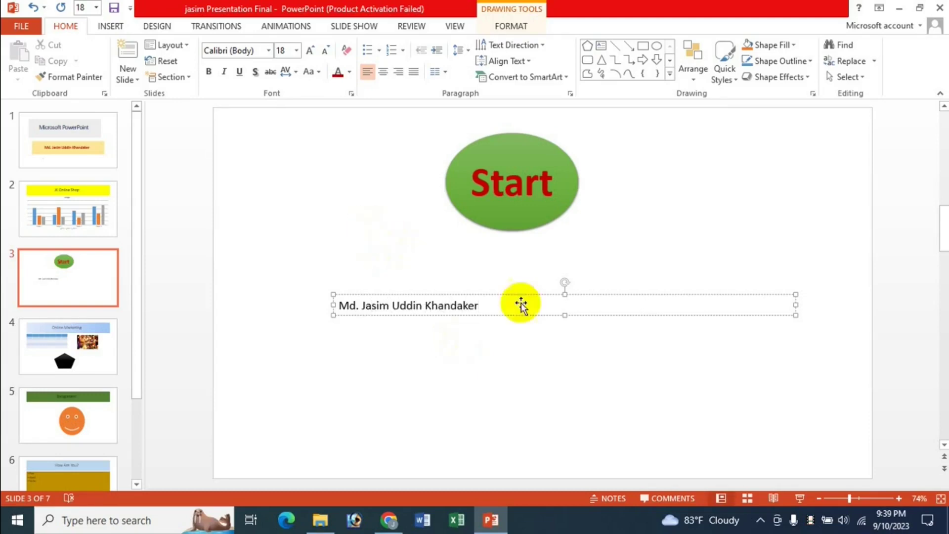
{"action": "left_click", "coordinate": [383, 73]}
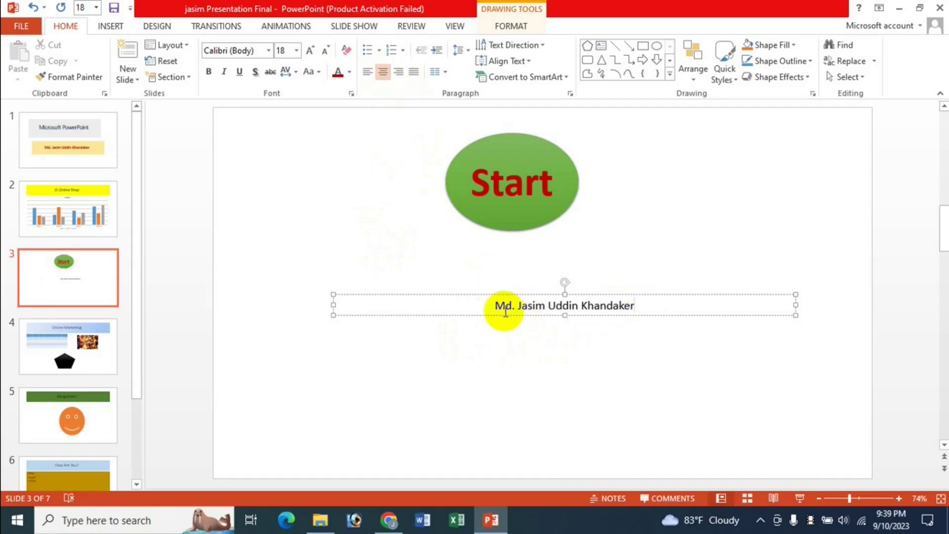
Format the name text as 40-point, green and bold
{"action": "left_click_drag", "start_coordinate": [496, 305], "coordinate": [637, 305]}
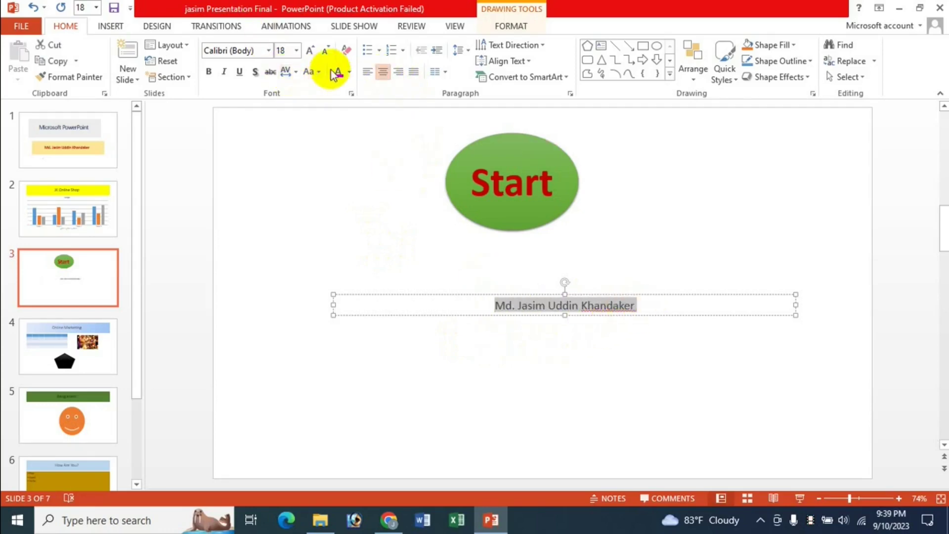
{"action": "left_click", "coordinate": [310, 51]}
{"action": "left_click", "coordinate": [310, 50]}
{"action": "left_click", "coordinate": [311, 50]}
{"action": "left_click", "coordinate": [311, 51]}
{"action": "left_click", "coordinate": [311, 51]}
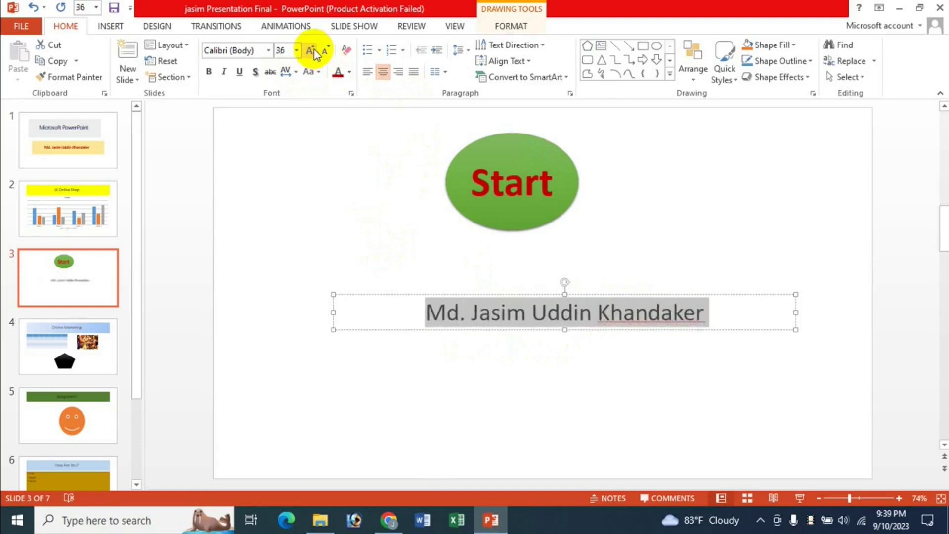
{"action": "left_click", "coordinate": [310, 51]}
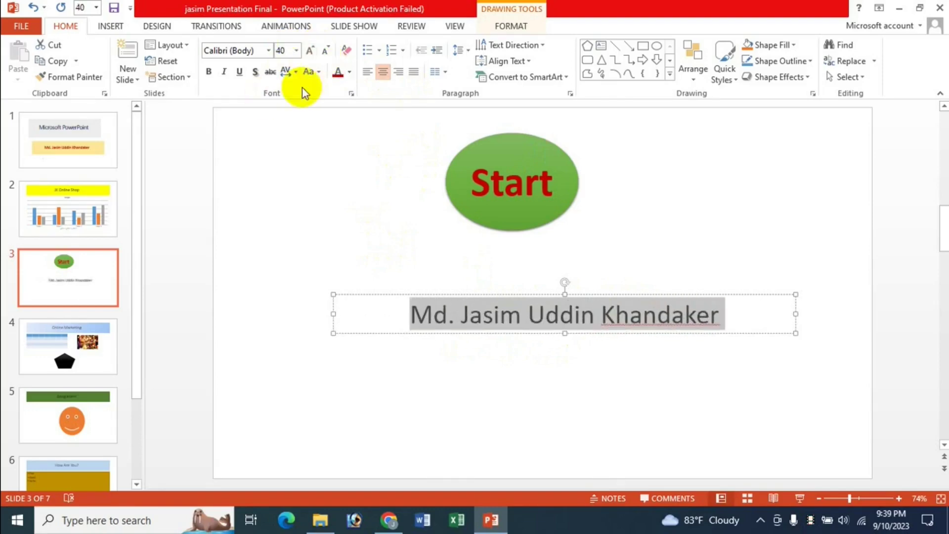
{"action": "left_click", "coordinate": [349, 74]}
{"action": "left_click", "coordinate": [397, 181]}
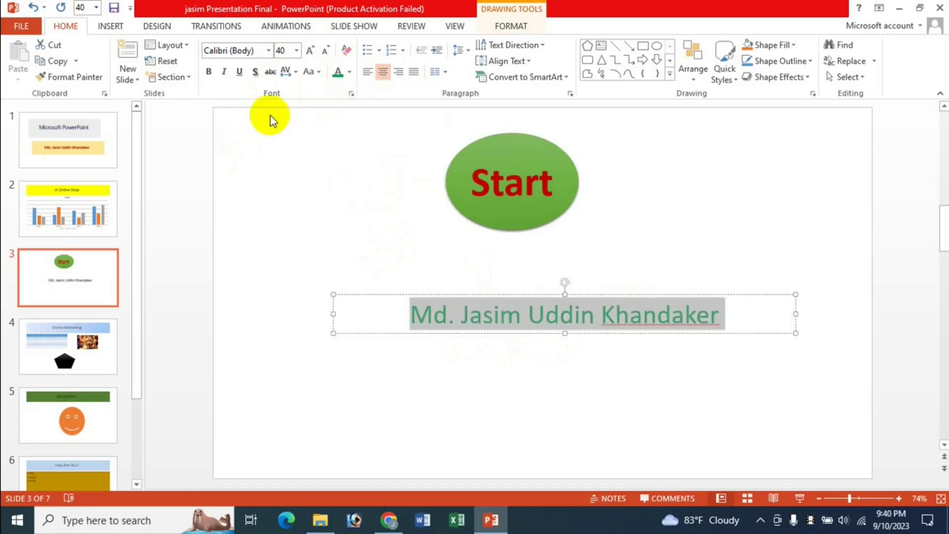
{"action": "left_click", "coordinate": [209, 72]}
Change the name text box's shape to a rounded rectangle via Edit Shape > Change Shape
{"action": "left_click", "coordinate": [511, 26]}
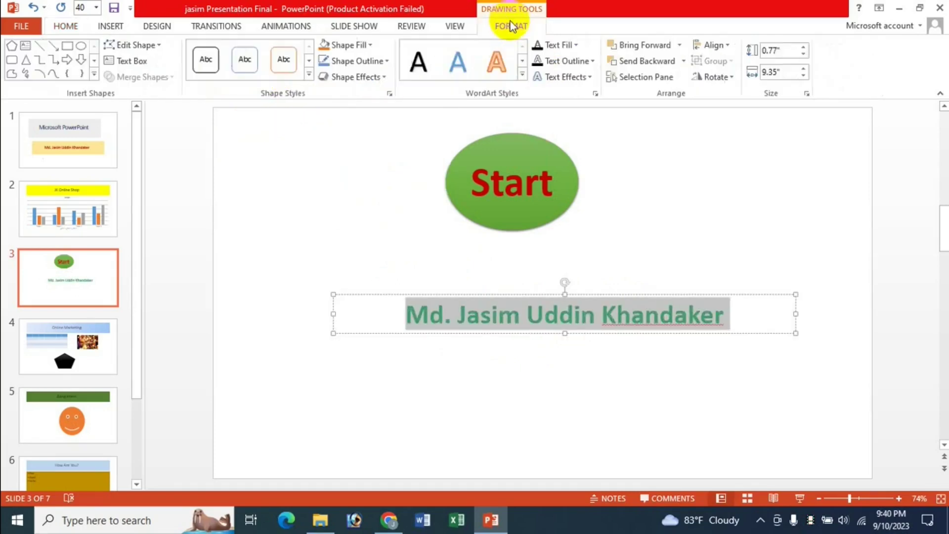
{"action": "left_click", "coordinate": [154, 45]}
{"action": "left_click", "coordinate": [174, 66]}
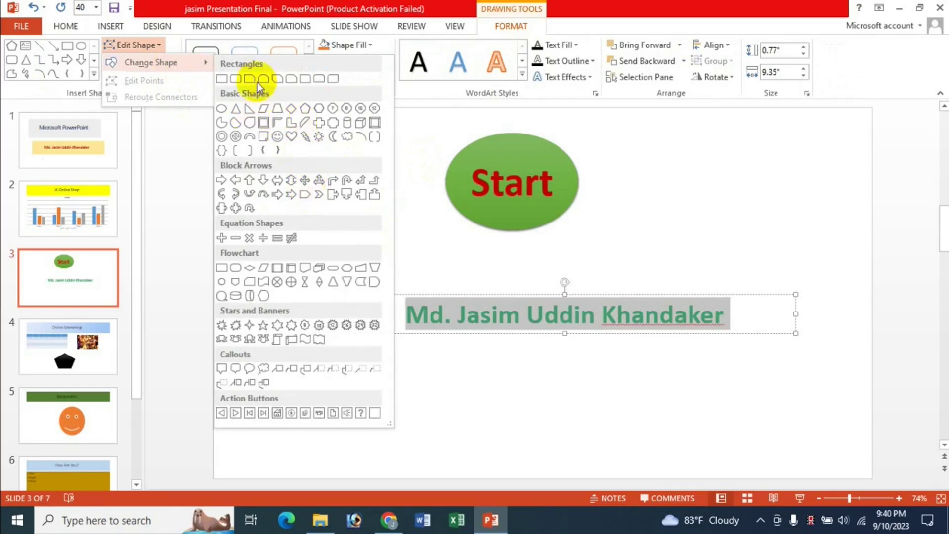
{"action": "left_click", "coordinate": [239, 79]}
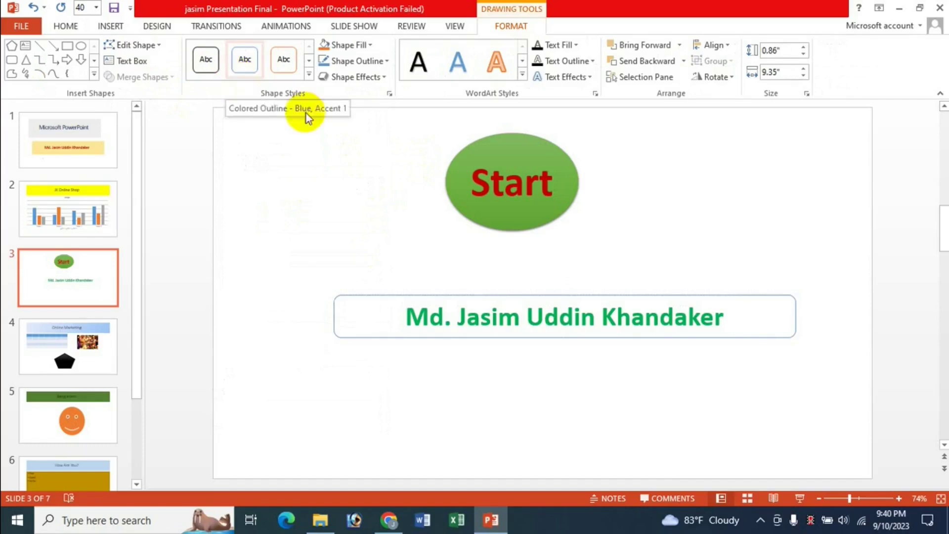
Fill the name box with a light green colour and make its text dark red
{"action": "left_click", "coordinate": [368, 45]}
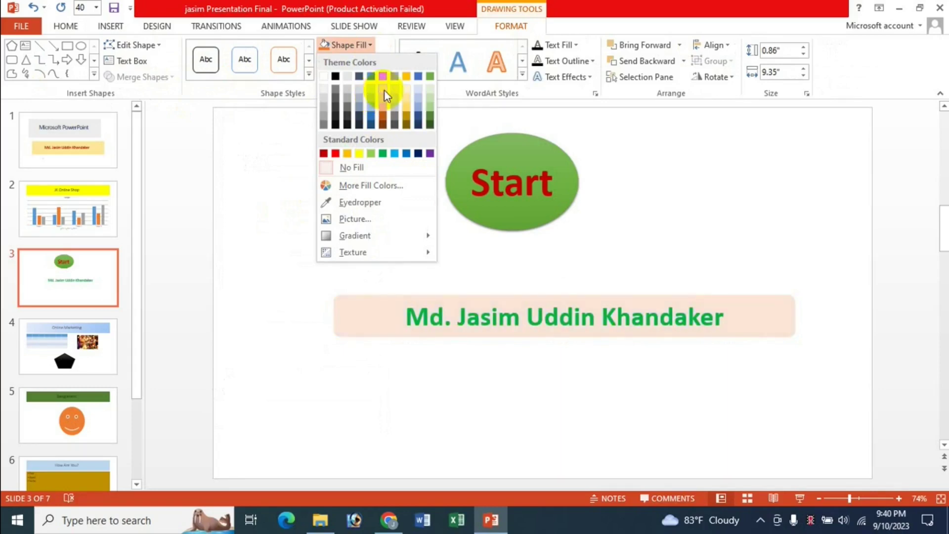
{"action": "left_click", "coordinate": [384, 90]}
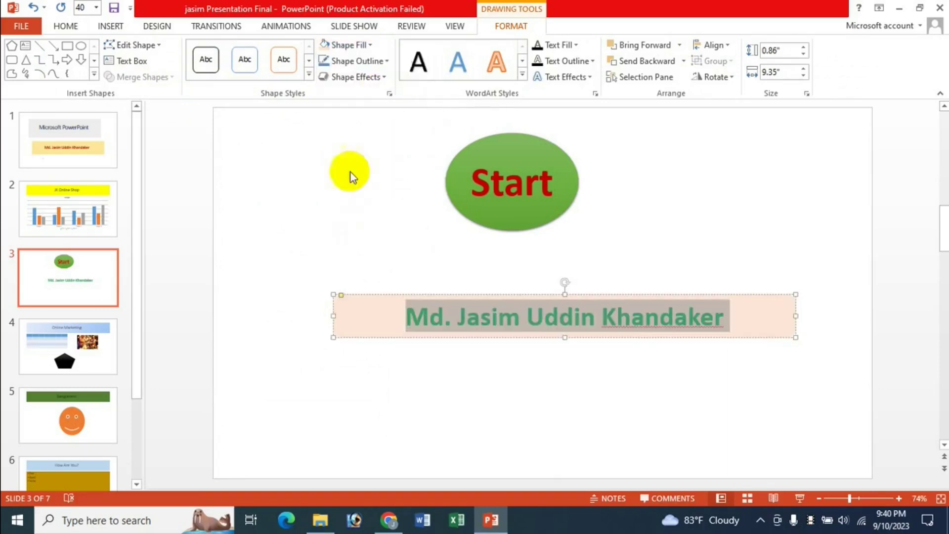
{"action": "left_click", "coordinate": [69, 26]}
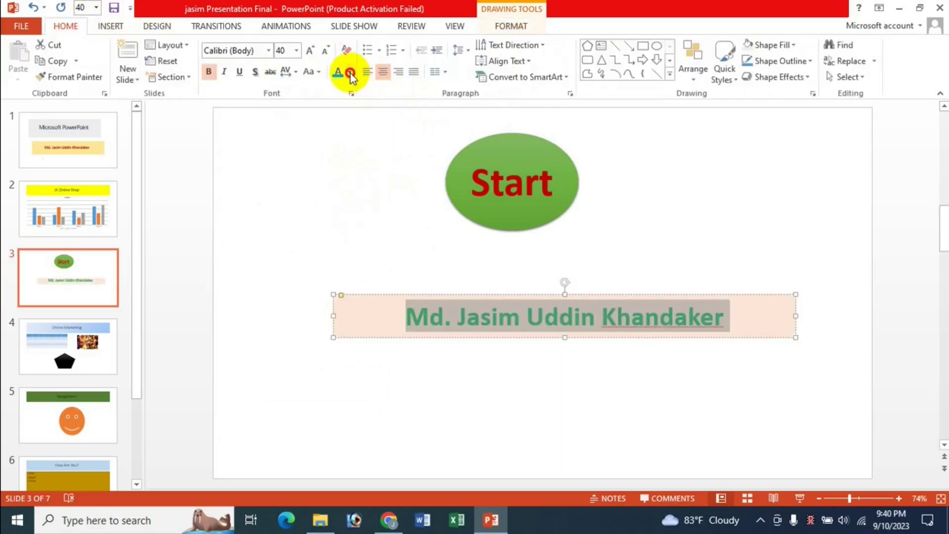
{"action": "left_click", "coordinate": [350, 72]}
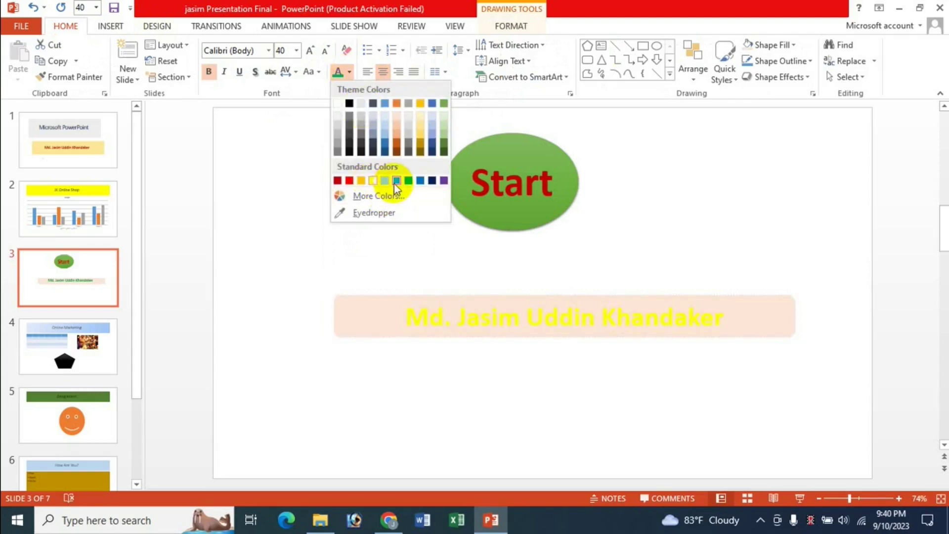
{"action": "left_click", "coordinate": [338, 181]}
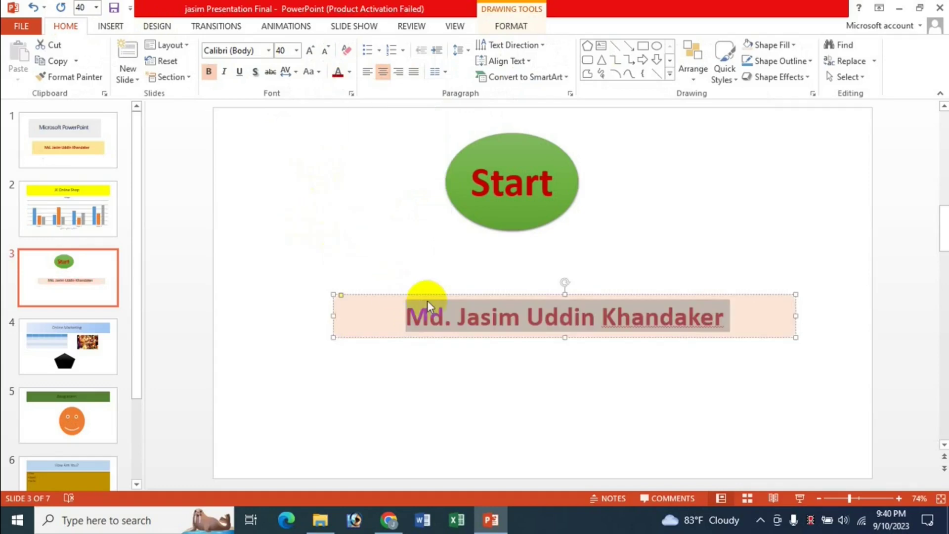
Move the name text box lower on the slide
{"action": "left_click", "coordinate": [512, 25]}
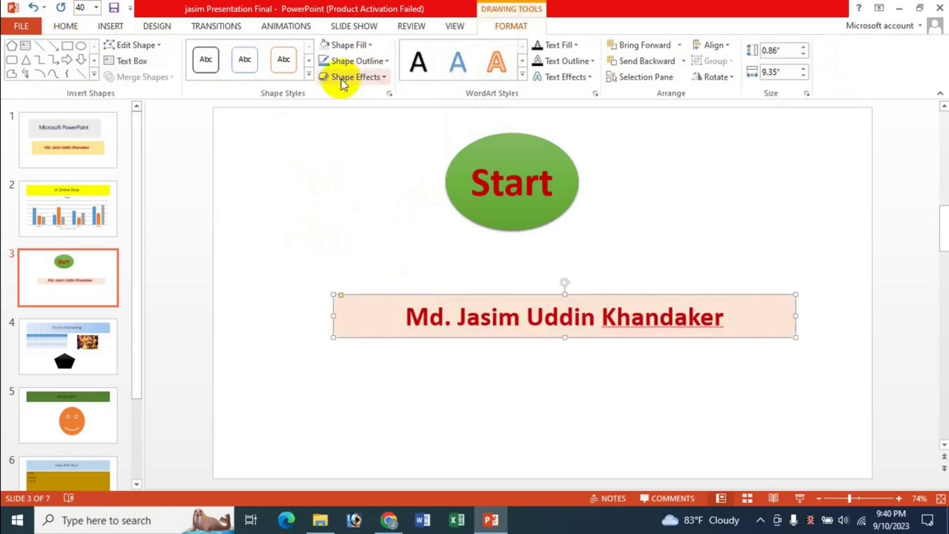
{"action": "left_click", "coordinate": [371, 45]}
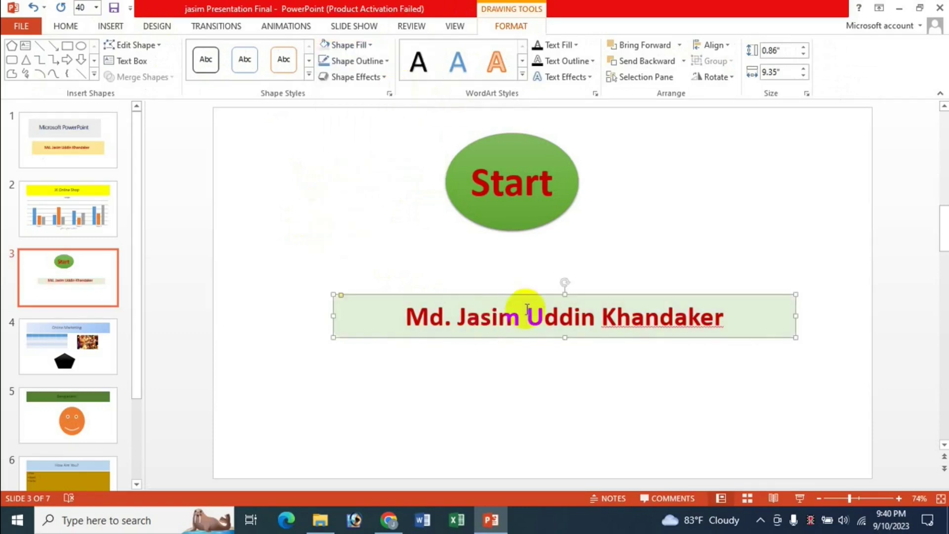
{"action": "mouse_move", "coordinate": [524, 299]}
{"action": "left_mouse_down"}
{"action": "mouse_move", "coordinate": [505, 347]}
{"action": "mouse_move", "coordinate": [514, 371]}
{"action": "left_mouse_up"}
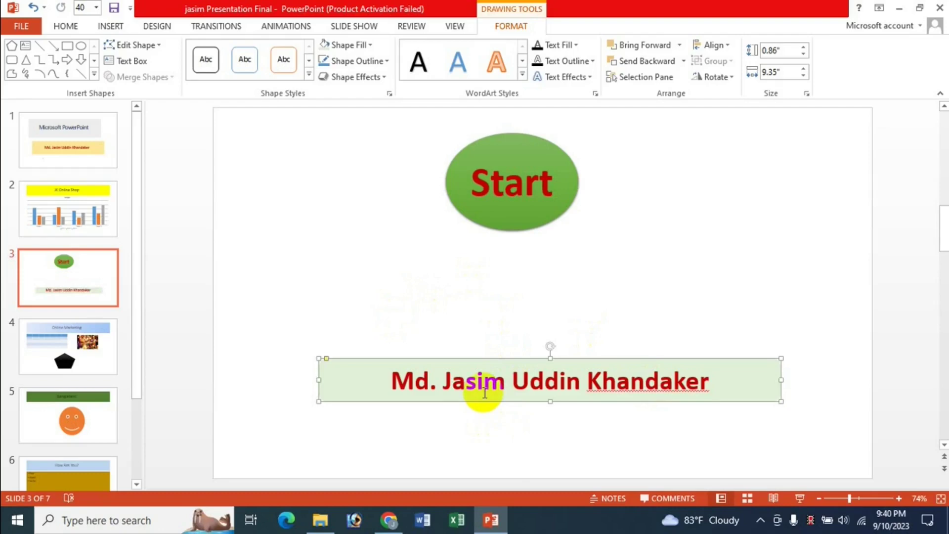
{"action": "left_click", "coordinate": [284, 26]}
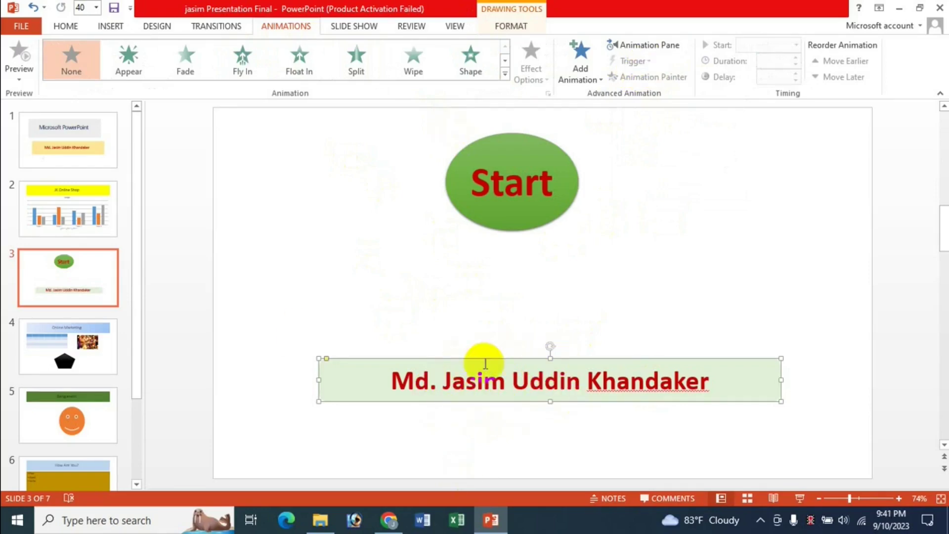
Add a Transparency emphasis animation to the name box
{"action": "left_click_drag", "start_coordinate": [485, 364], "coordinate": [501, 378]}
{"action": "key", "text": "Escape"}
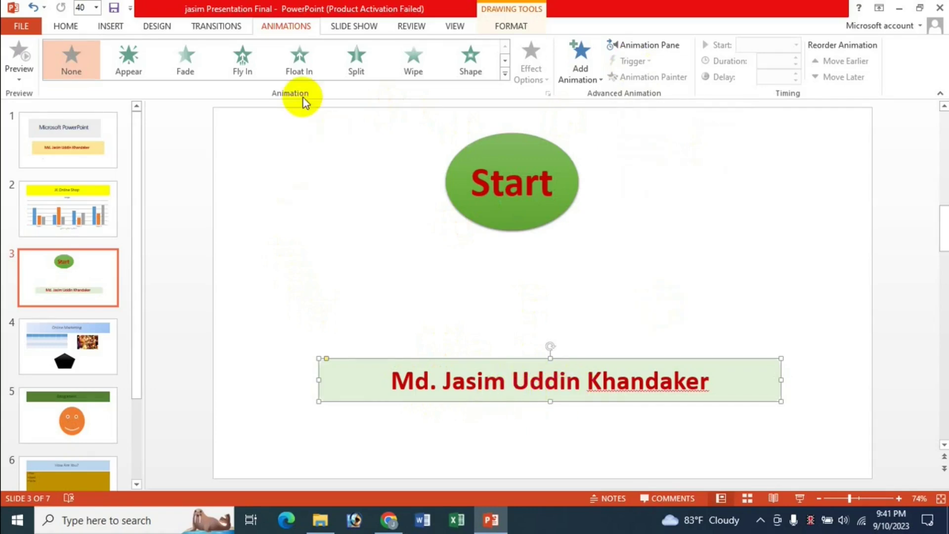
{"action": "left_click", "coordinate": [597, 79]}
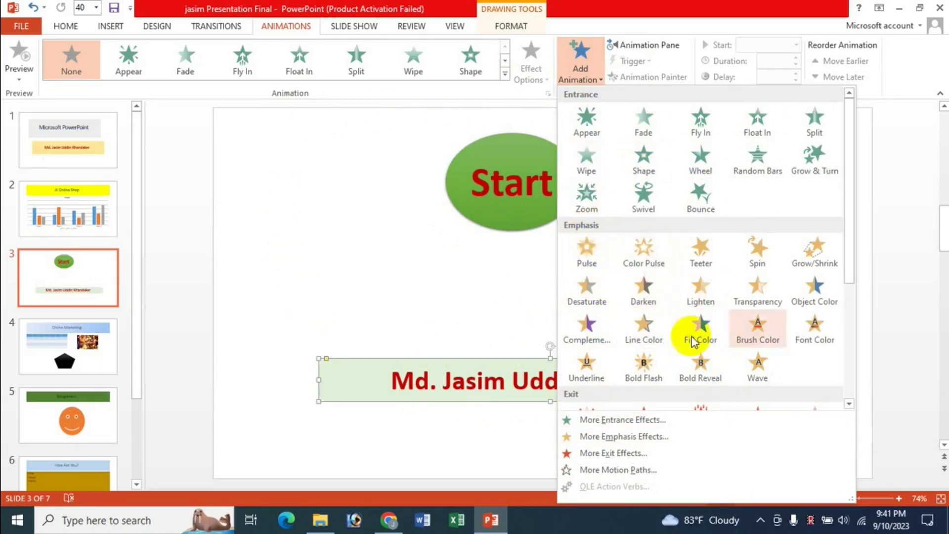
{"action": "left_click", "coordinate": [749, 297]}
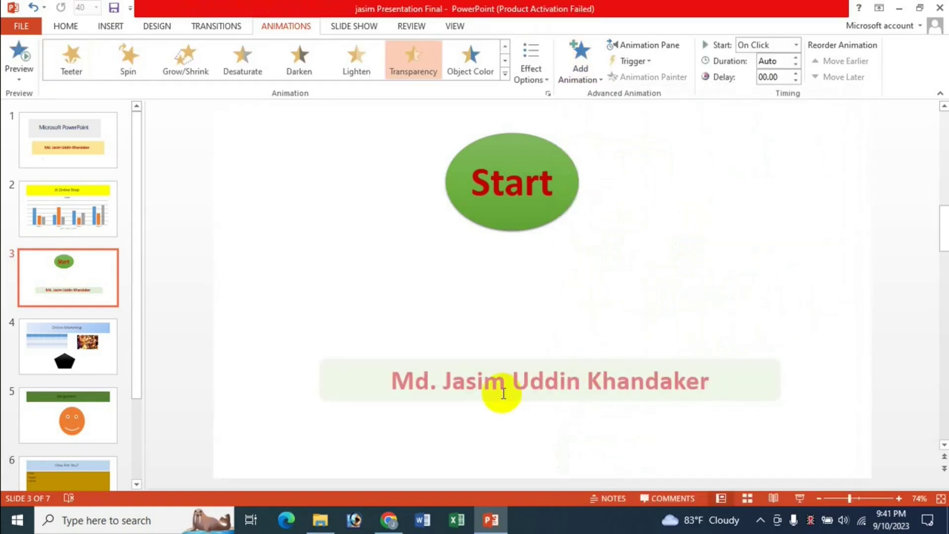
Add a Fly In entrance to the name box coming from the top-right
{"action": "left_click", "coordinate": [602, 78]}
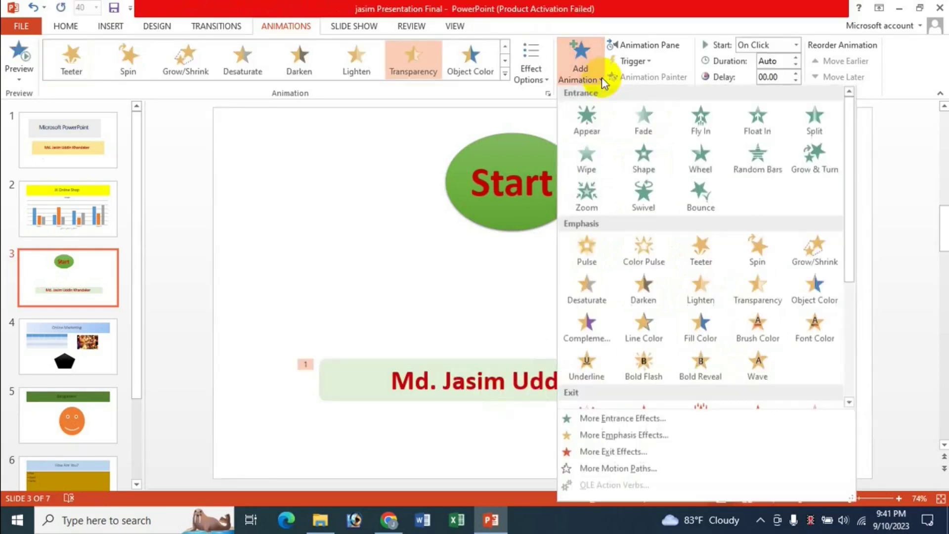
{"action": "left_click", "coordinate": [698, 133]}
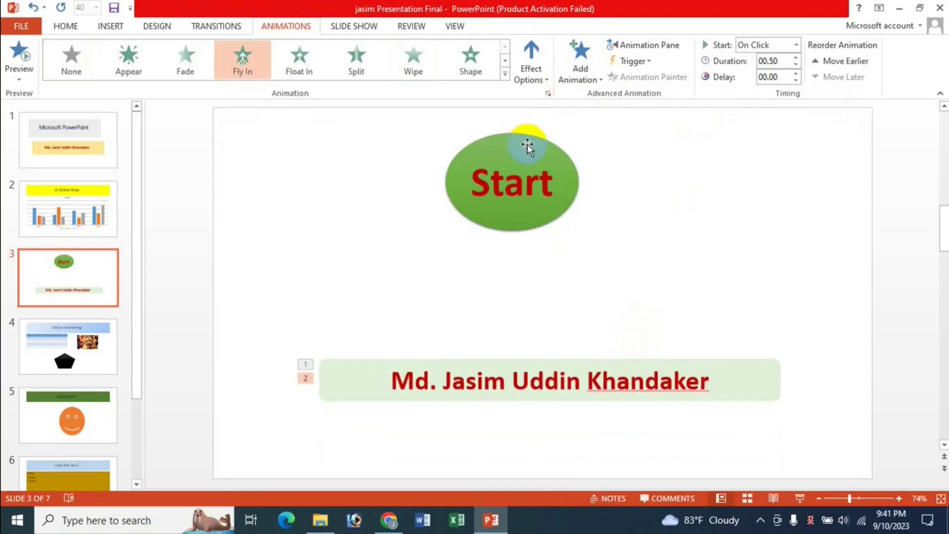
{"action": "left_click", "coordinate": [541, 66]}
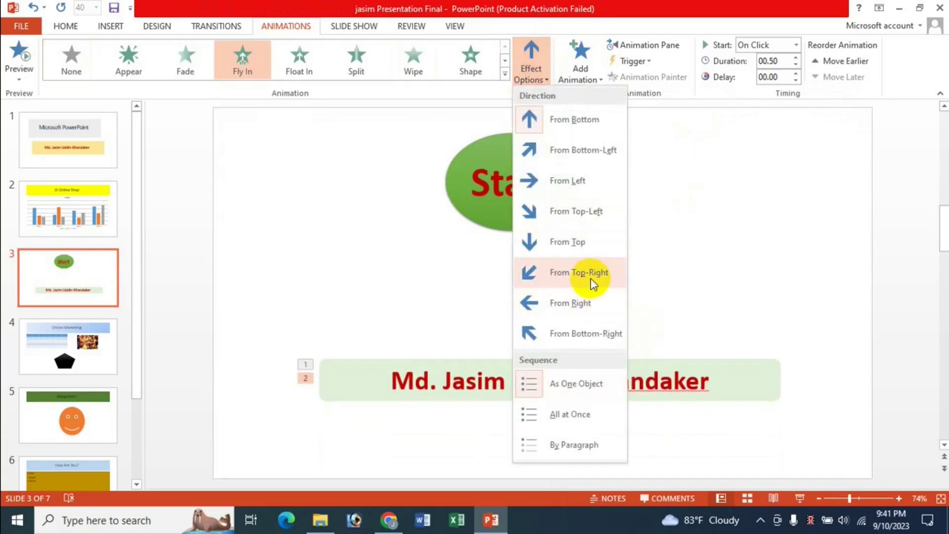
{"action": "left_click", "coordinate": [605, 275]}
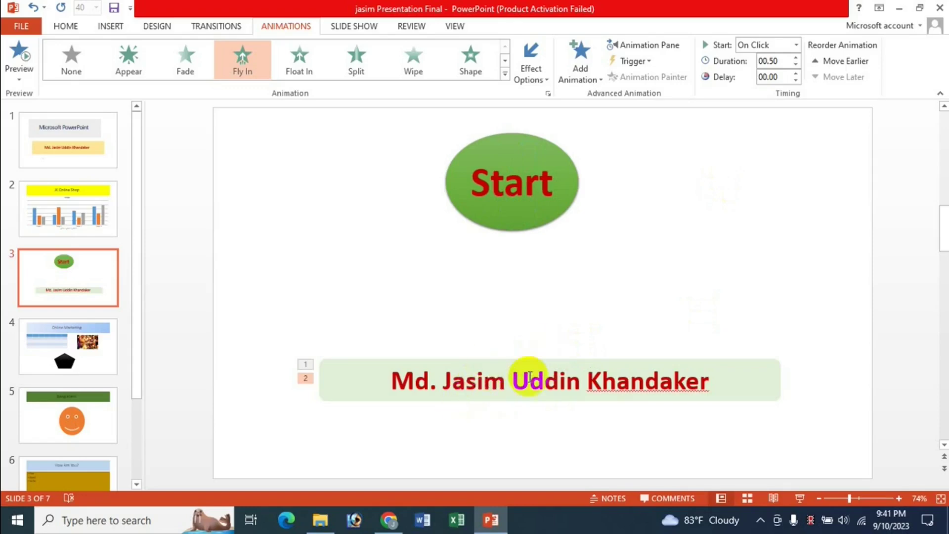
{"action": "left_click", "coordinate": [469, 381]}
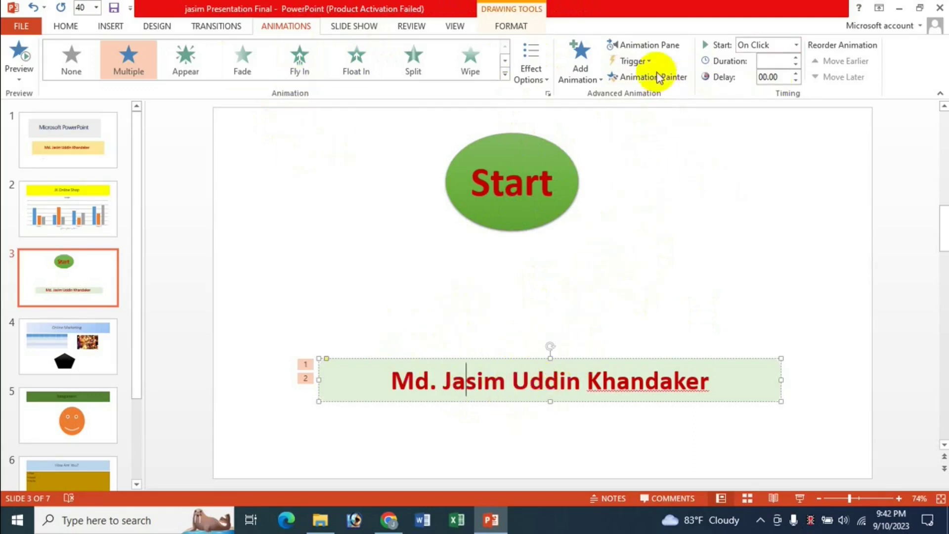
Set the name box animations to trigger On Click of Oval 1, the Start oval
{"action": "left_click", "coordinate": [651, 61]}
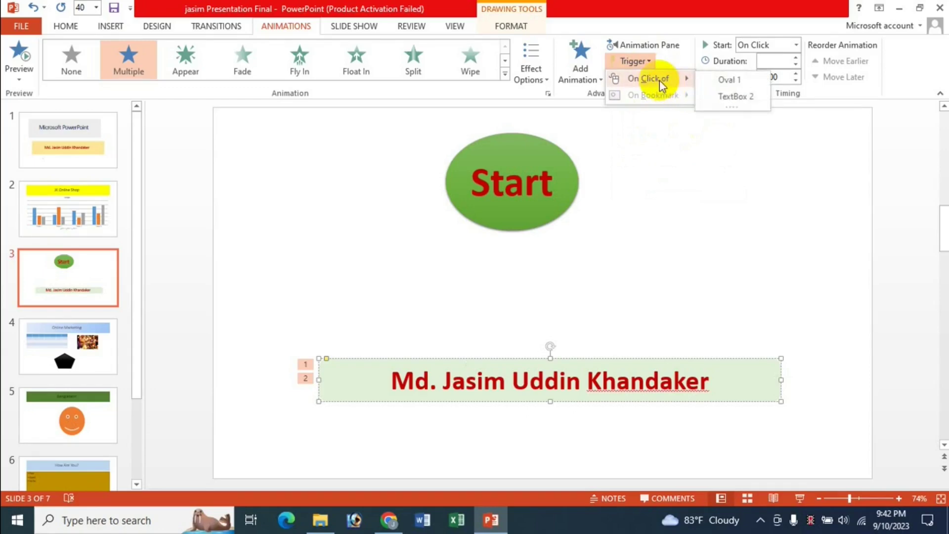
{"action": "mouse_move", "coordinate": [649, 79]}
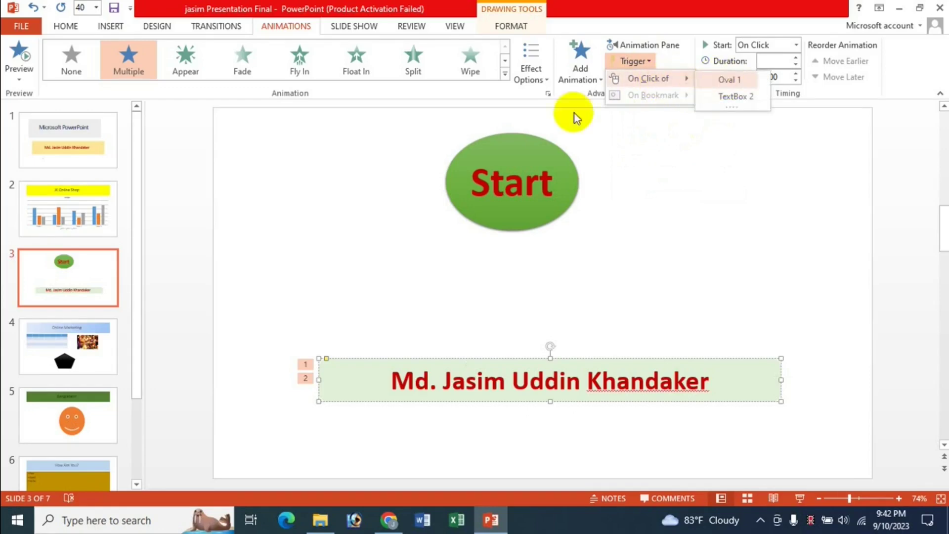
{"action": "left_click", "coordinate": [545, 194]}
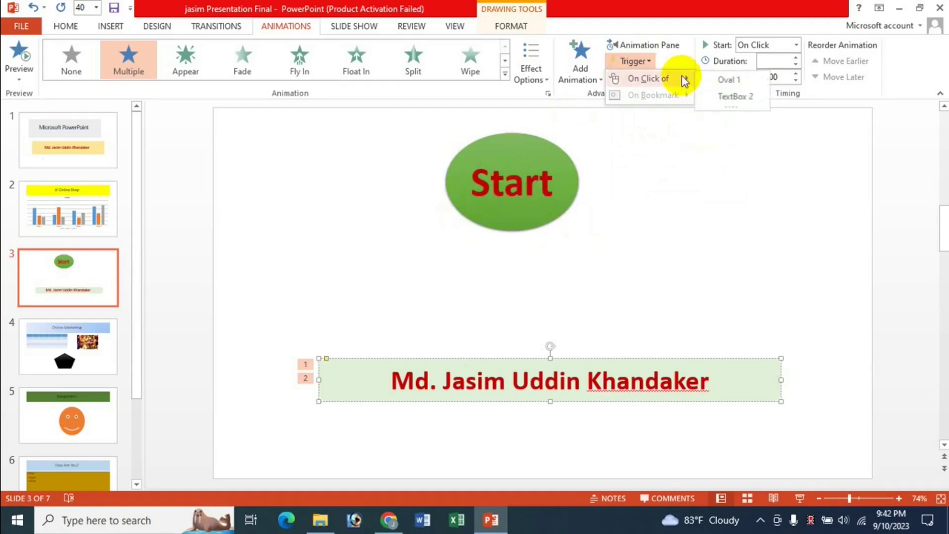
{"action": "left_click", "coordinate": [730, 80]}
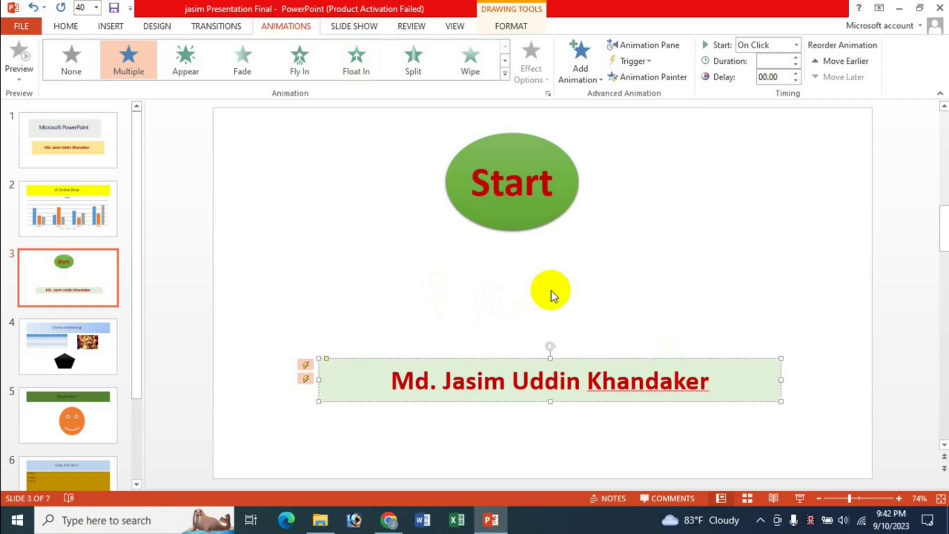
{"action": "left_click", "coordinate": [801, 499]}
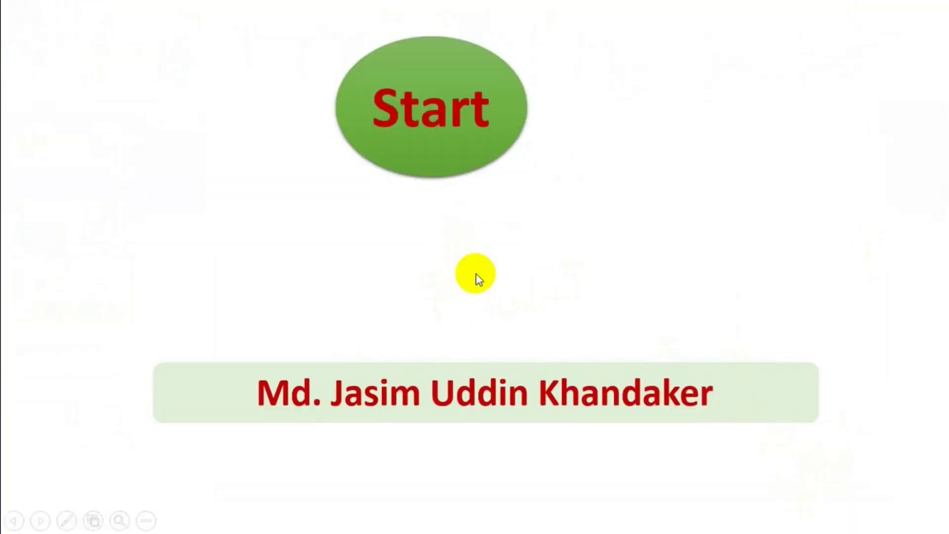
{"action": "left_click", "coordinate": [409, 115]}
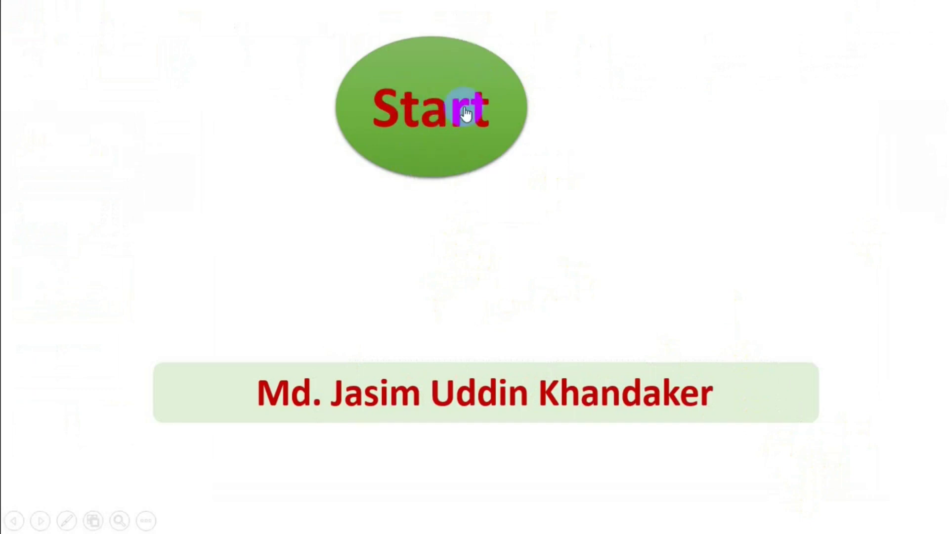
{"action": "left_click", "coordinate": [434, 119]}
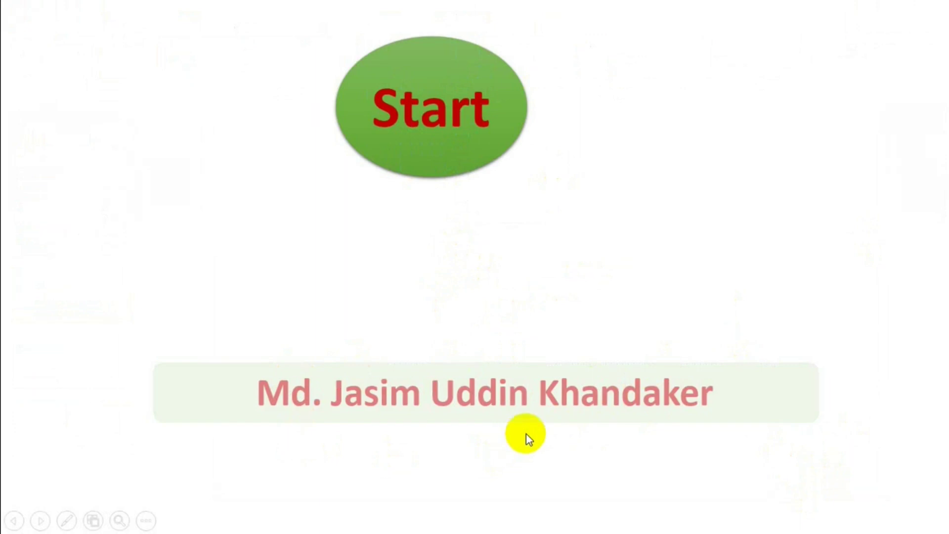
{"action": "left_click", "coordinate": [430, 117]}
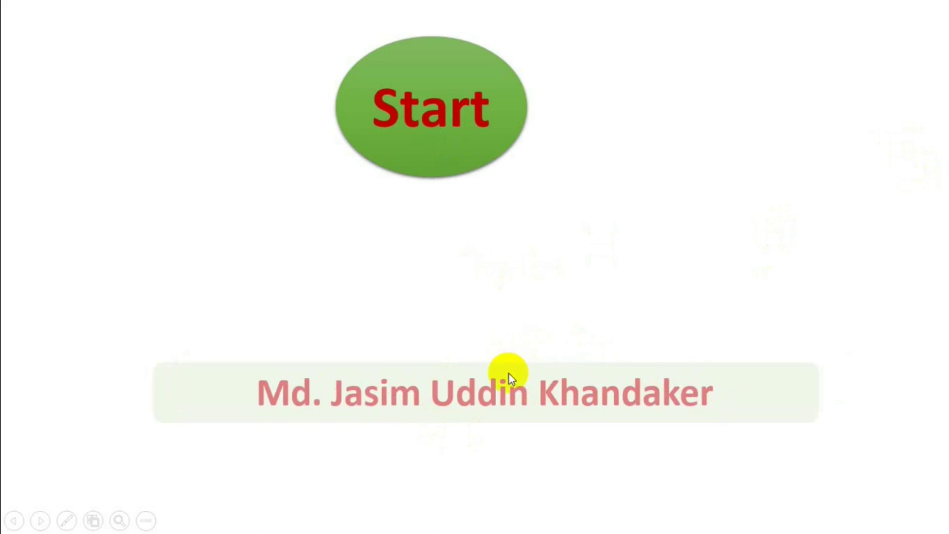
{"action": "key", "text": "Escape"}
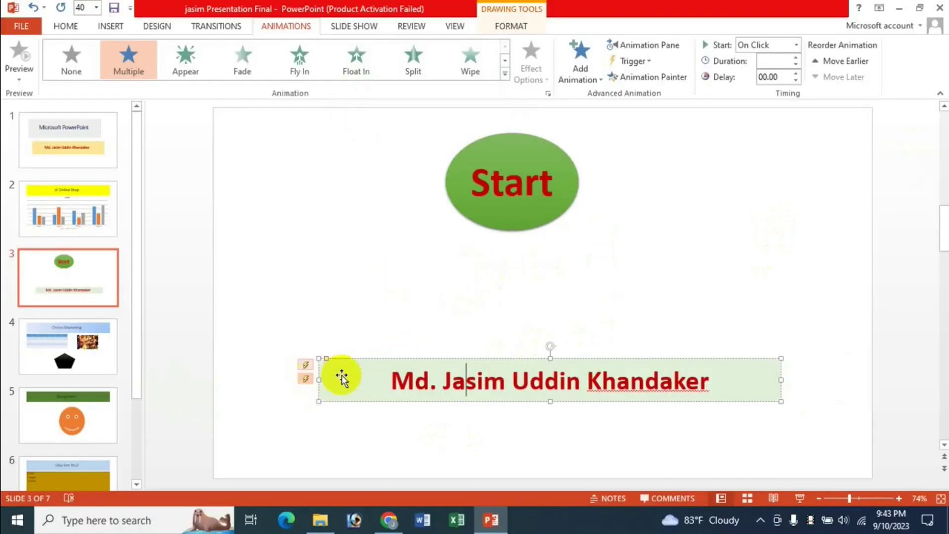
Test the slide show from this slide by clicking Start, then exit
{"action": "left_click", "coordinate": [540, 319]}
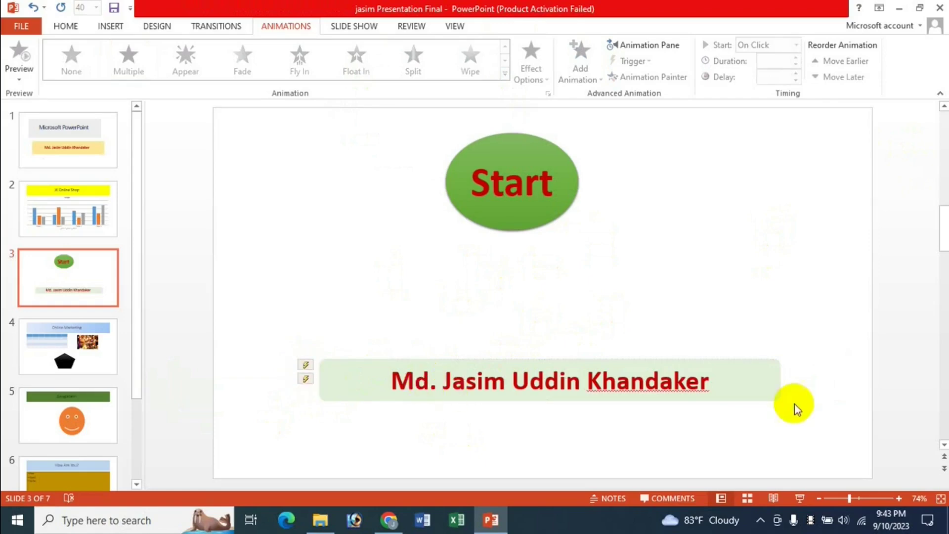
{"action": "left_click", "coordinate": [800, 498]}
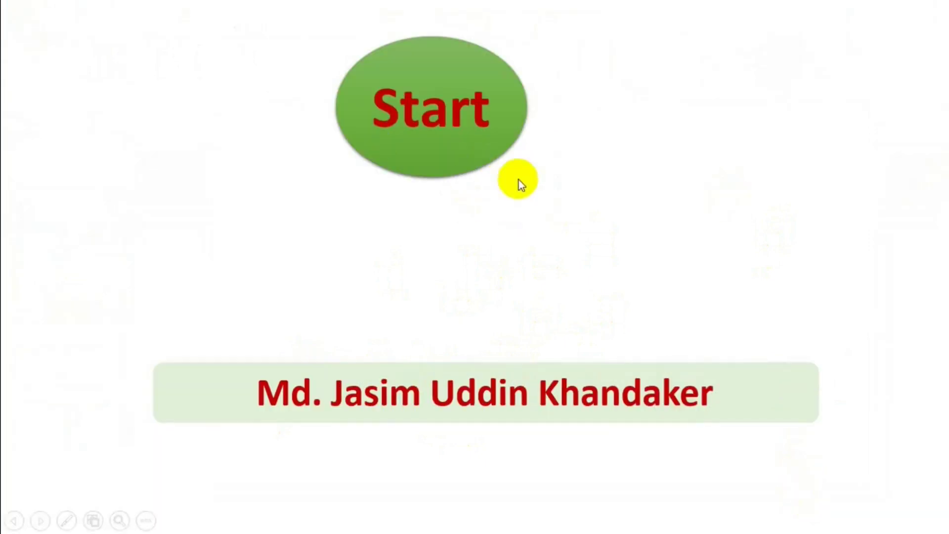
{"action": "left_click", "coordinate": [449, 118]}
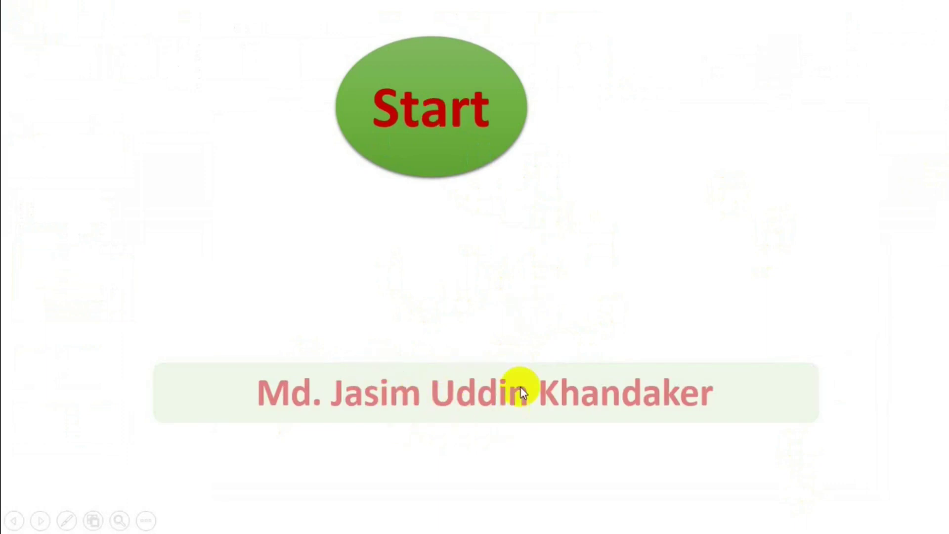
{"action": "left_click", "coordinate": [445, 151]}
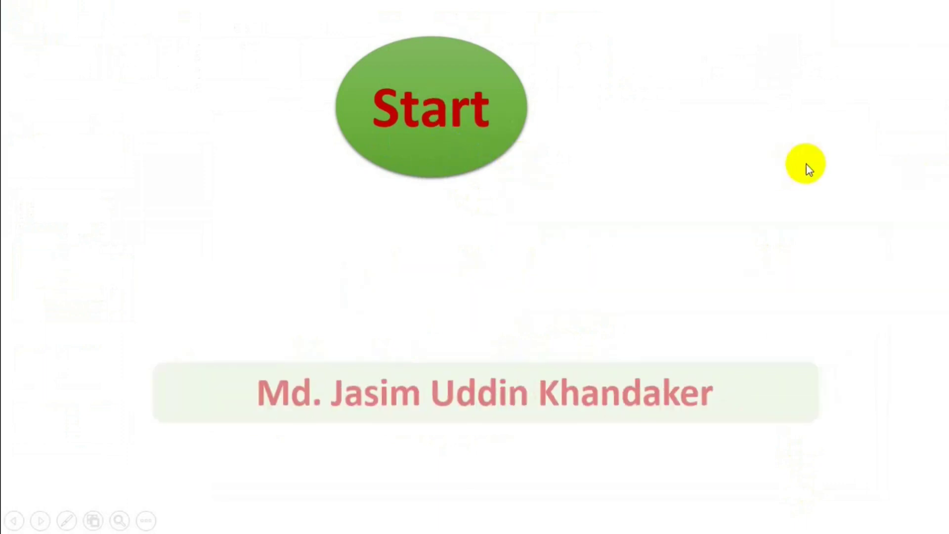
{"action": "key", "text": "Escape"}
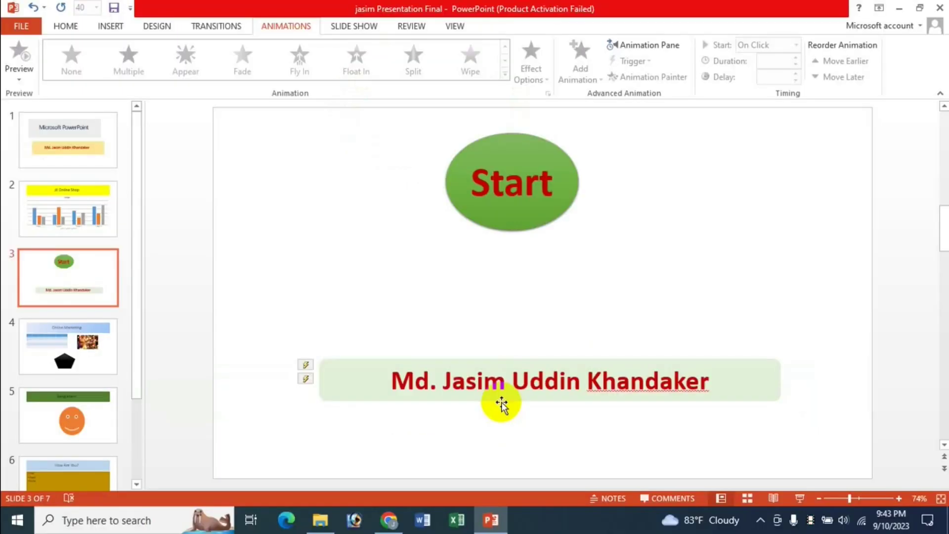
Select the name box's Transparency emphasis and set it to None
{"action": "left_click", "coordinate": [306, 366]}
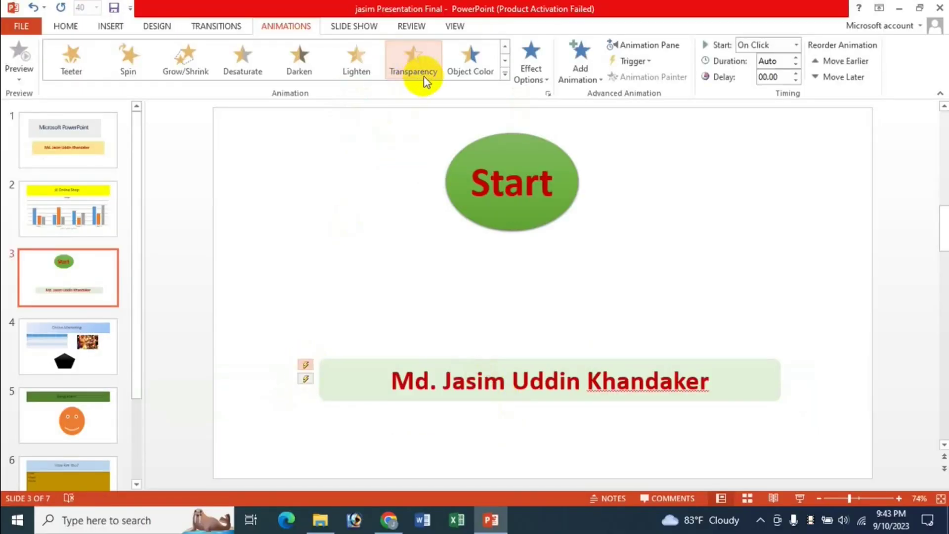
{"action": "left_click", "coordinate": [305, 379]}
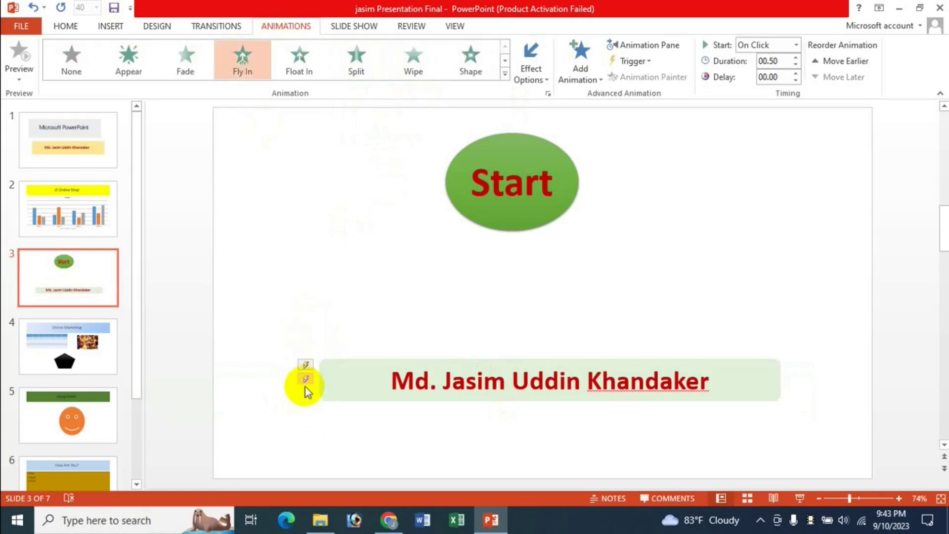
{"action": "left_click", "coordinate": [306, 365]}
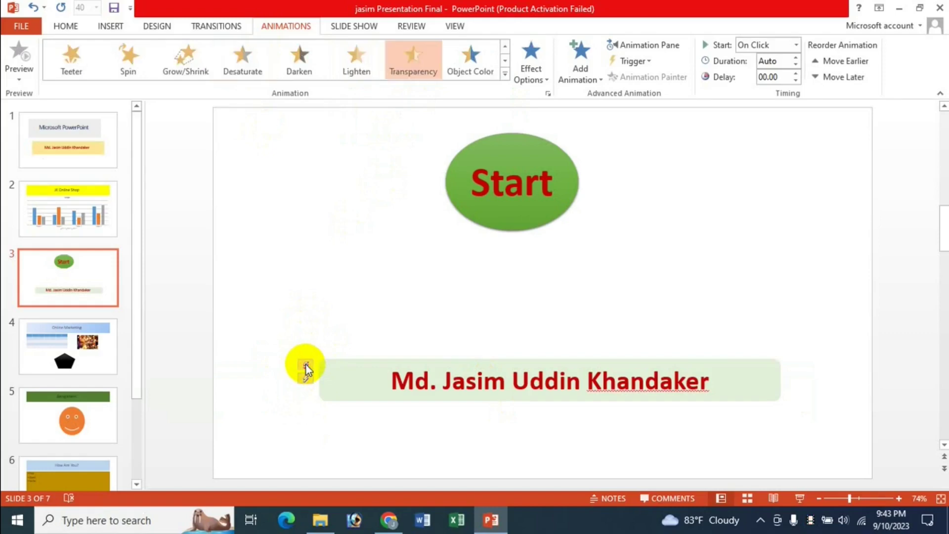
{"action": "left_click", "coordinate": [505, 74]}
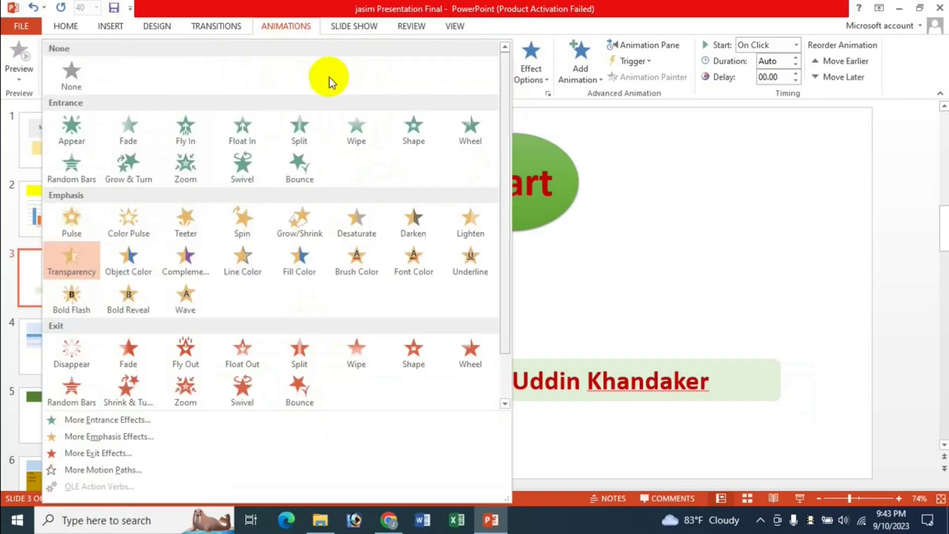
{"action": "left_click", "coordinate": [77, 83]}
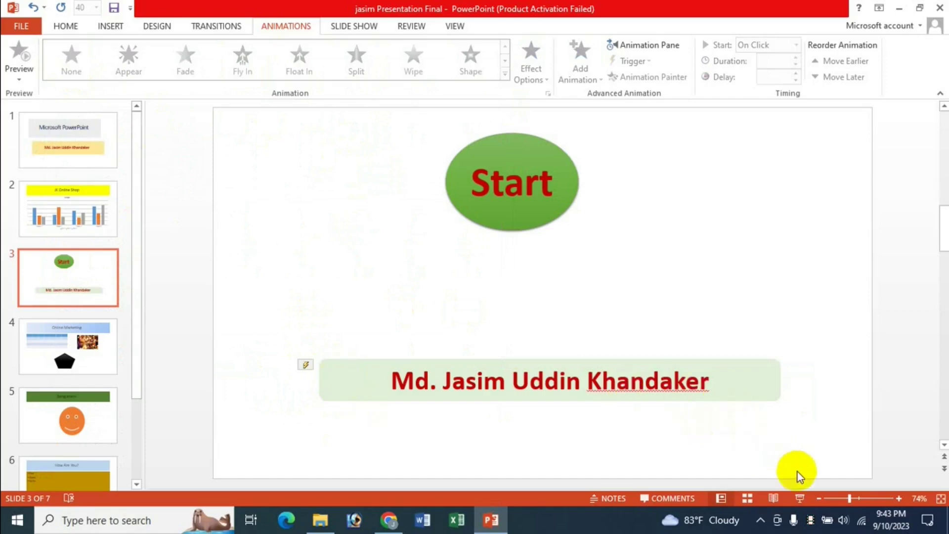
Run the show from slide 3 and click Start to check the name banner appears
{"action": "left_click", "coordinate": [800, 498]}
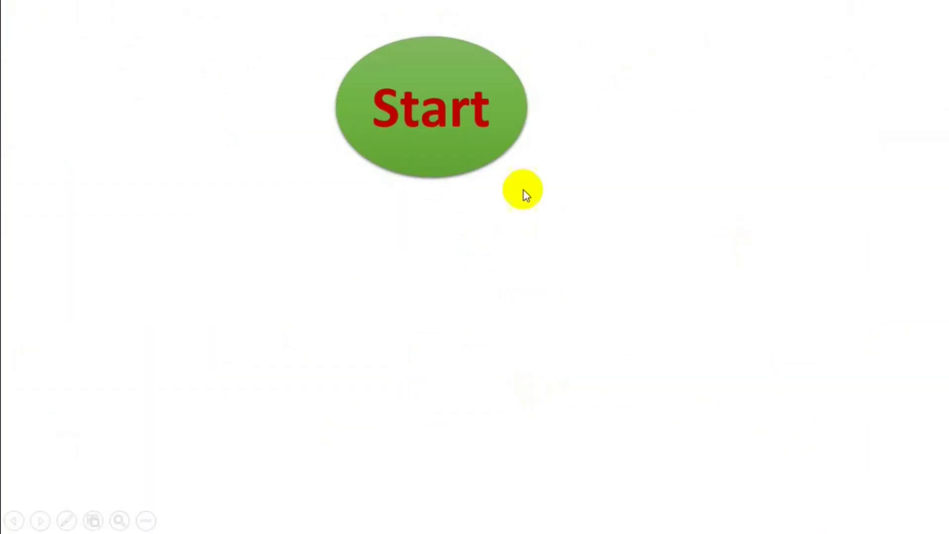
{"action": "left_click", "coordinate": [435, 118]}
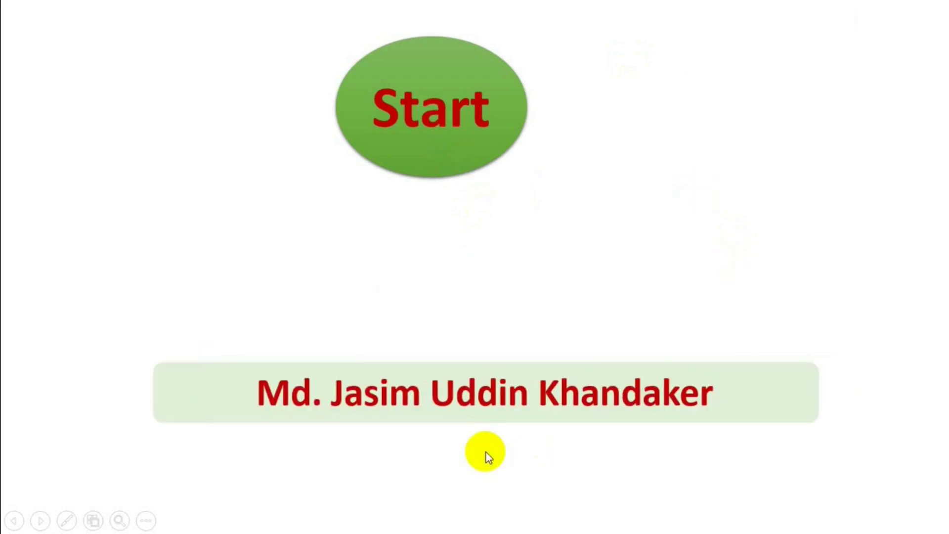
{"action": "key", "text": "Escape"}
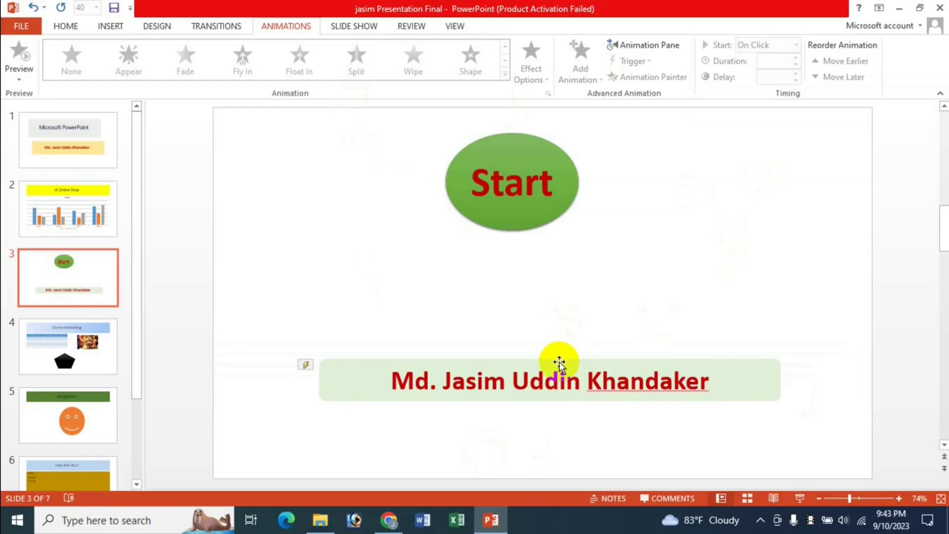
Replay the slide show from the beginning with F5, then return to slide 3
{"action": "key", "text": "F5"}
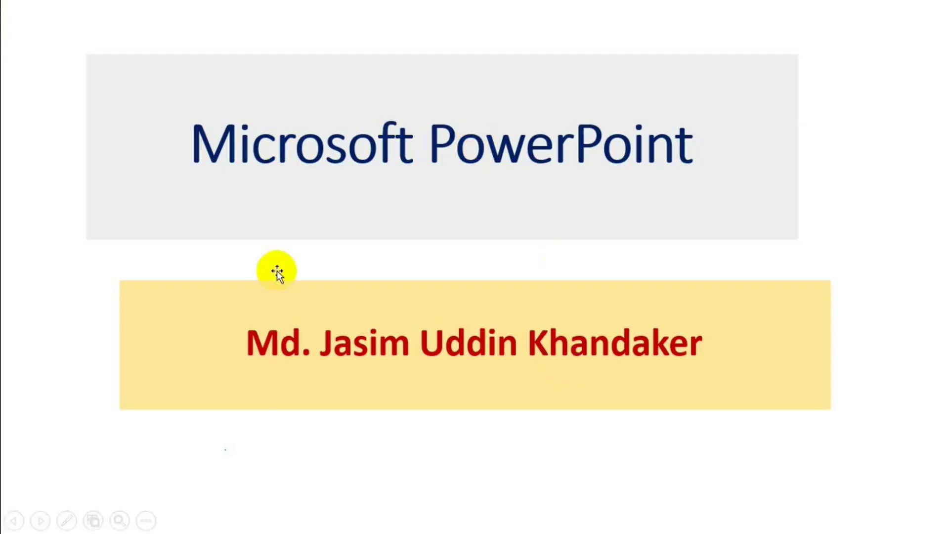
{"action": "key", "text": "Escape"}
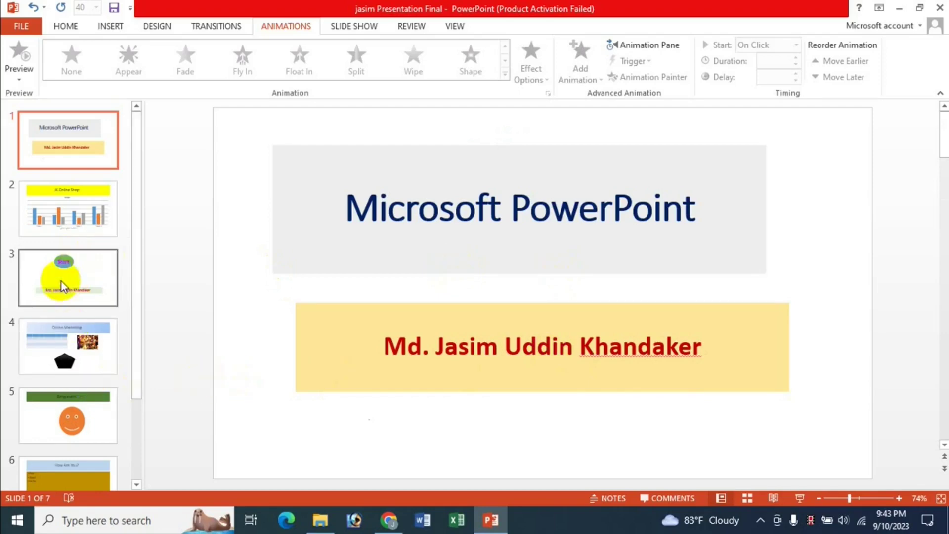
{"action": "left_click", "coordinate": [85, 287]}
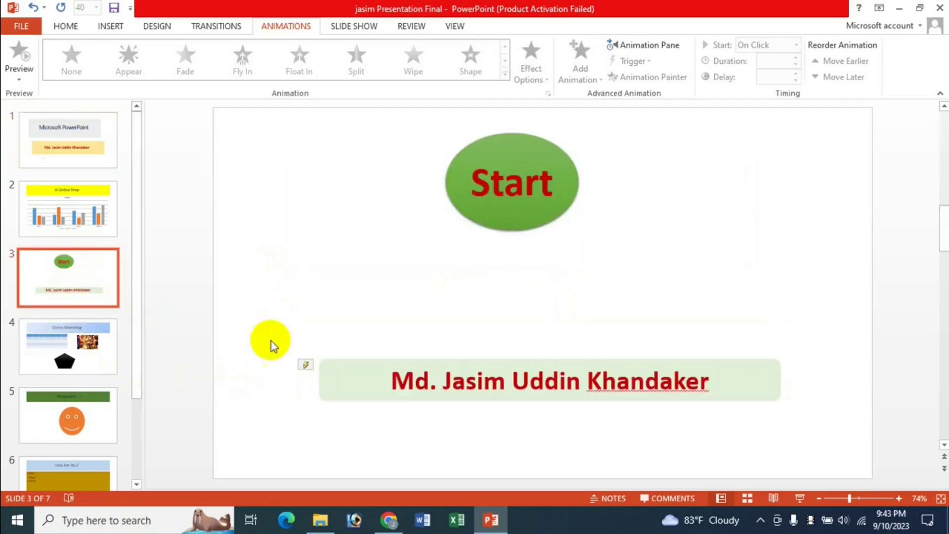
{"action": "left_click", "coordinate": [356, 26]}
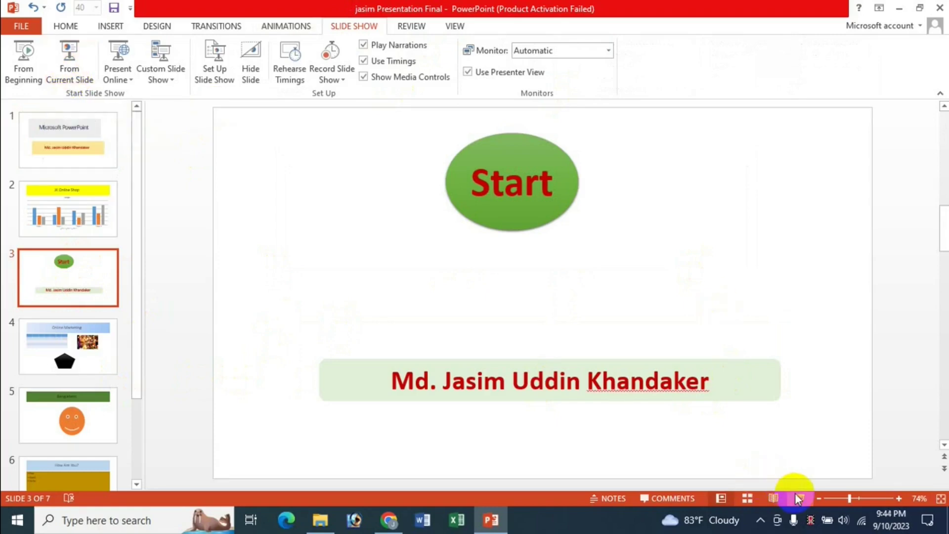
{"action": "left_click", "coordinate": [69, 61]}
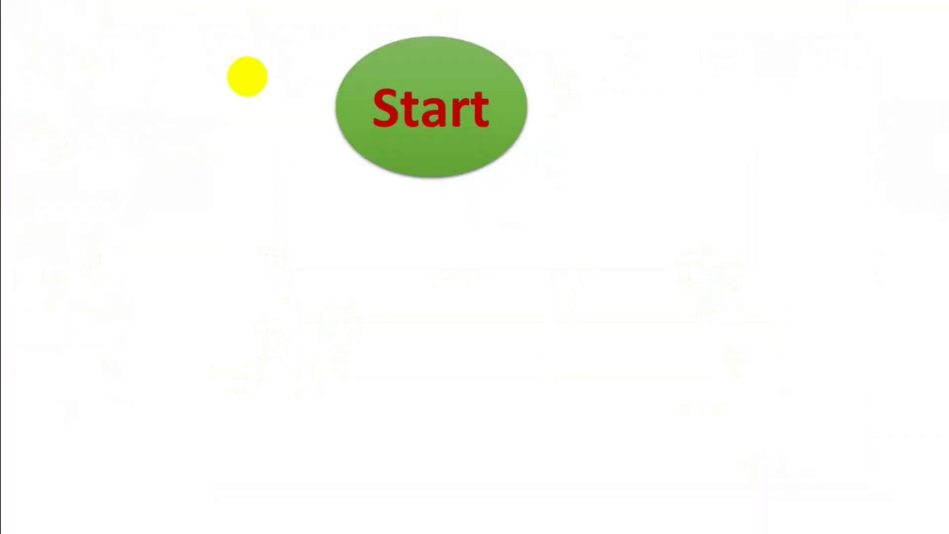
{"action": "left_click", "coordinate": [440, 122]}
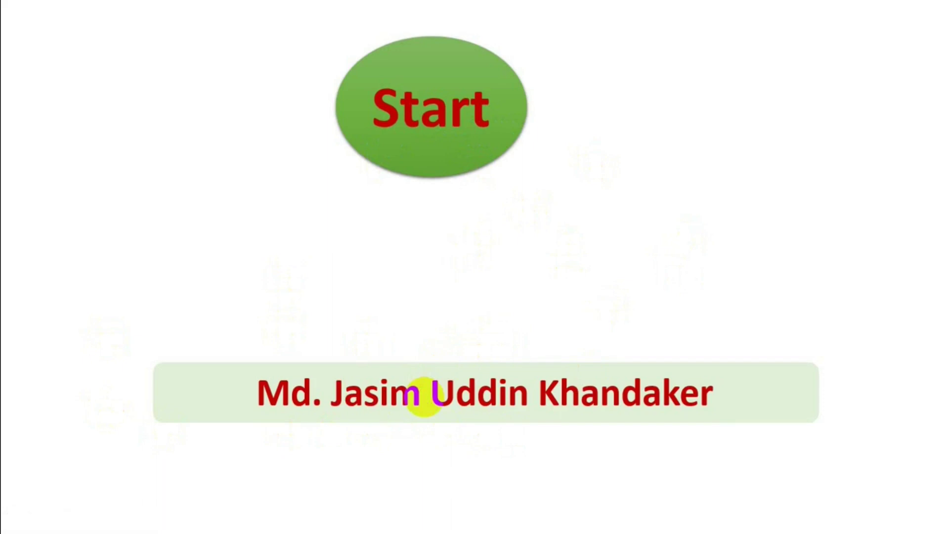
{"action": "key", "text": "Escape"}
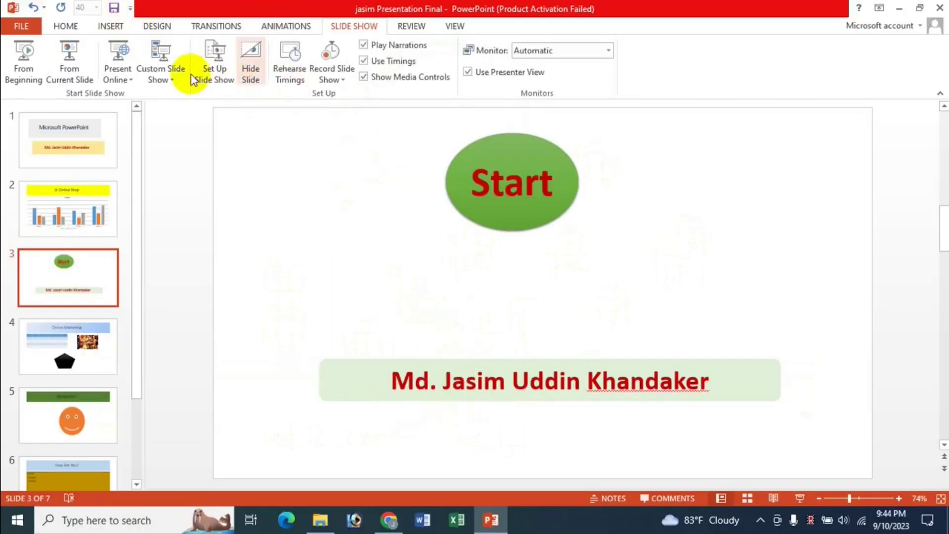
Insert a white cat photo found through an Online Pictures search for cat
{"action": "left_click", "coordinate": [110, 25]}
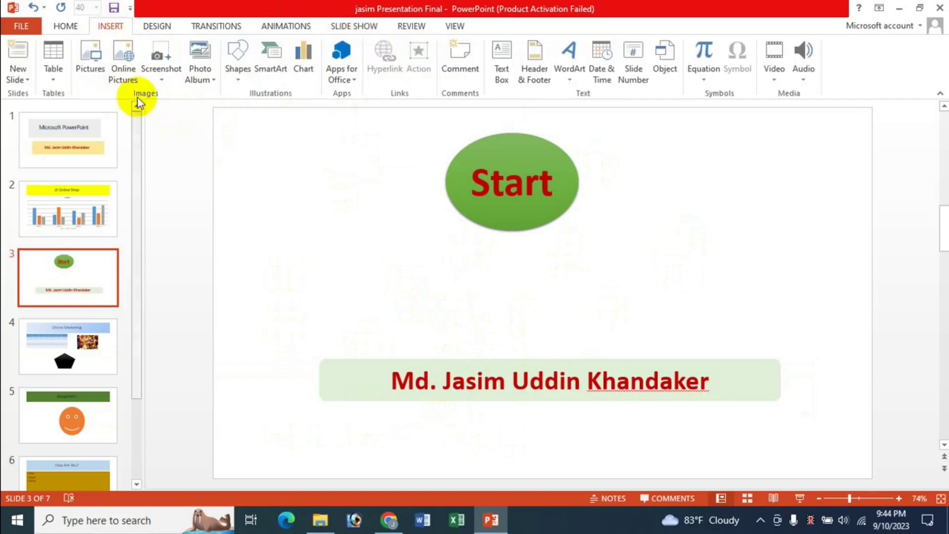
{"action": "left_click", "coordinate": [124, 69]}
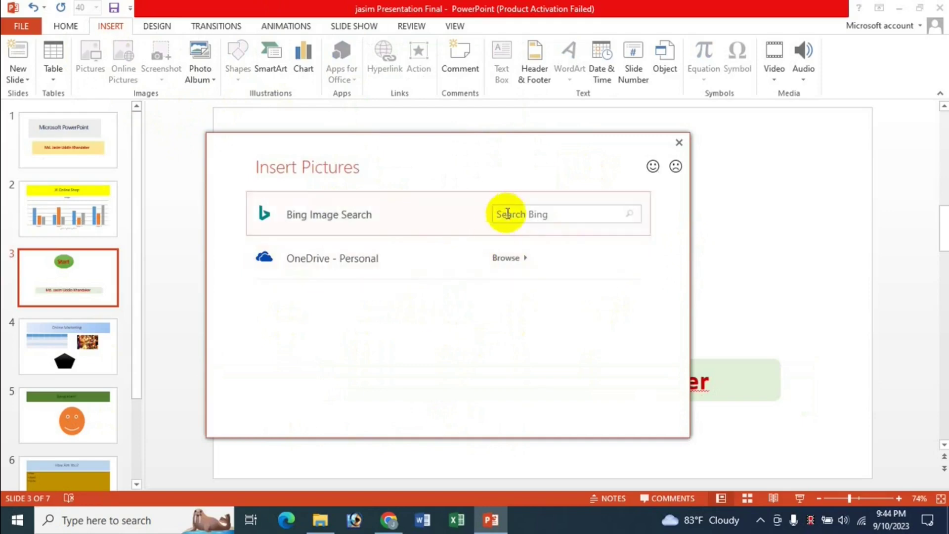
{"action": "left_click", "coordinate": [512, 214]}
{"action": "type", "text": "cat"}
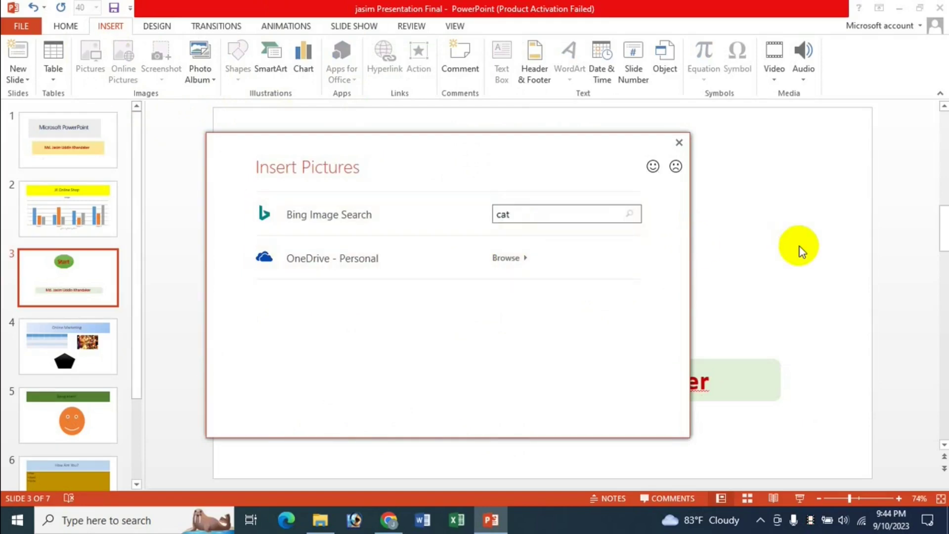
{"action": "key", "text": "Return"}
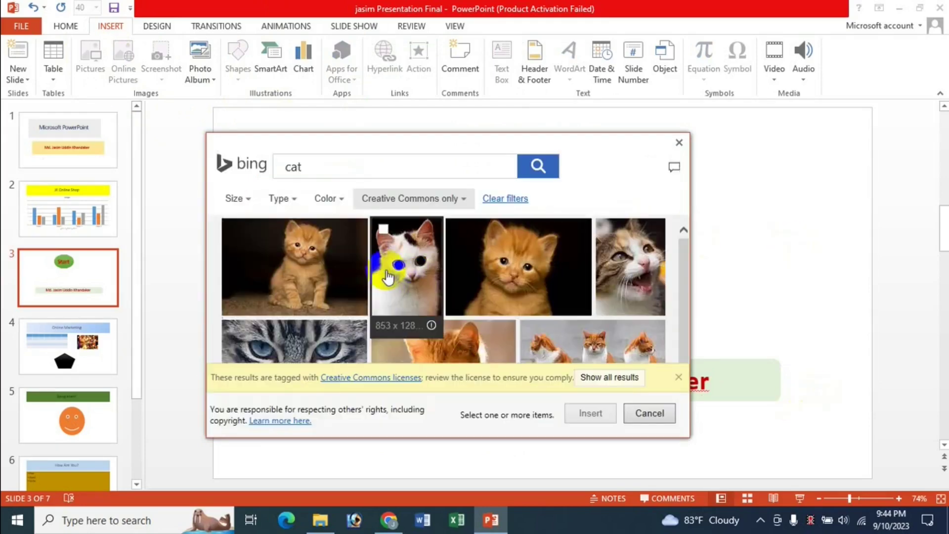
{"action": "left_click", "coordinate": [391, 237]}
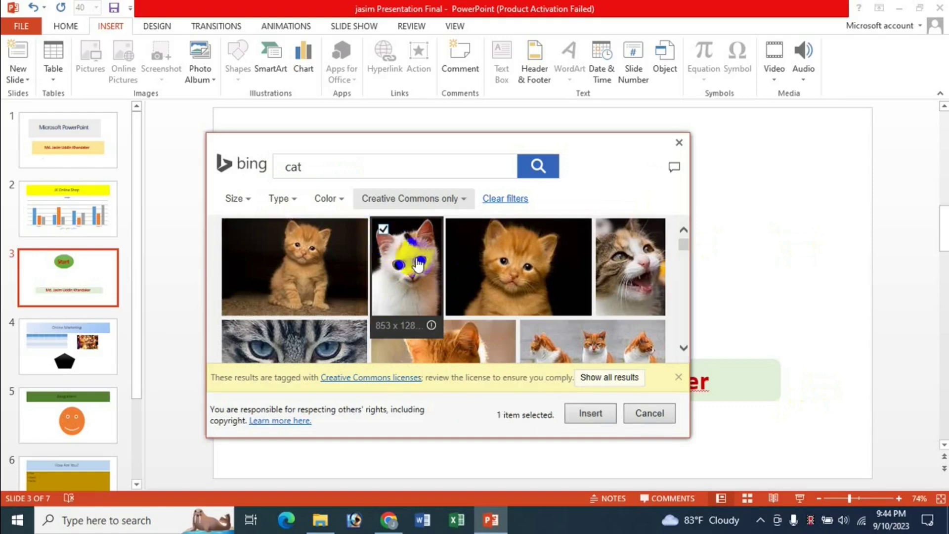
{"action": "left_click", "coordinate": [592, 418]}
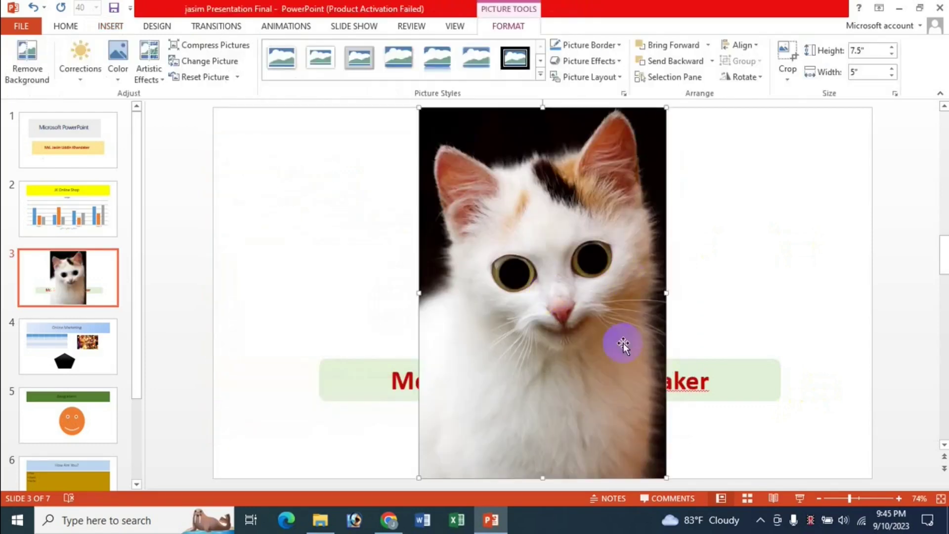
Shrink the cat picture to 4.36 by 2.9 inches and move it right of the oval
{"action": "left_click_drag", "start_coordinate": [666, 478], "coordinate": [563, 325]}
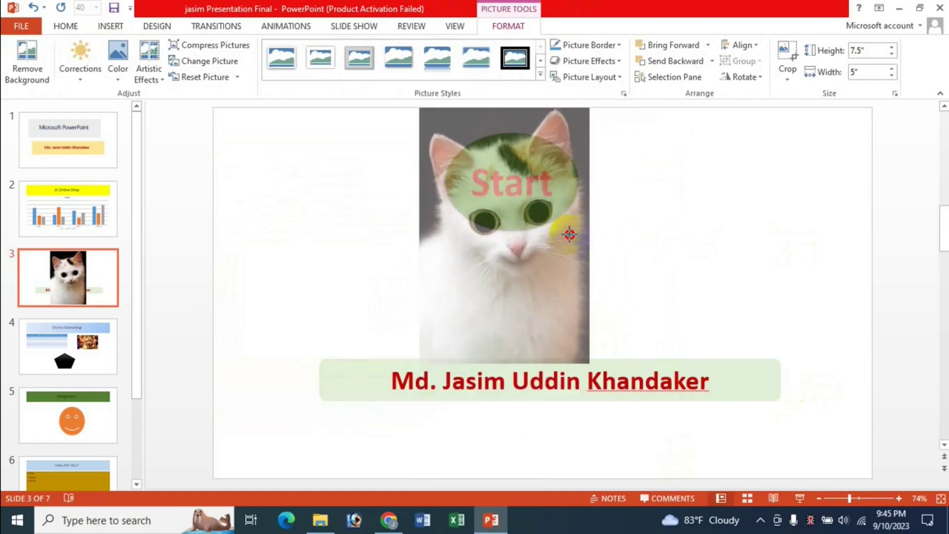
{"action": "left_click_drag", "start_coordinate": [537, 259], "coordinate": [748, 253]}
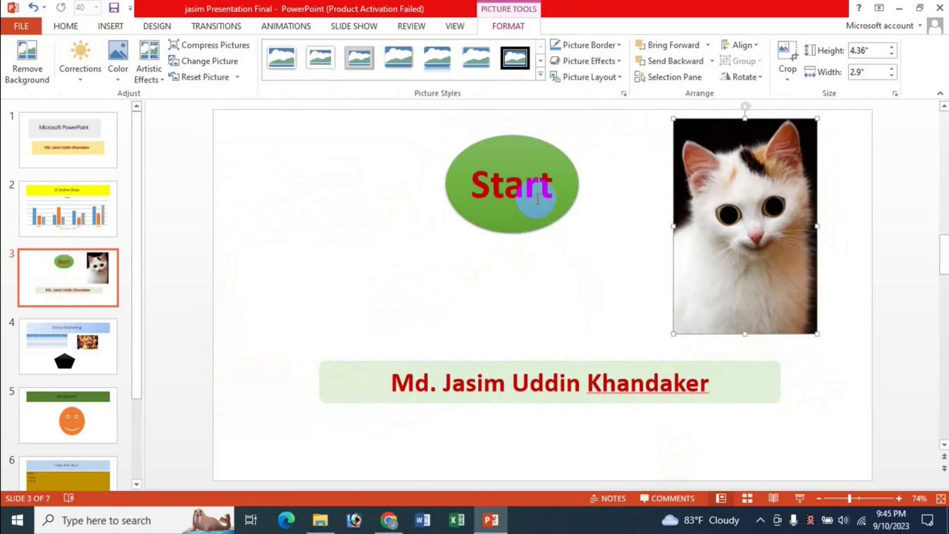
{"action": "left_click", "coordinate": [754, 244]}
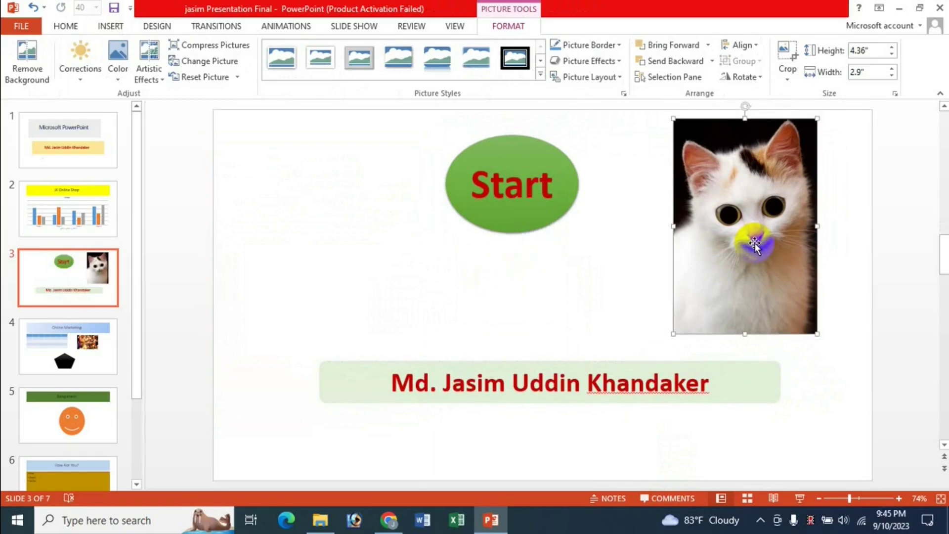
{"action": "left_click", "coordinate": [514, 383]}
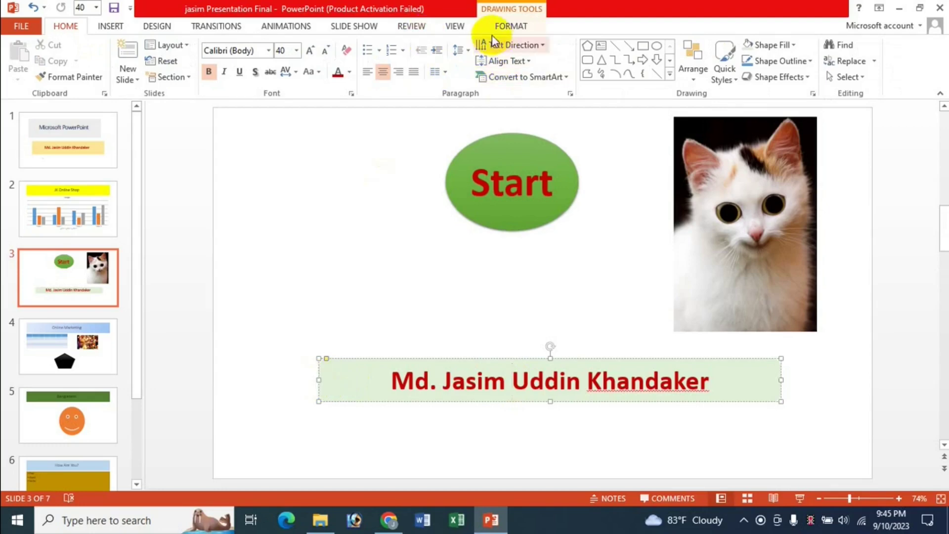
Clear the name box's animation and give the cat picture a Fly In entrance
{"action": "left_click", "coordinate": [299, 30]}
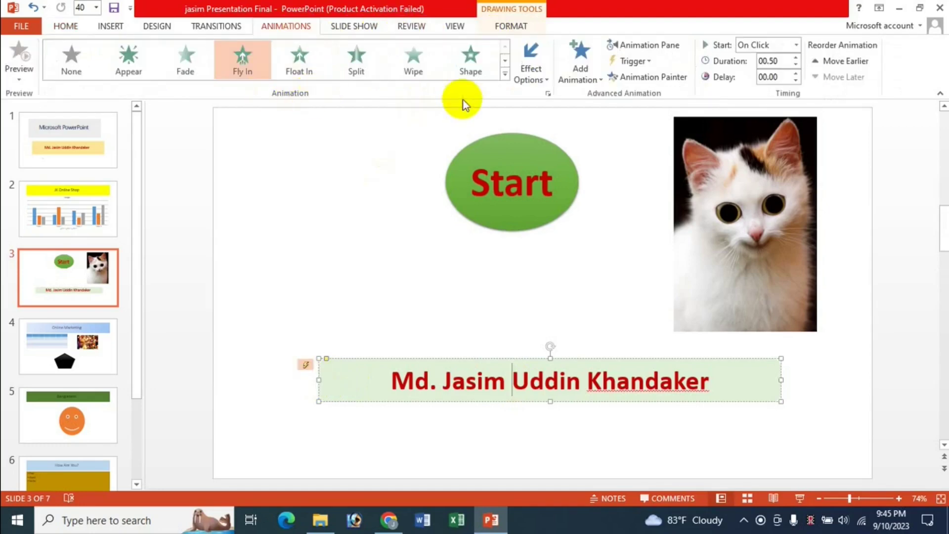
{"action": "left_click", "coordinate": [505, 74]}
{"action": "left_click", "coordinate": [71, 74]}
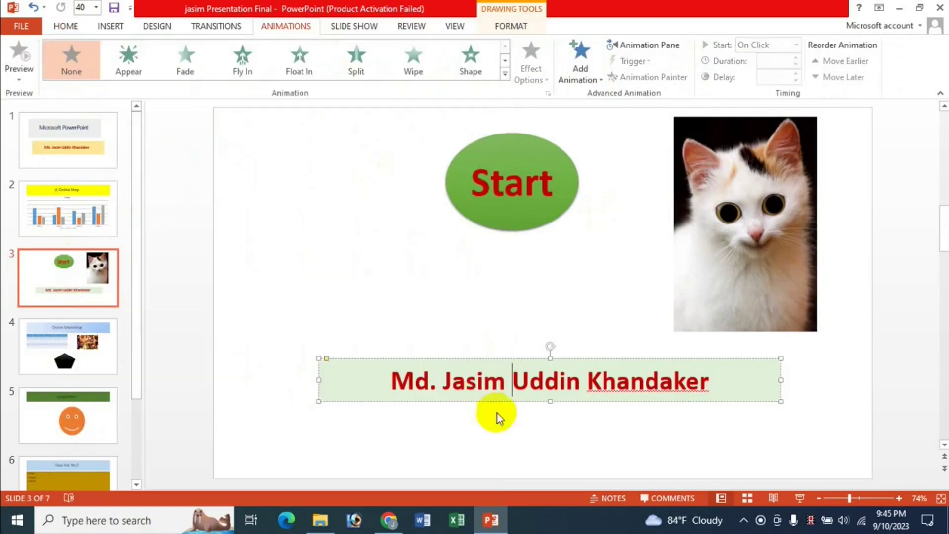
{"action": "left_click", "coordinate": [747, 218]}
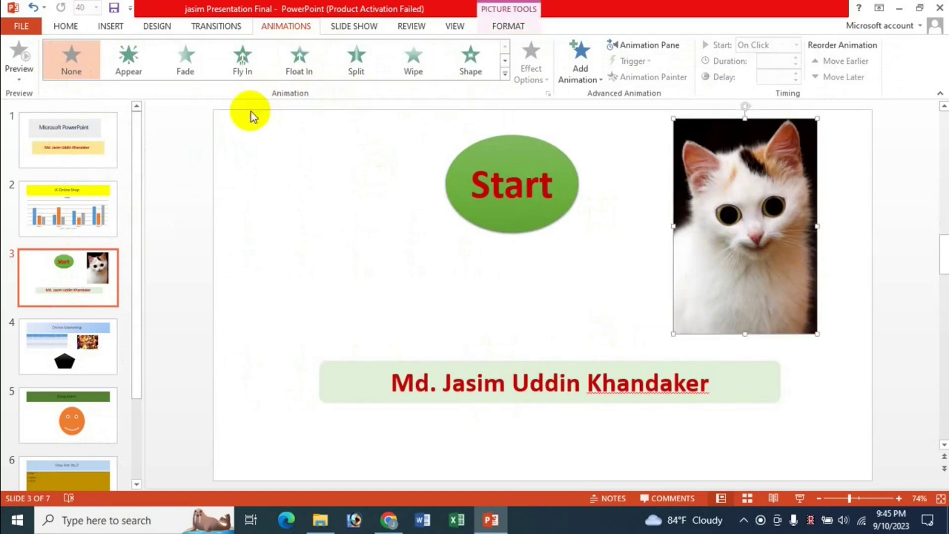
{"action": "left_click", "coordinate": [357, 64]}
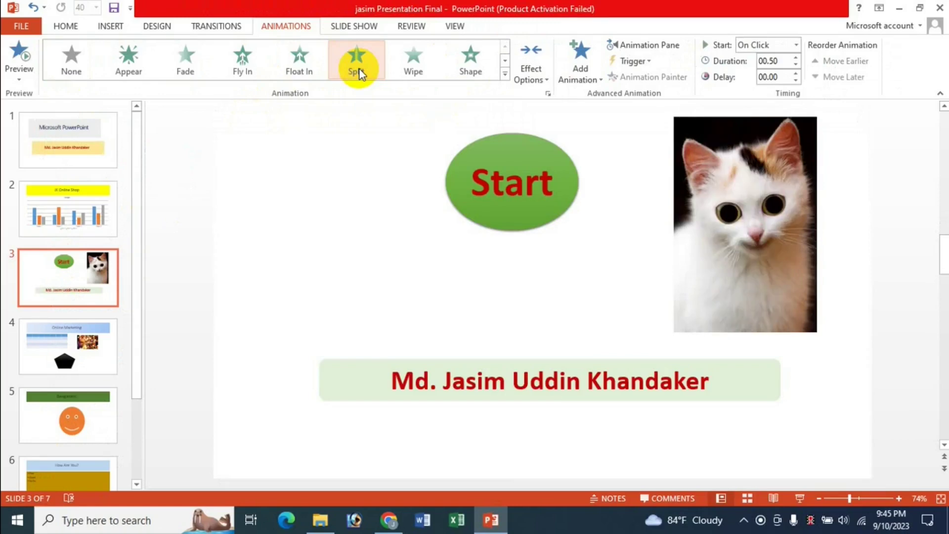
{"action": "left_click", "coordinate": [505, 73]}
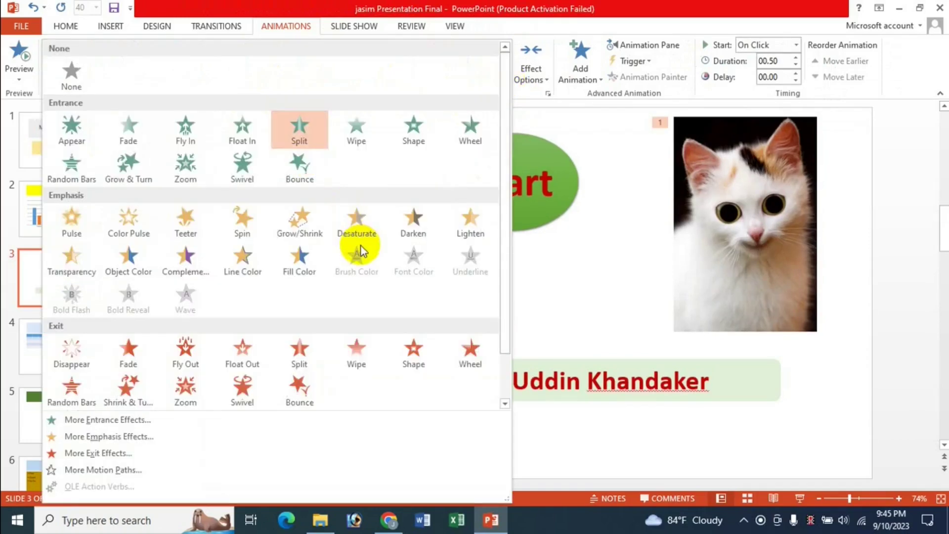
{"action": "left_click", "coordinate": [195, 141]}
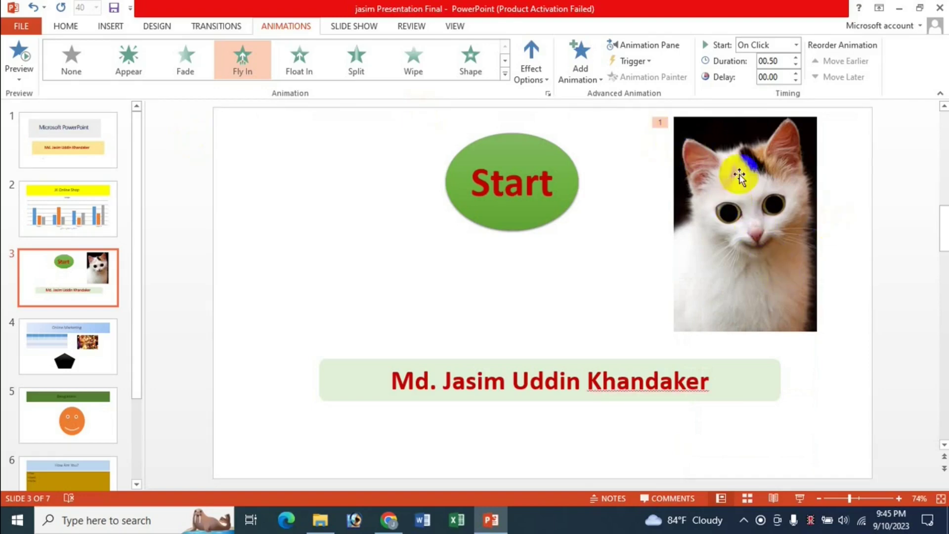
Make the cat fly in from the bottom-left, triggered On Click of Oval 1
{"action": "left_click", "coordinate": [528, 74]}
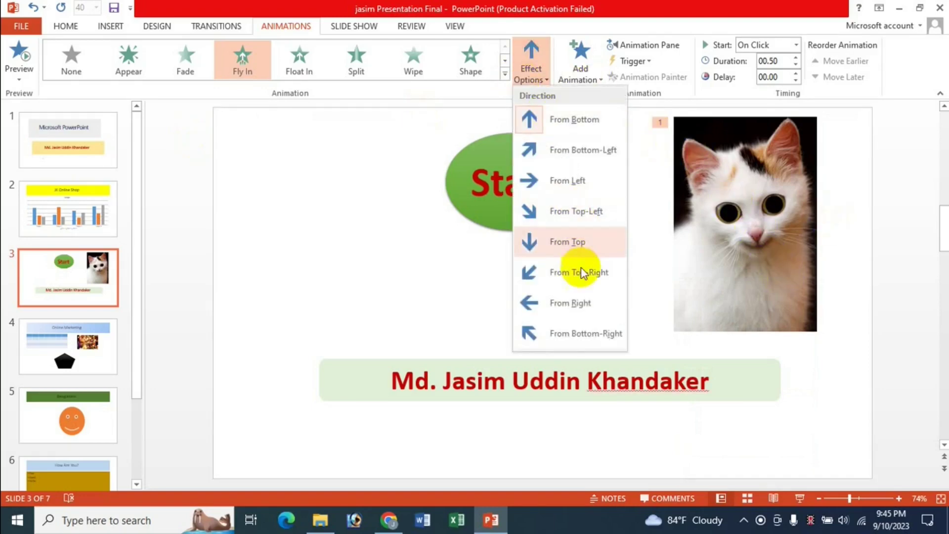
{"action": "left_click", "coordinate": [589, 156]}
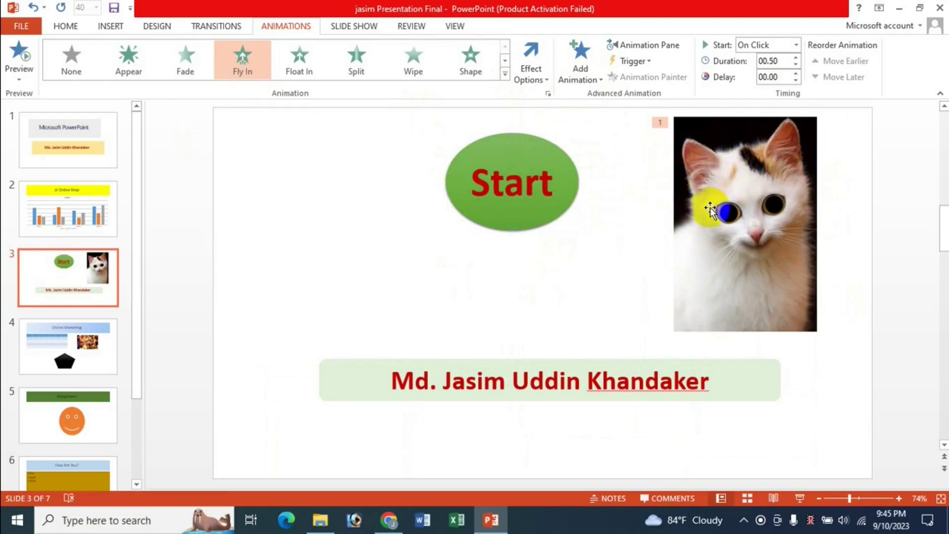
{"action": "left_click", "coordinate": [724, 172]}
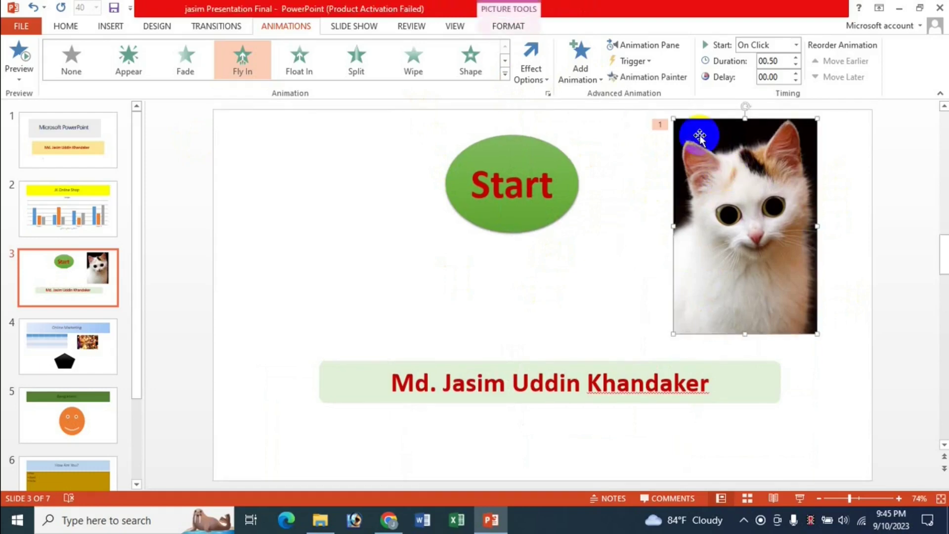
{"action": "left_click", "coordinate": [648, 61]}
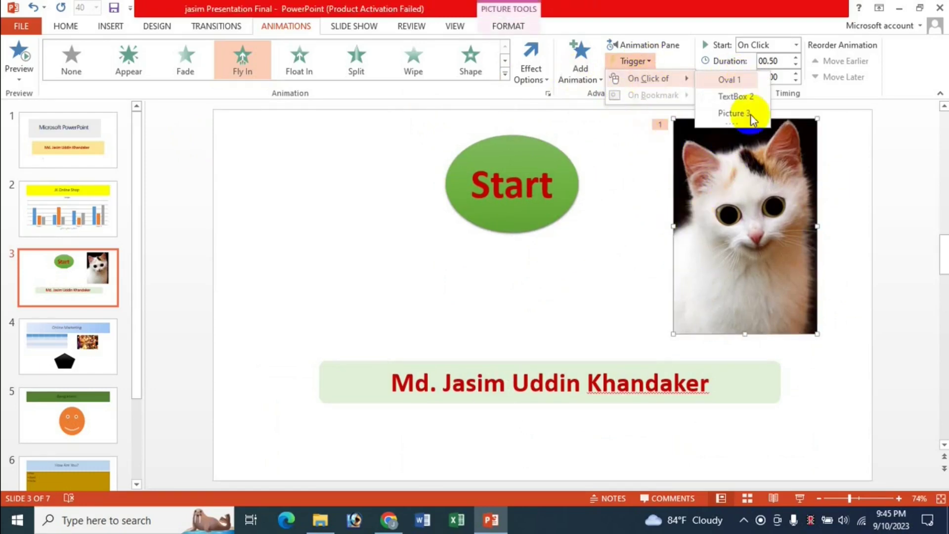
{"action": "mouse_move", "coordinate": [648, 79]}
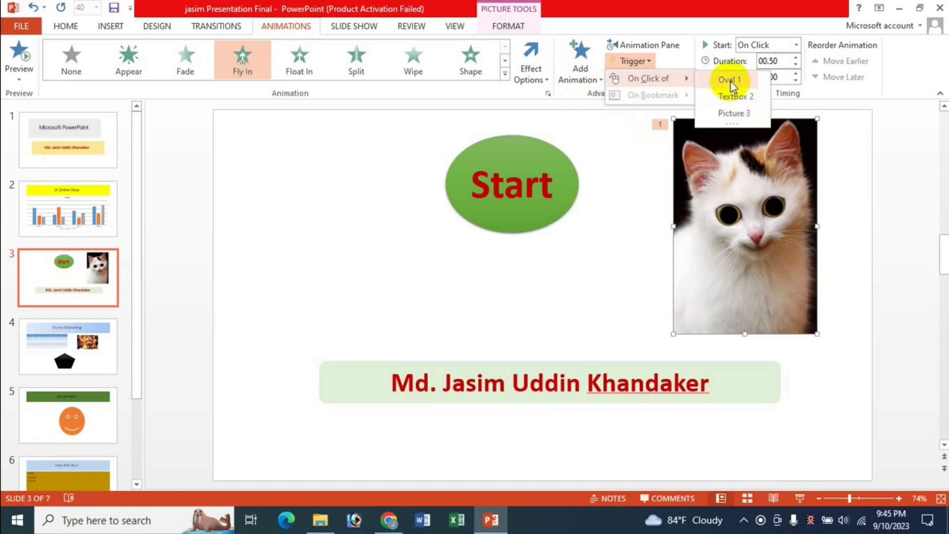
{"action": "left_click", "coordinate": [731, 80]}
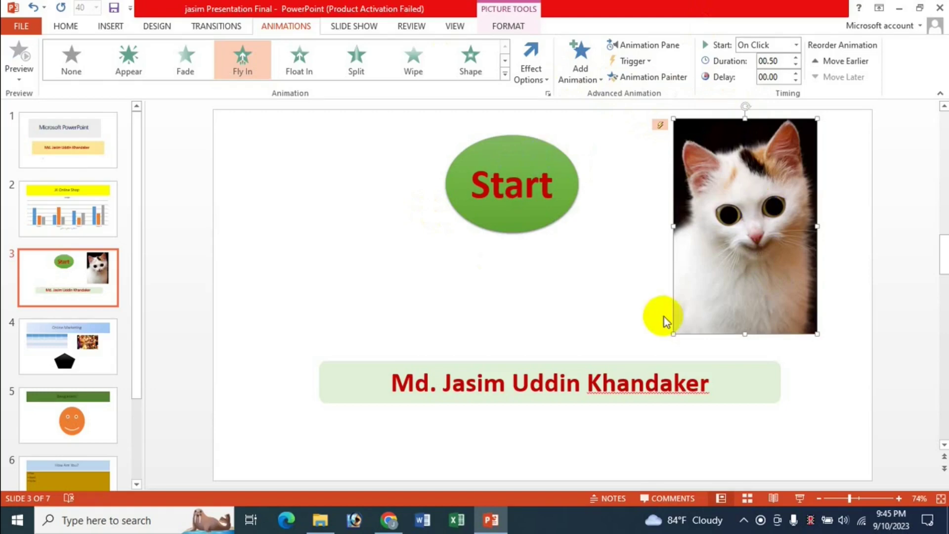
{"action": "left_click", "coordinate": [800, 498]}
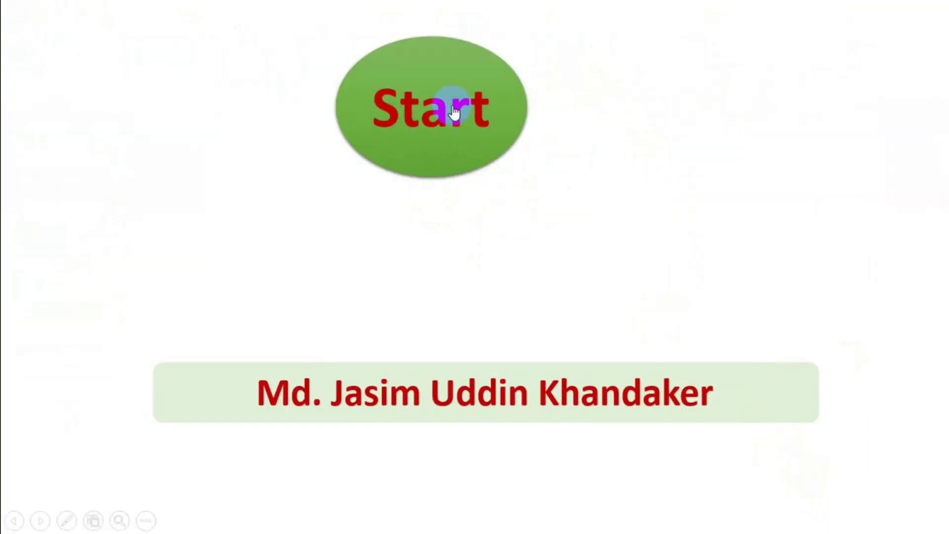
{"action": "left_click", "coordinate": [428, 120]}
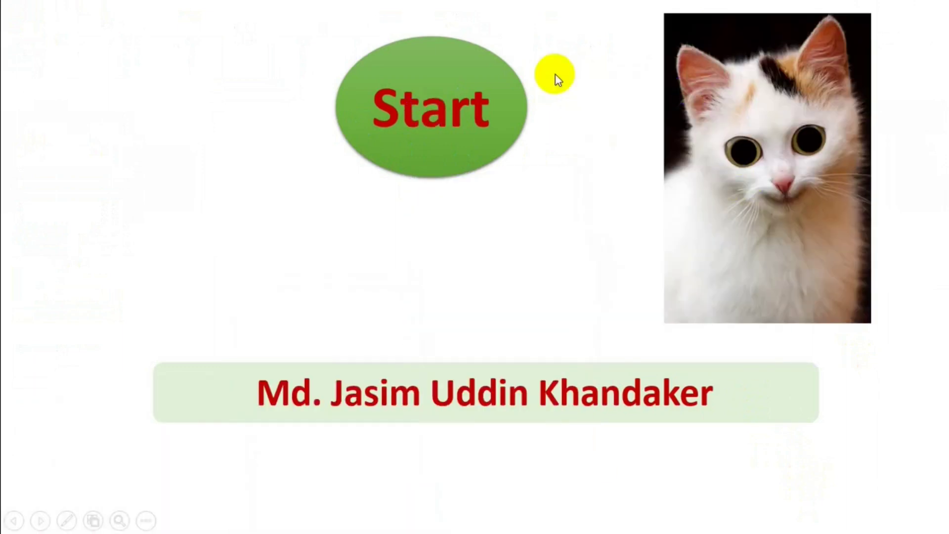
{"action": "key", "text": "Escape"}
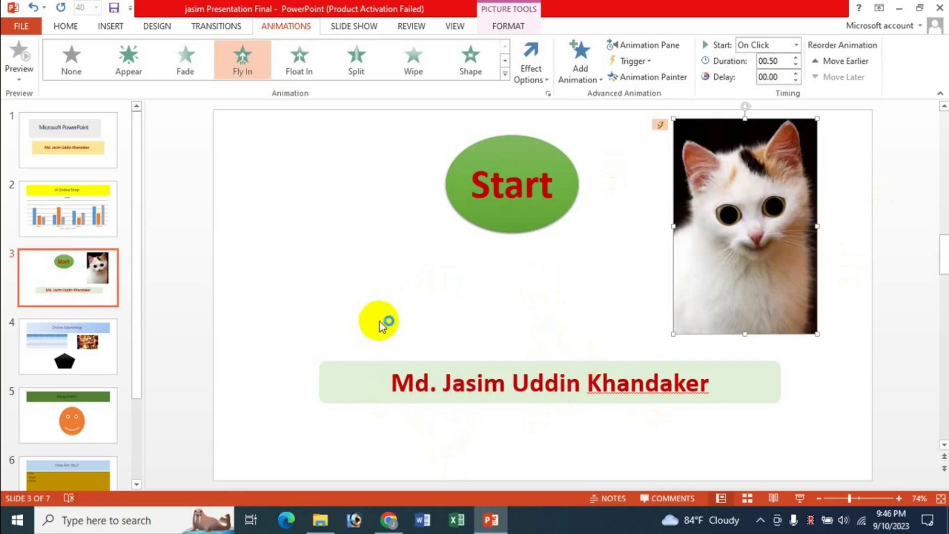
Give the red name text box a Wipe entrance triggered on click of Picture 3, the cat
{"action": "left_click", "coordinate": [494, 388]}
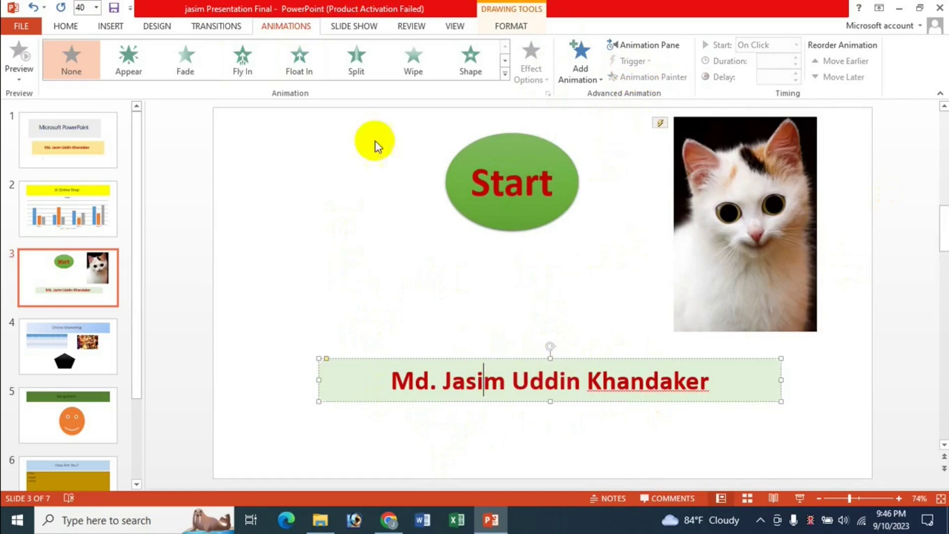
{"action": "left_click", "coordinate": [413, 69]}
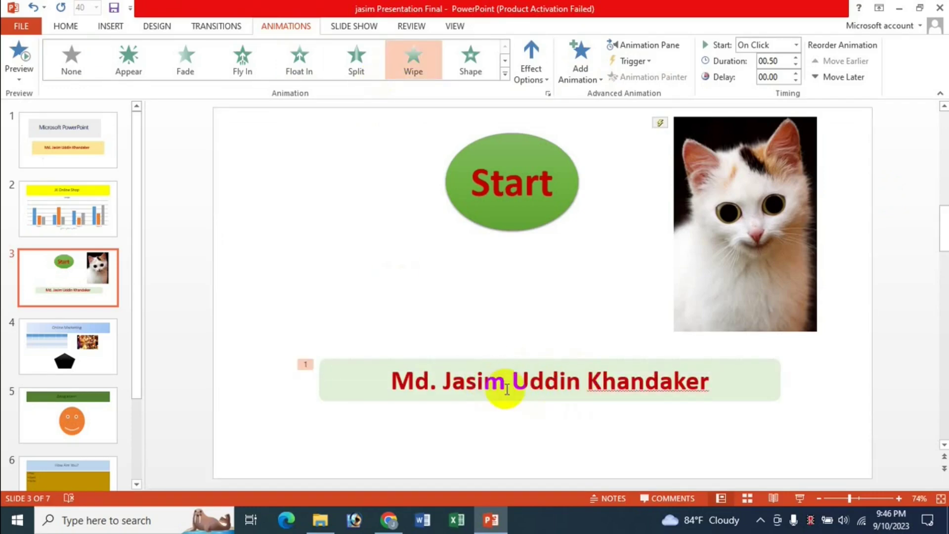
{"action": "left_click", "coordinate": [521, 381]}
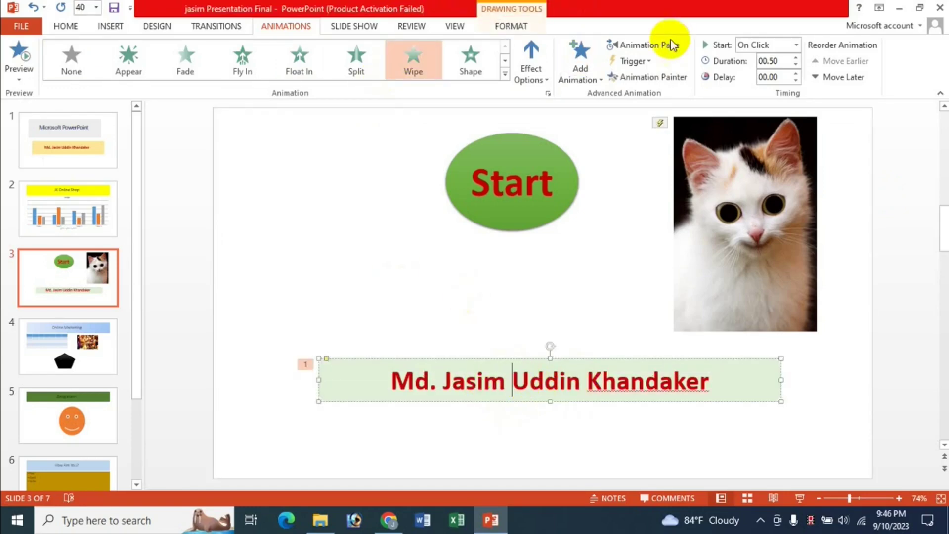
{"action": "left_click", "coordinate": [643, 61]}
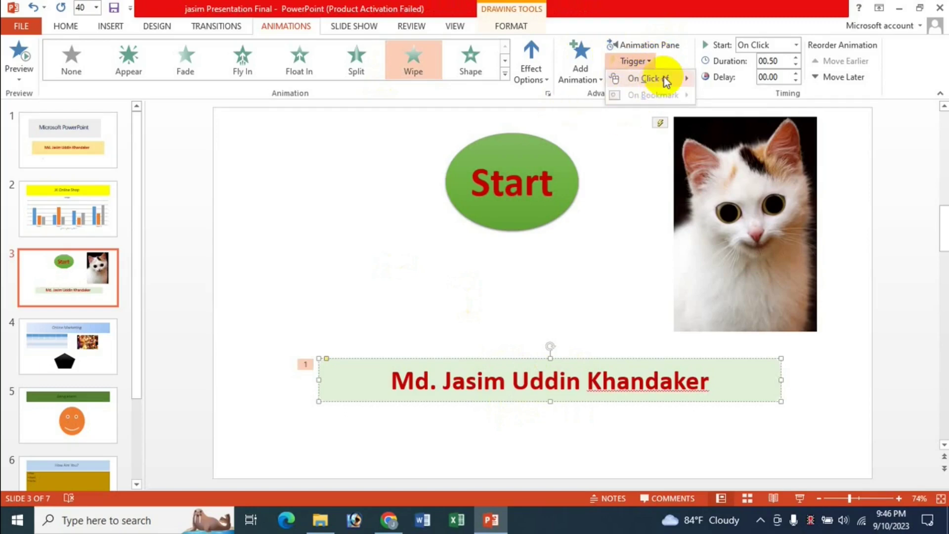
{"action": "mouse_move", "coordinate": [645, 78]}
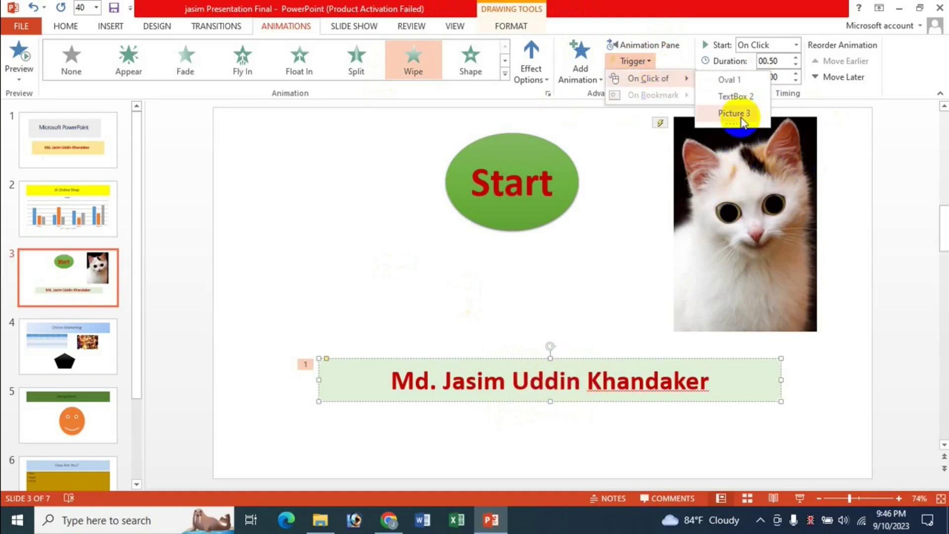
{"action": "left_click", "coordinate": [740, 117]}
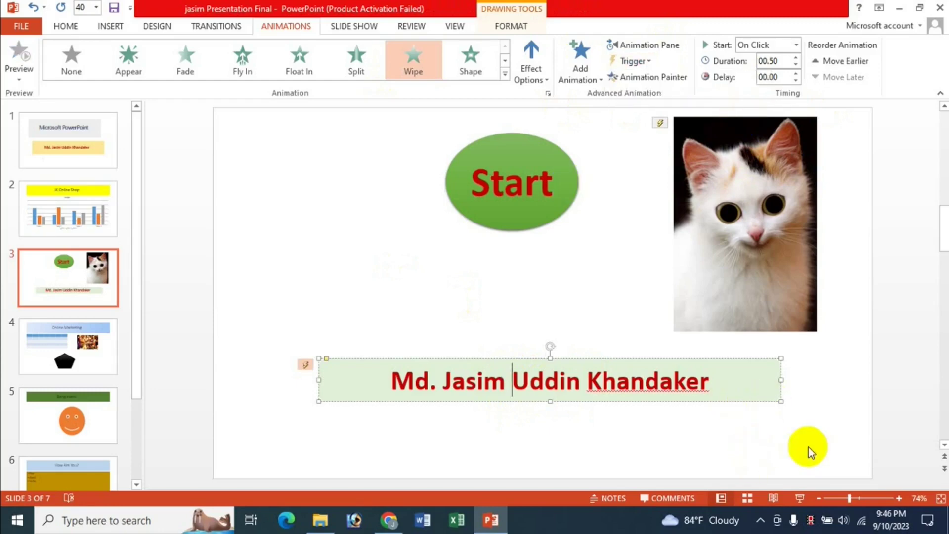
Run the slide show, clicking Start then the cat to check both animations
{"action": "left_click", "coordinate": [800, 496]}
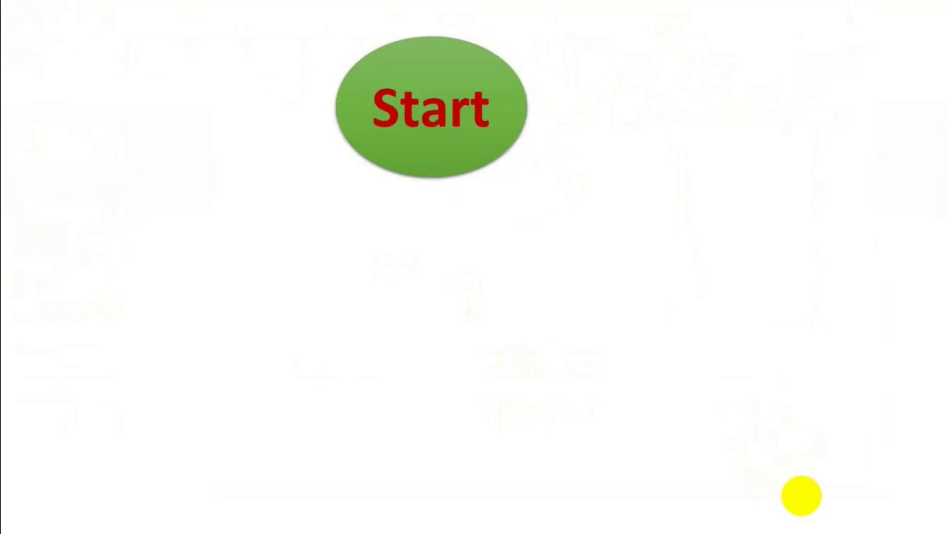
{"action": "left_click", "coordinate": [444, 133]}
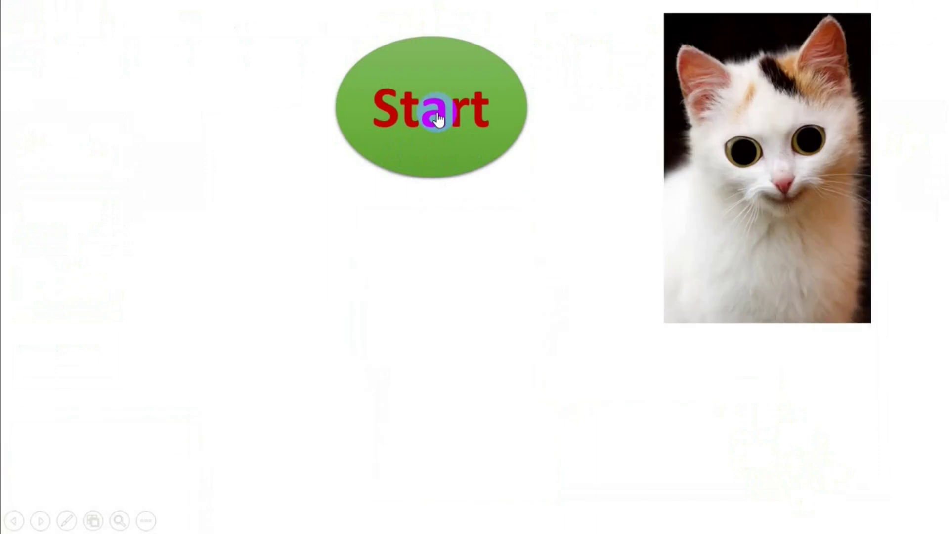
{"action": "left_click", "coordinate": [744, 168]}
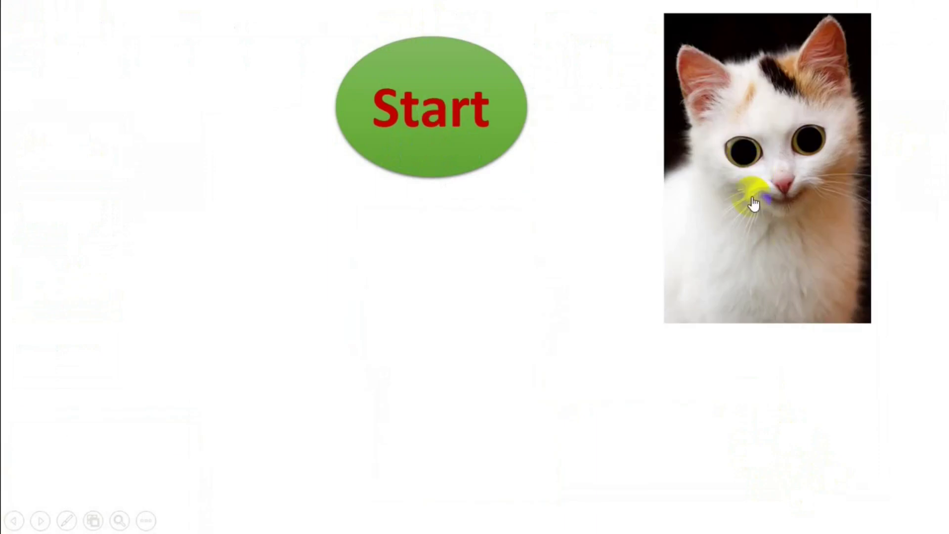
{"action": "left_click", "coordinate": [769, 180]}
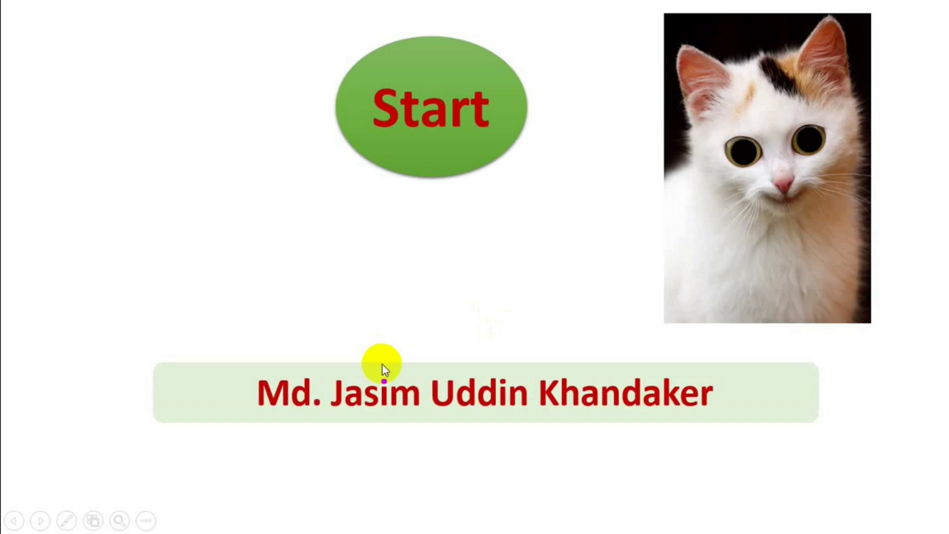
{"action": "key", "text": "Escape"}
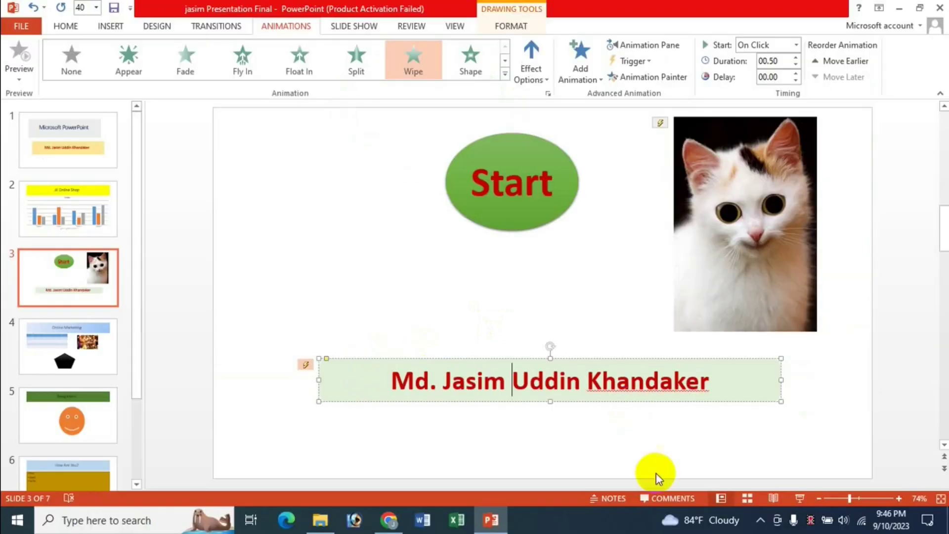
Repeat the Start-then-cat slide show test, then bring up the YouTube channel page in Chrome
{"action": "left_click", "coordinate": [800, 498]}
{"action": "left_click", "coordinate": [800, 498]}
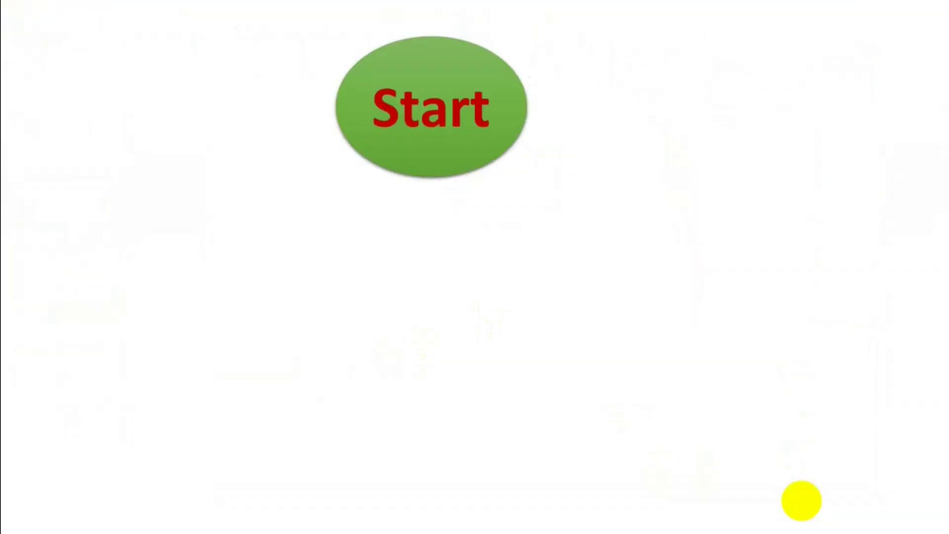
{"action": "left_click", "coordinate": [431, 131]}
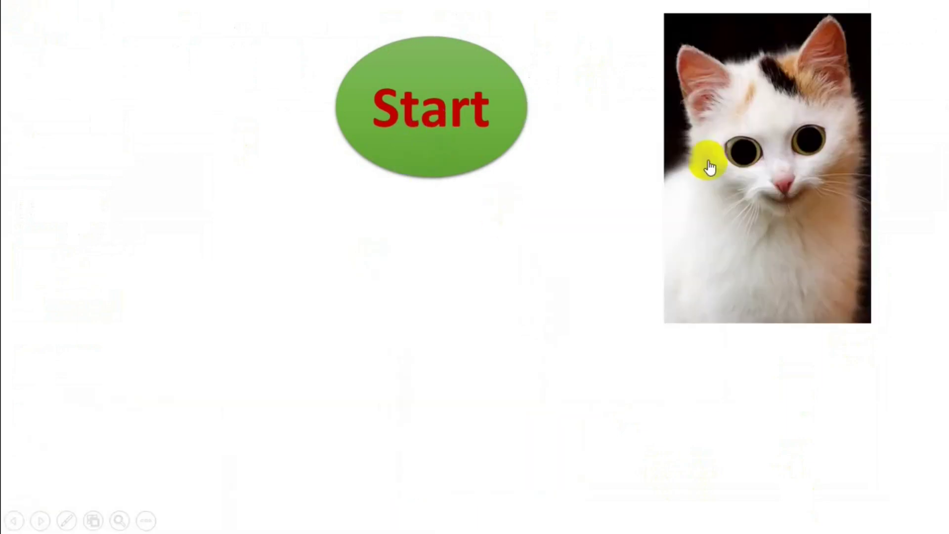
{"action": "left_click", "coordinate": [781, 186]}
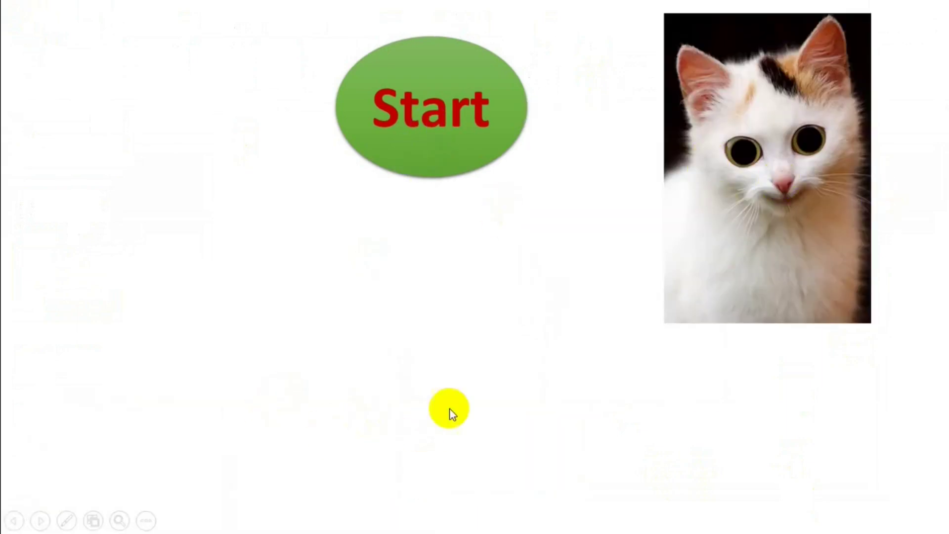
{"action": "left_click", "coordinate": [772, 175]}
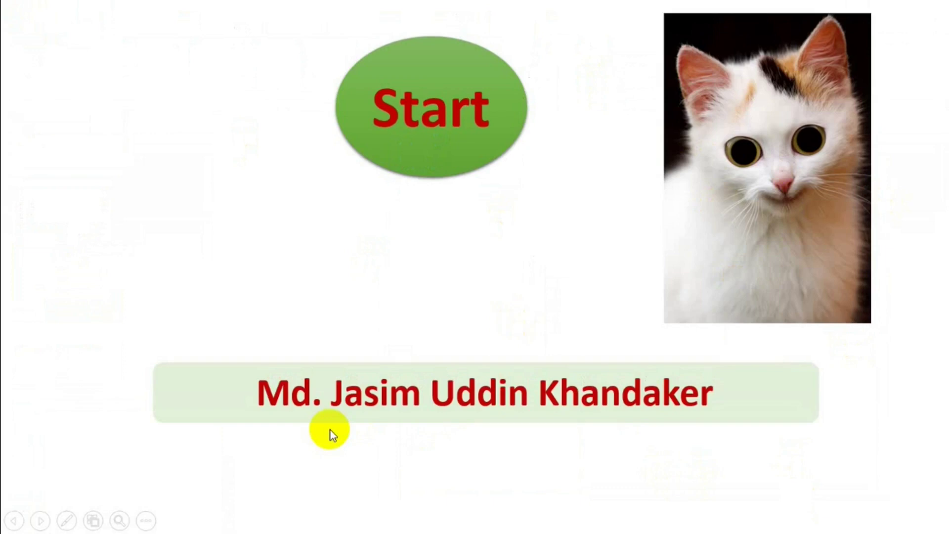
{"action": "key", "text": "Escape"}
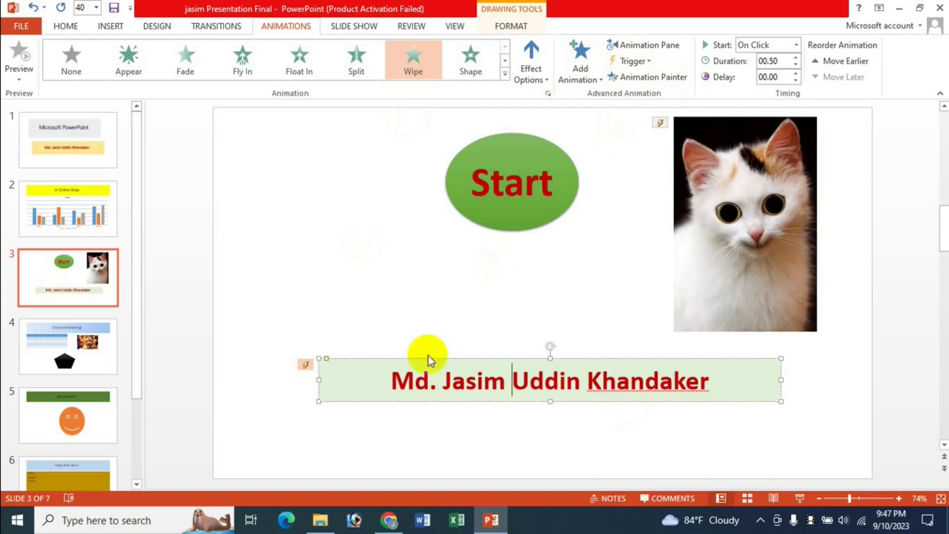
{"action": "left_click", "coordinate": [388, 520]}
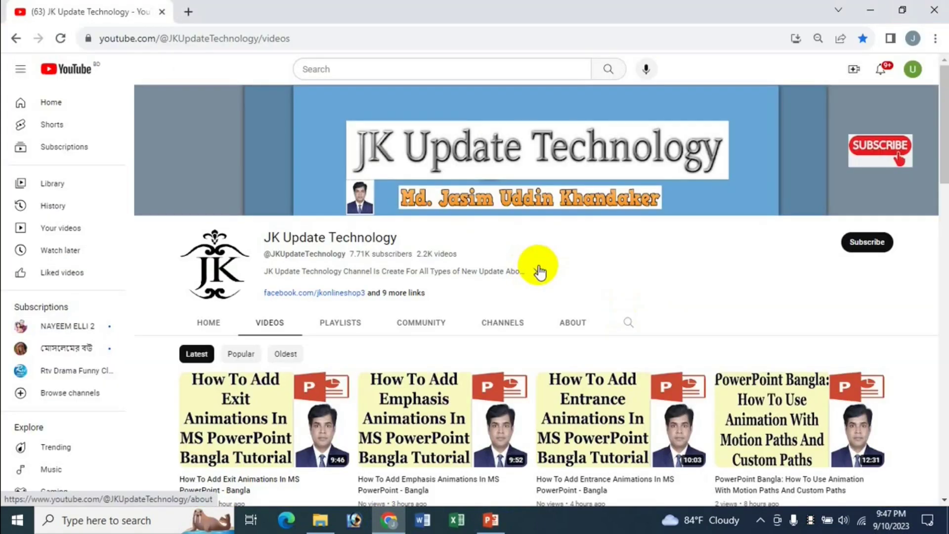
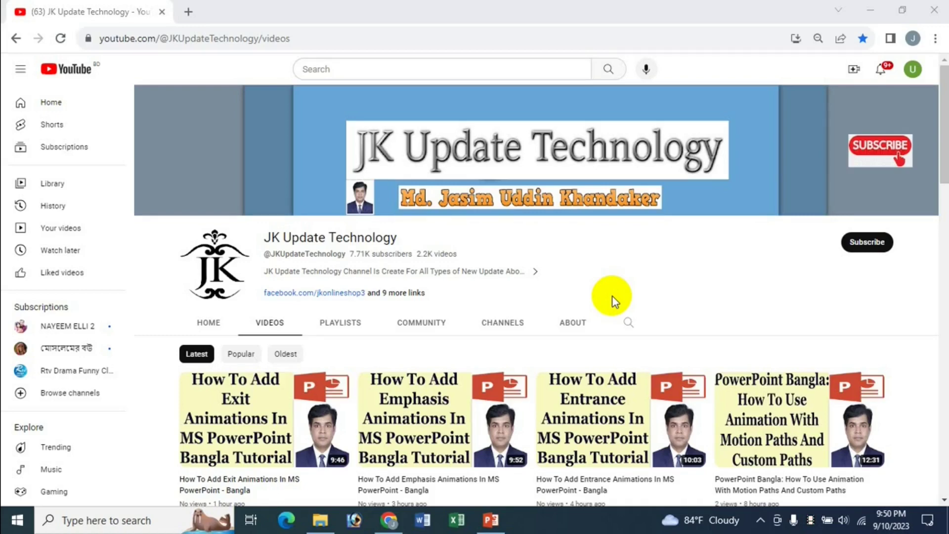
Switch from the YouTube videos page to the PowerPoint presentation showing slide 3
{"action": "left_click", "coordinate": [493, 523]}
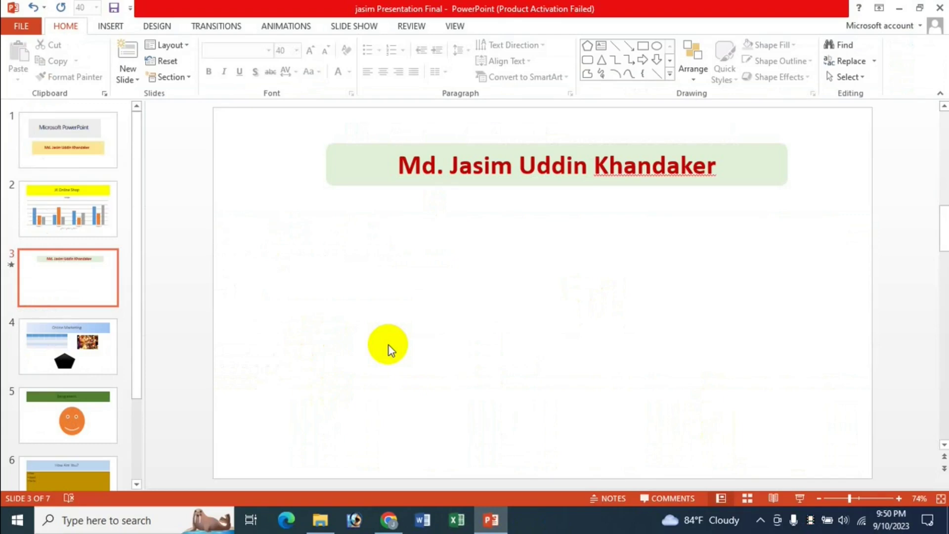
On the Animations tab, try and preview a Wipe entrance on slide 3's name box, then set it to None
{"action": "left_click", "coordinate": [294, 24]}
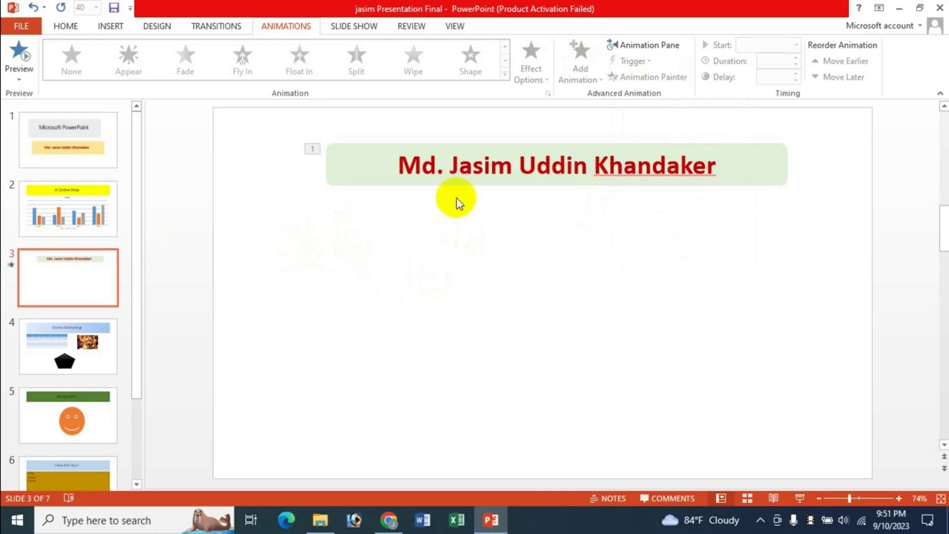
{"action": "mouse_move", "coordinate": [450, 166]}
{"action": "left_mouse_down"}
{"action": "mouse_move", "coordinate": [474, 171]}
{"action": "mouse_move", "coordinate": [464, 166]}
{"action": "left_mouse_up"}
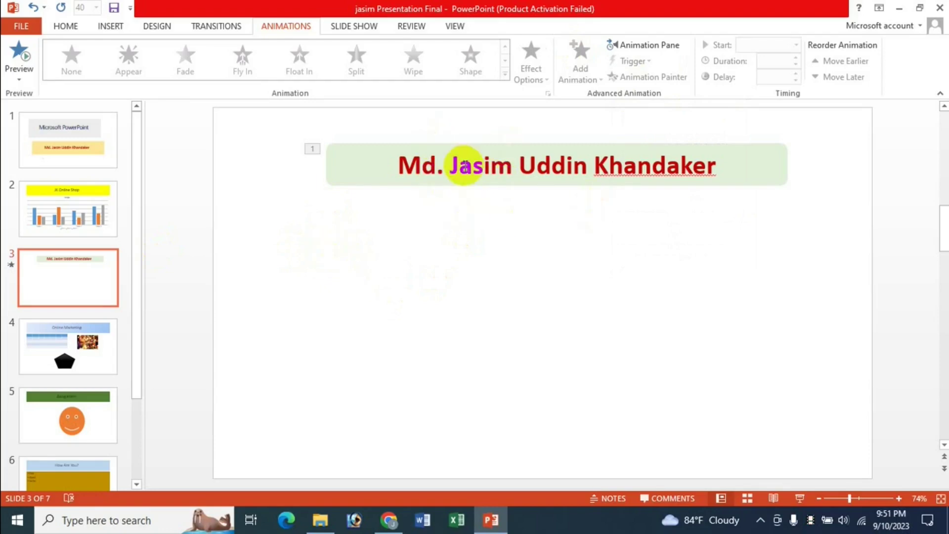
{"action": "left_click", "coordinate": [464, 167]}
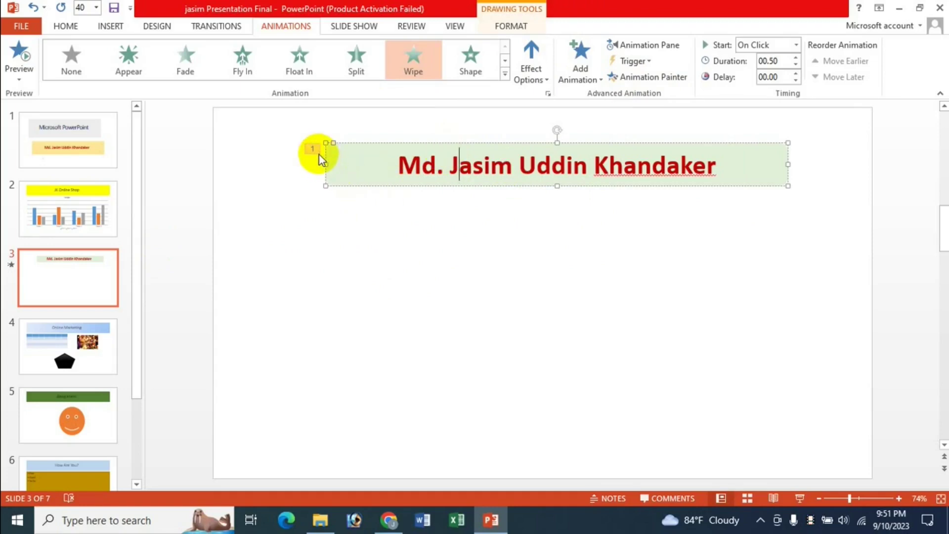
{"action": "left_click", "coordinate": [423, 80]}
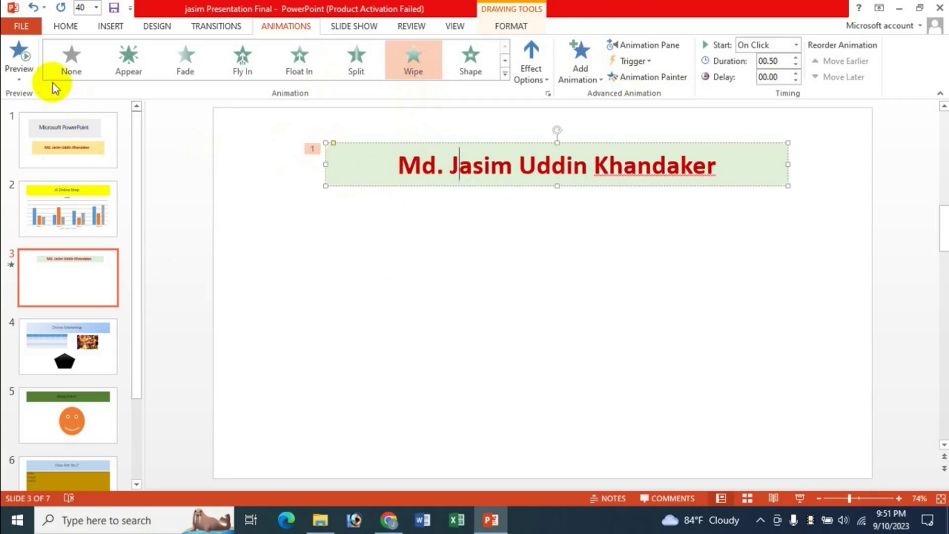
{"action": "left_click", "coordinate": [23, 67]}
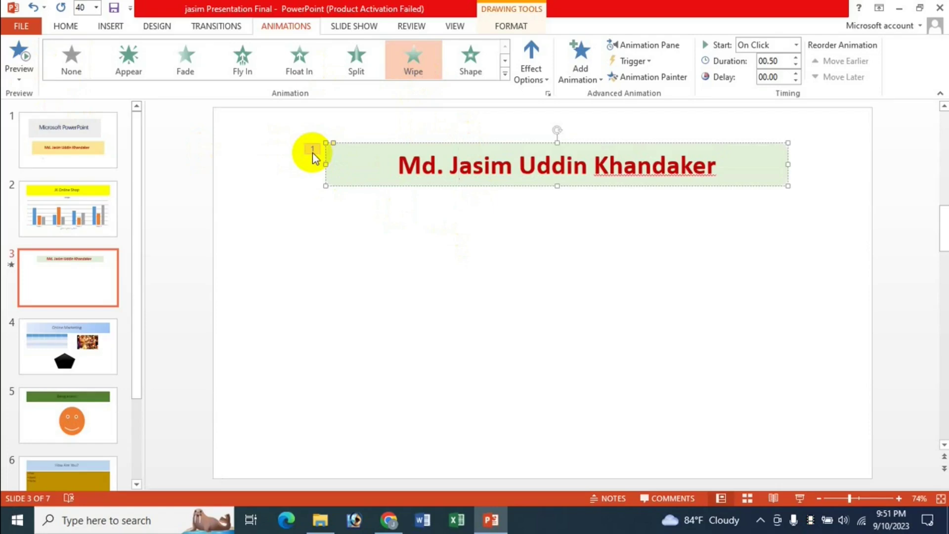
{"action": "left_click", "coordinate": [61, 55]}
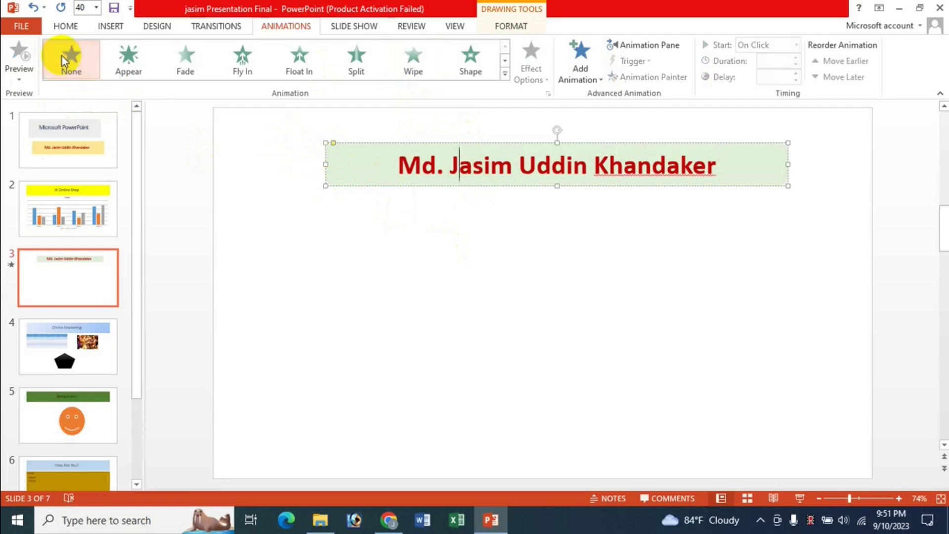
Apply the Fly In entrance to the name box, compare tabs, and reselect the box
{"action": "left_click", "coordinate": [248, 73]}
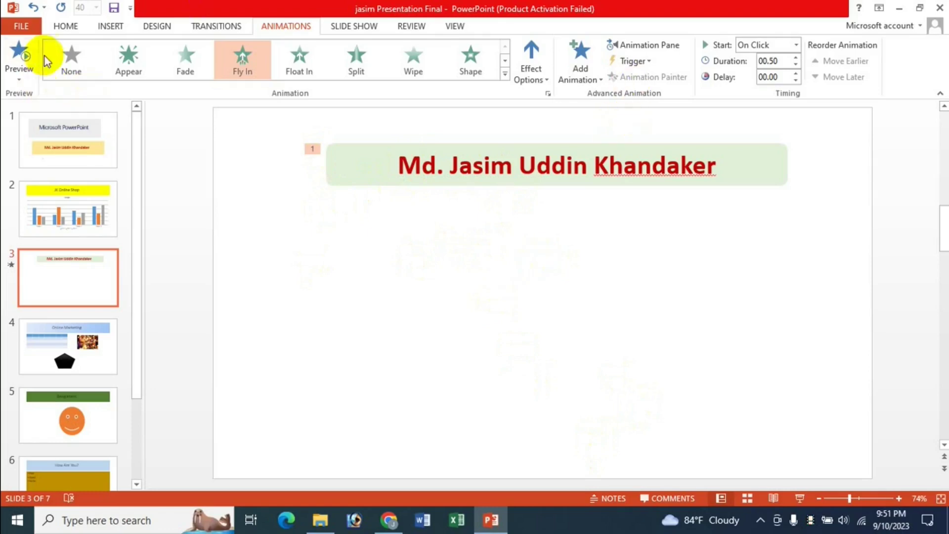
{"action": "left_click", "coordinate": [64, 30]}
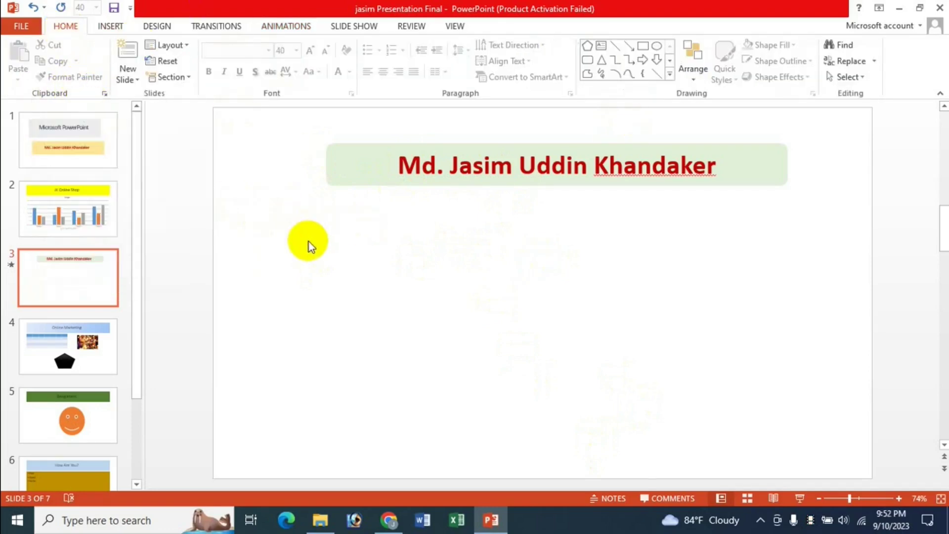
{"action": "left_click", "coordinate": [278, 27]}
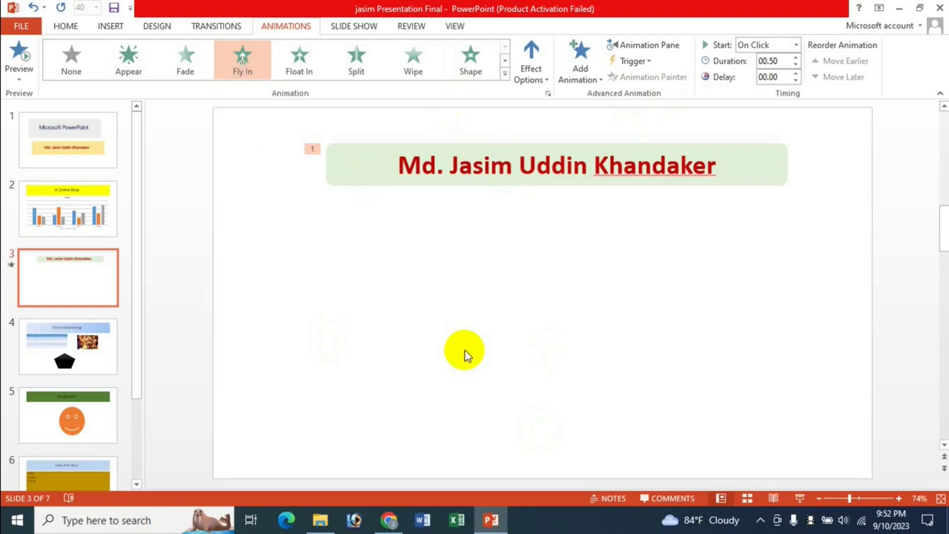
{"action": "left_click", "coordinate": [79, 26]}
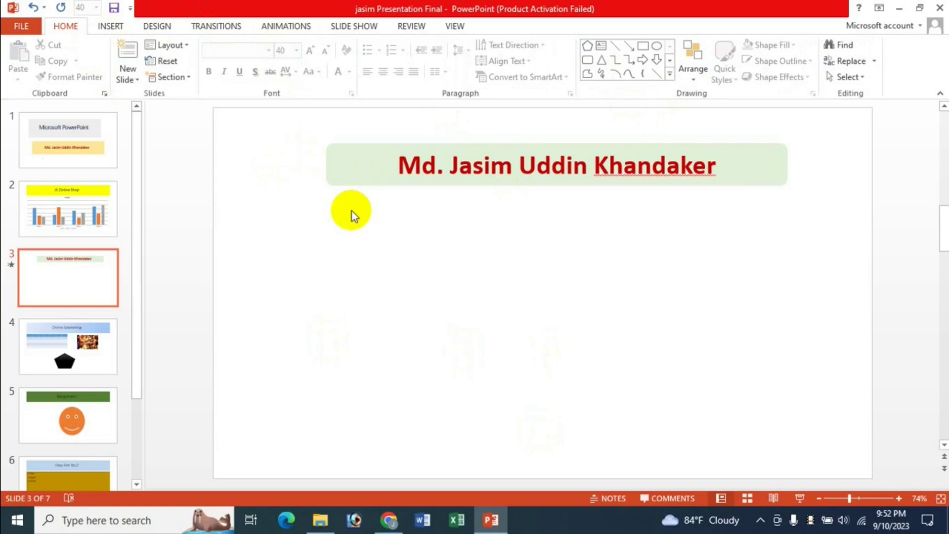
{"action": "left_click", "coordinate": [286, 27]}
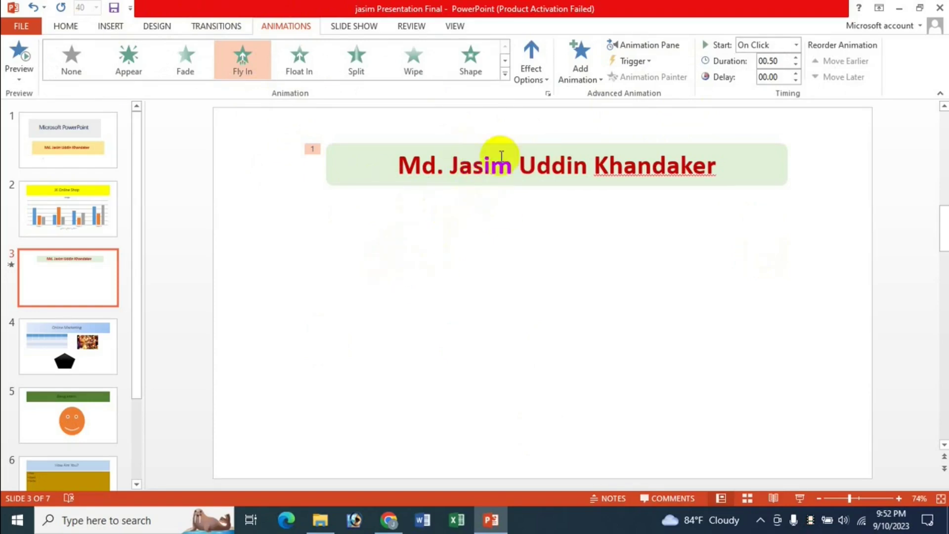
{"action": "left_click", "coordinate": [479, 147]}
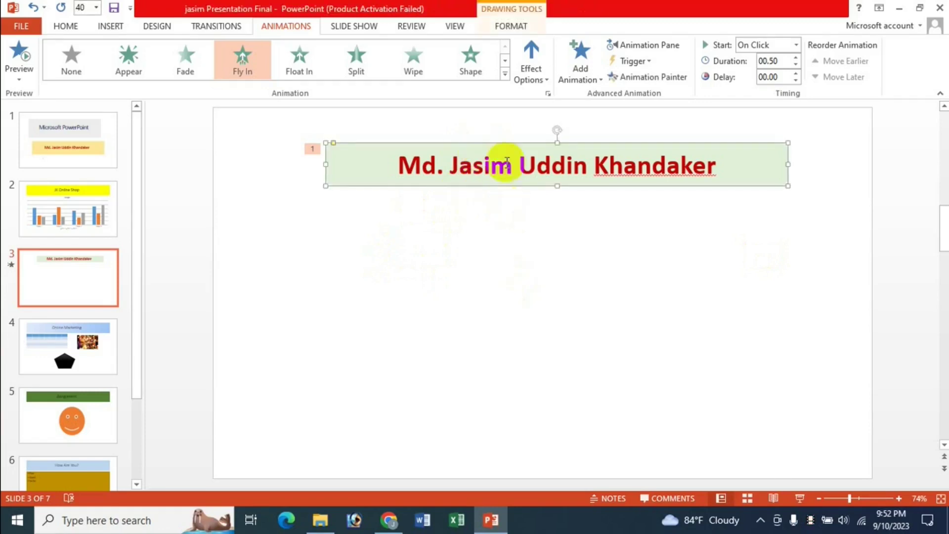
Copy the name box into three stacked rows, giving four Fly In boxes numbered 1–4, and preview them
{"action": "mouse_move", "coordinate": [508, 142]}
{"action": "left_mouse_down"}
{"action": "mouse_move", "coordinate": [489, 204]}
{"action": "mouse_move", "coordinate": [507, 207]}
{"action": "left_mouse_up"}
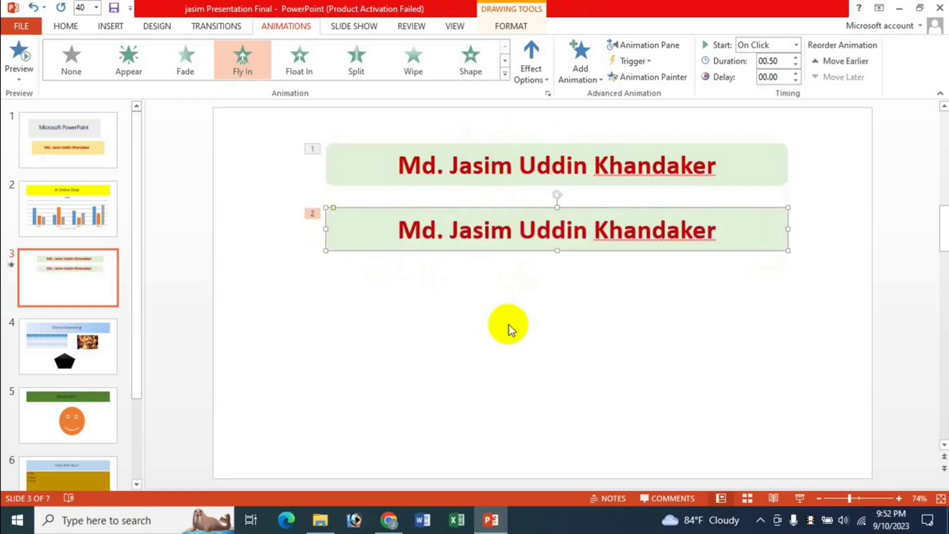
{"action": "key", "text": "ctrl+d"}
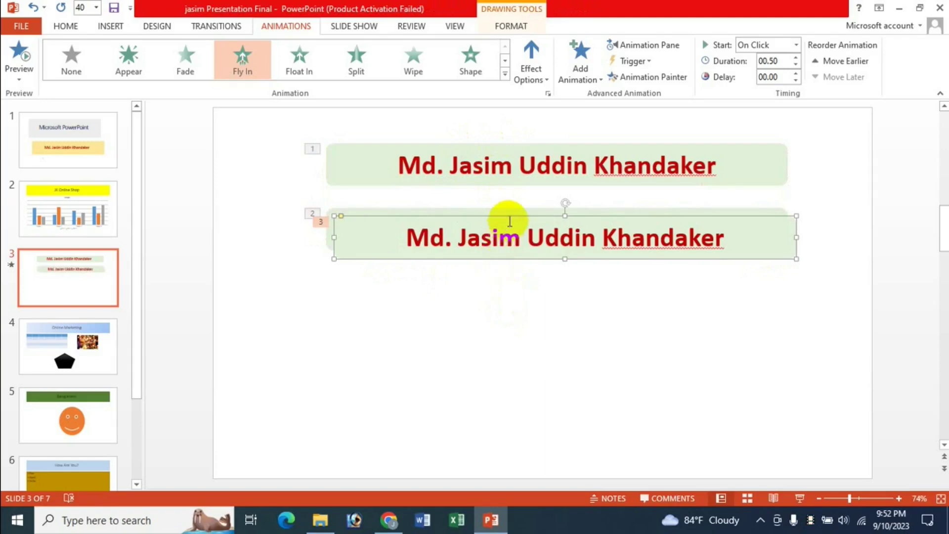
{"action": "left_click_drag", "start_coordinate": [510, 225], "coordinate": [511, 292]}
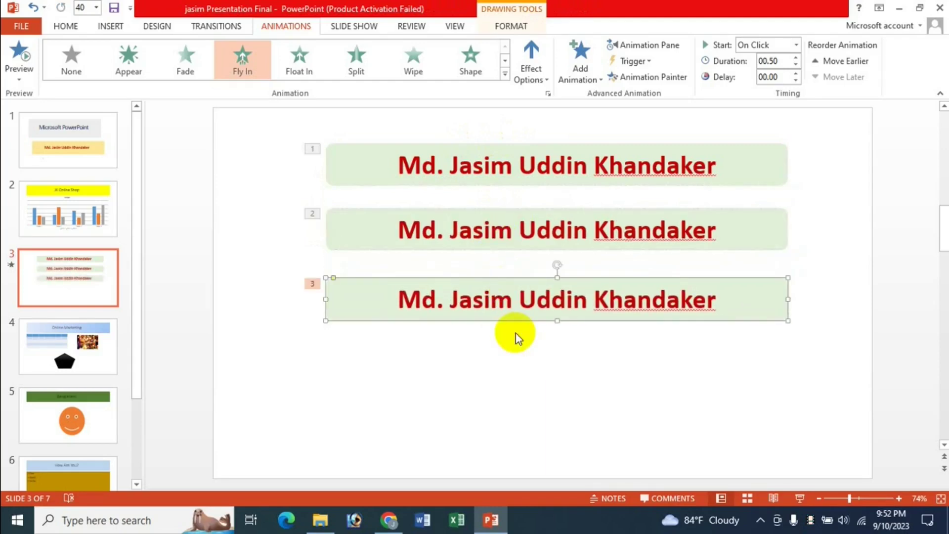
{"action": "key", "text": "ctrl+d"}
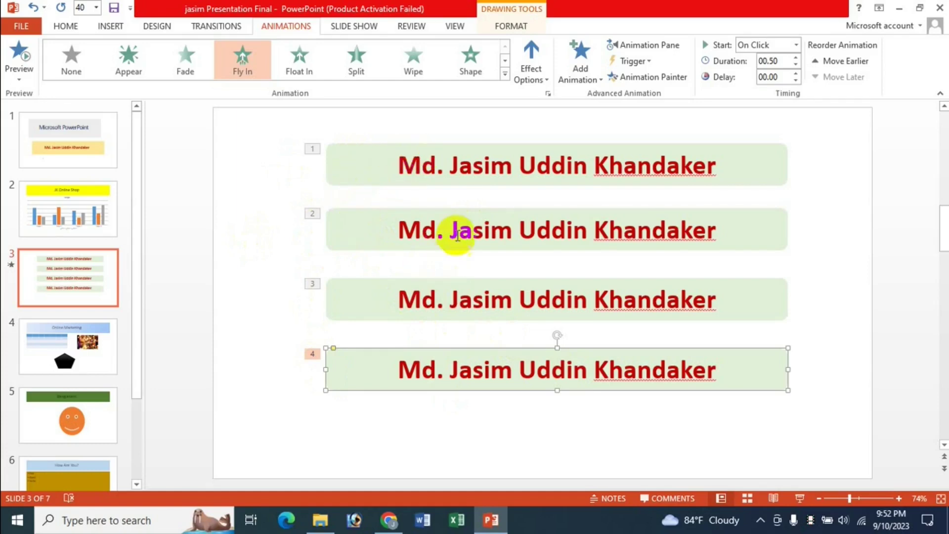
{"action": "left_click", "coordinate": [28, 62]}
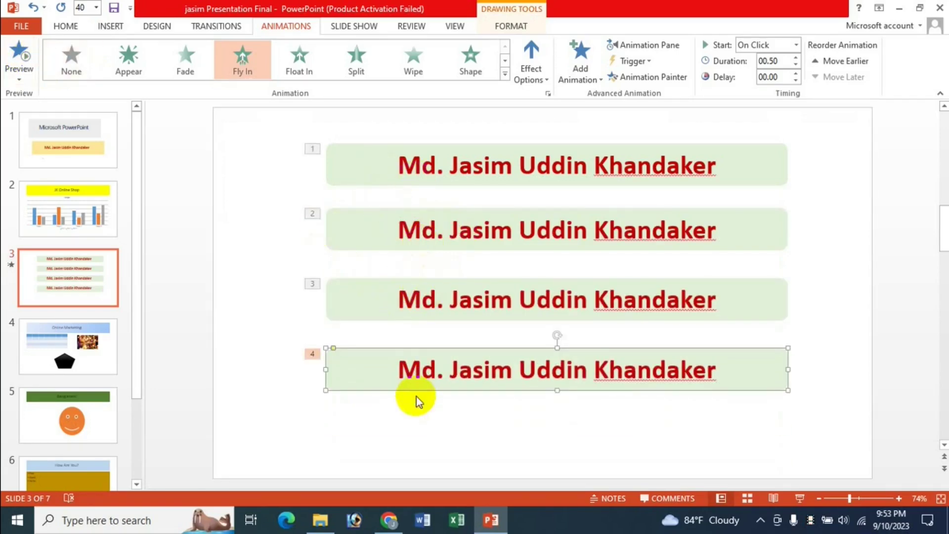
Remove the Fly In animations from the second, third and fourth name boxes
{"action": "left_click", "coordinate": [421, 229]}
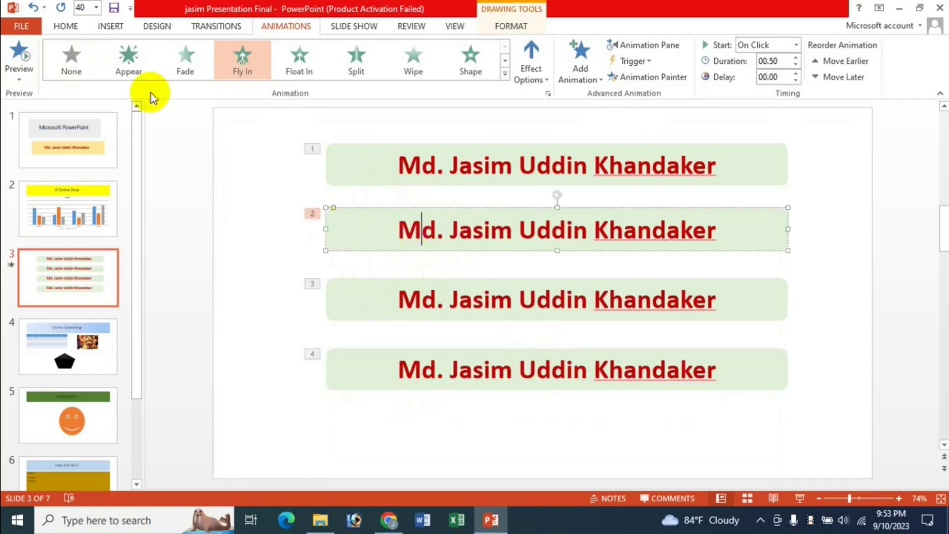
{"action": "left_click", "coordinate": [72, 59]}
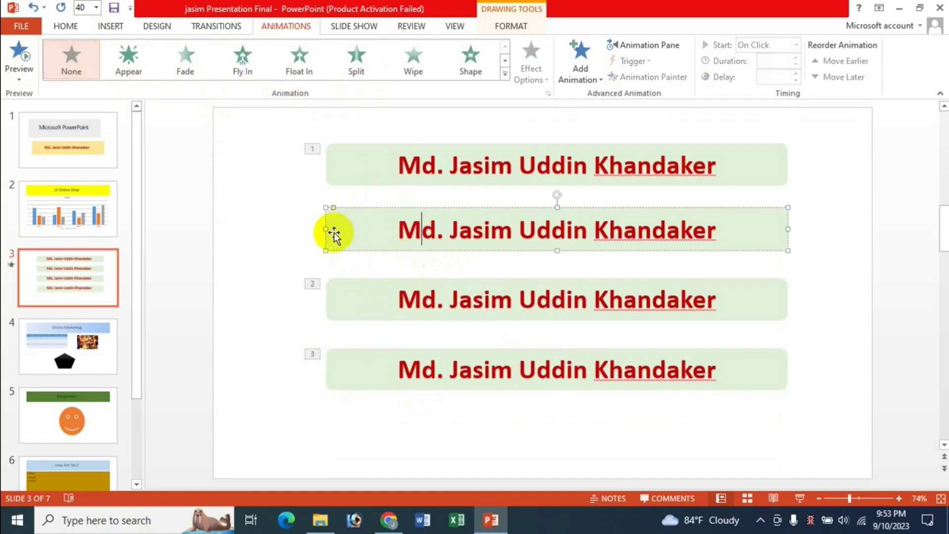
{"action": "left_click", "coordinate": [395, 301]}
{"action": "left_click", "coordinate": [74, 64]}
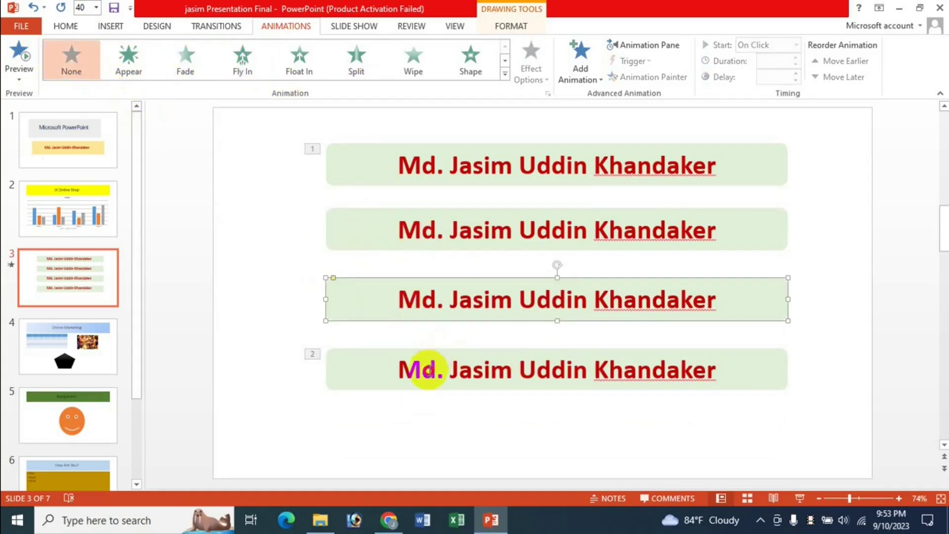
{"action": "left_click", "coordinate": [421, 370]}
{"action": "left_click", "coordinate": [79, 70]}
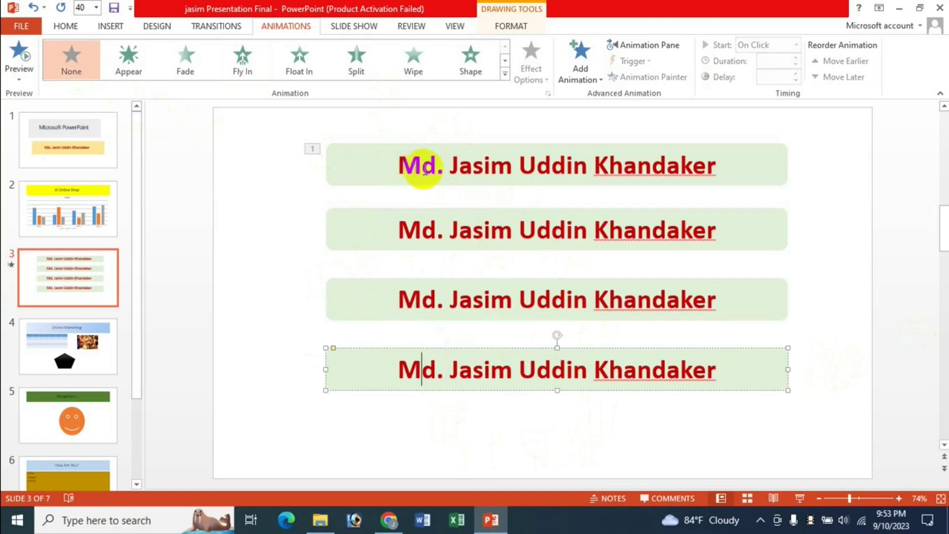
Paint the first box's Fly In onto the third box with Animation Painter, then remove it again
{"action": "left_click", "coordinate": [426, 147]}
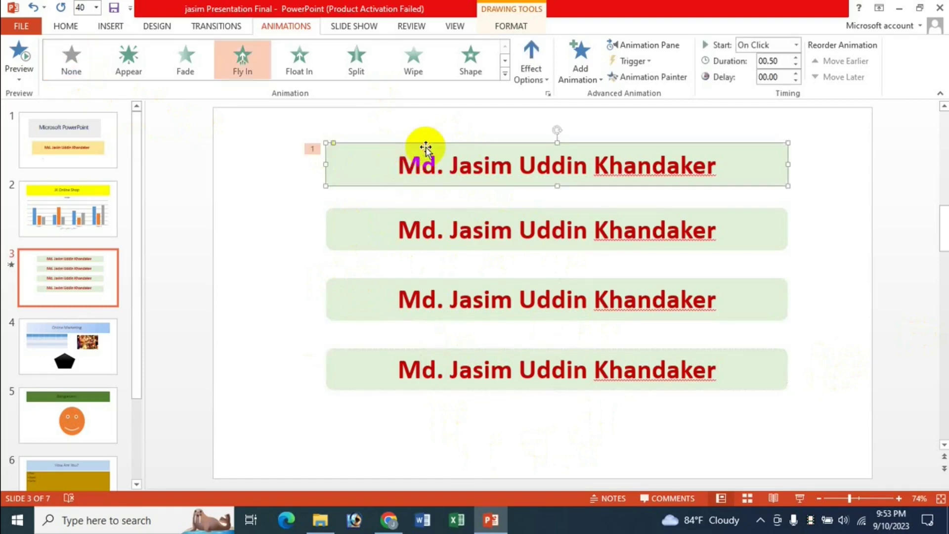
{"action": "left_click", "coordinate": [662, 78]}
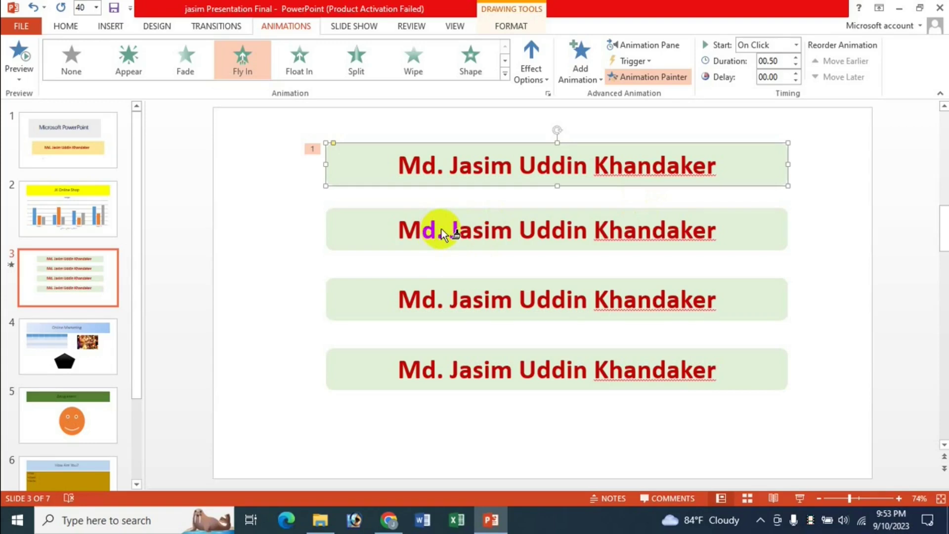
{"action": "left_click", "coordinate": [441, 299]}
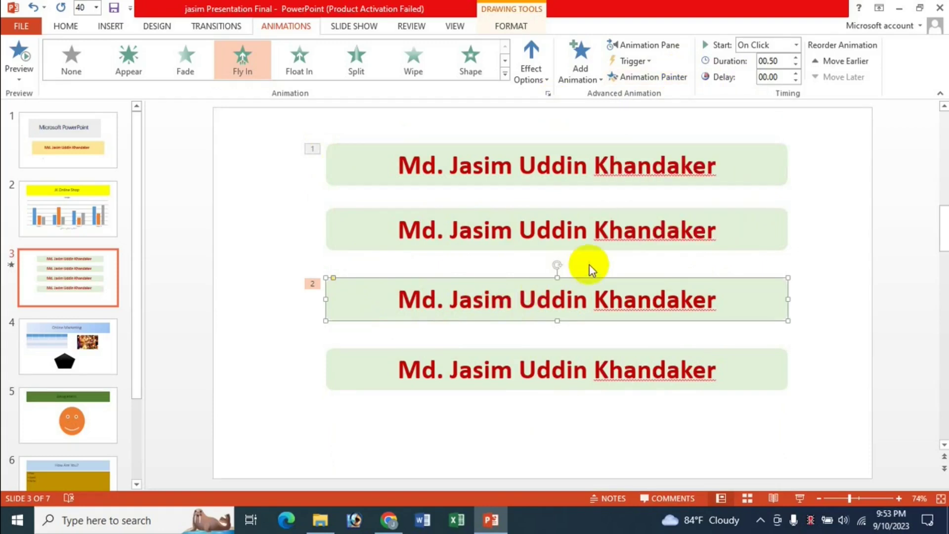
{"action": "left_click", "coordinate": [73, 56]}
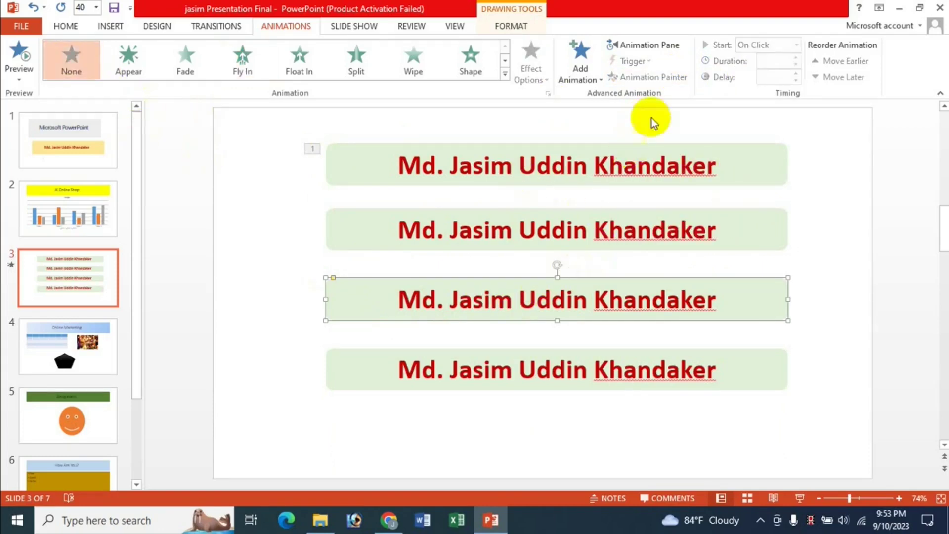
With Animation Painter locked on box 1, paint Fly In onto name boxes 2, 3 and 4
{"action": "left_click", "coordinate": [505, 149]}
{"action": "left_click", "coordinate": [669, 77]}
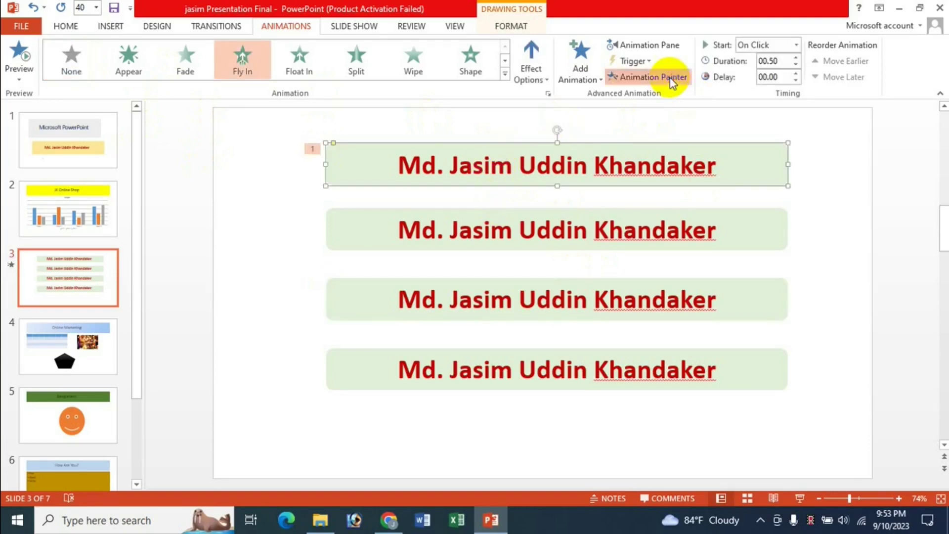
{"action": "left_click", "coordinate": [670, 79]}
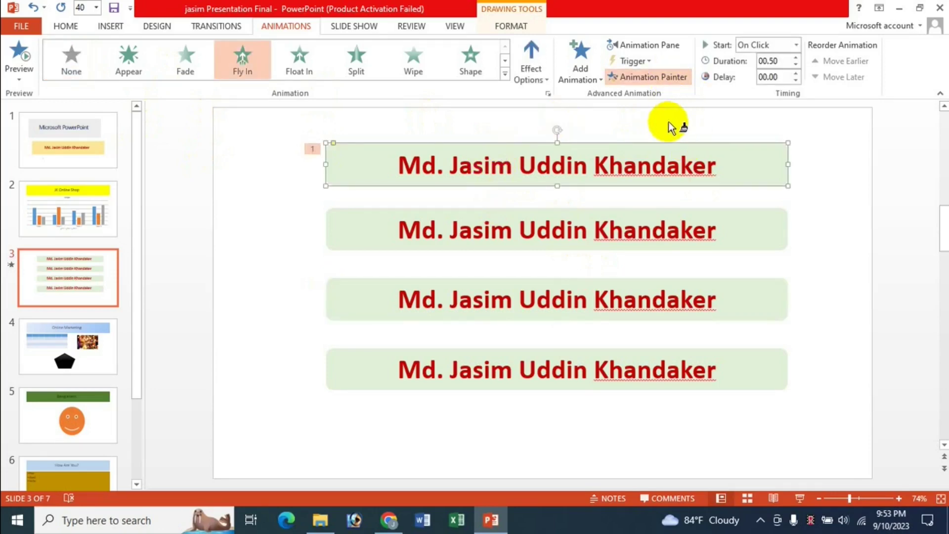
{"action": "left_click", "coordinate": [469, 231]}
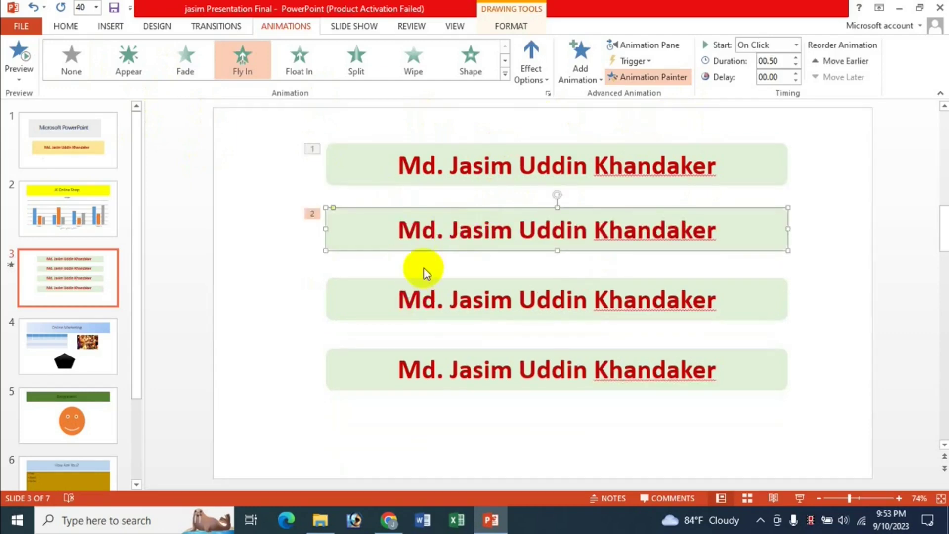
{"action": "left_click", "coordinate": [462, 300]}
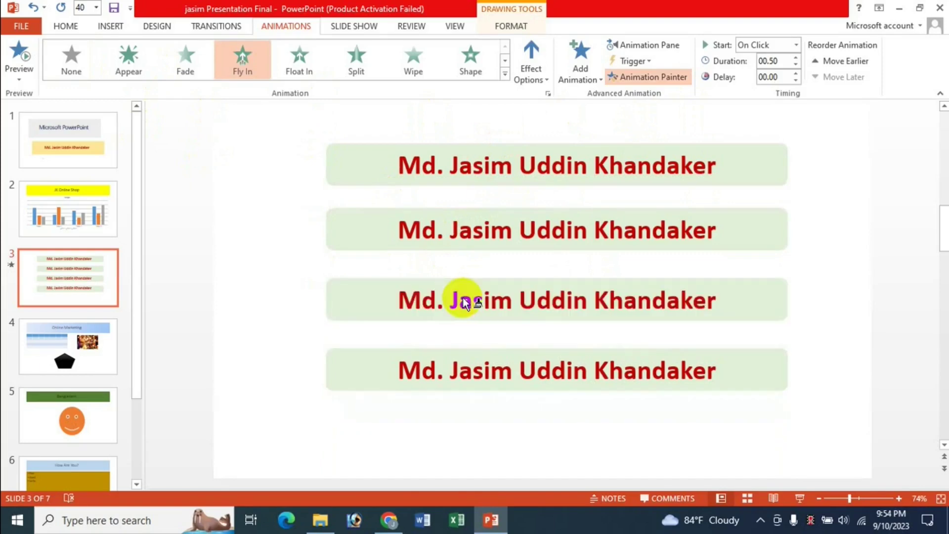
{"action": "left_click", "coordinate": [457, 374]}
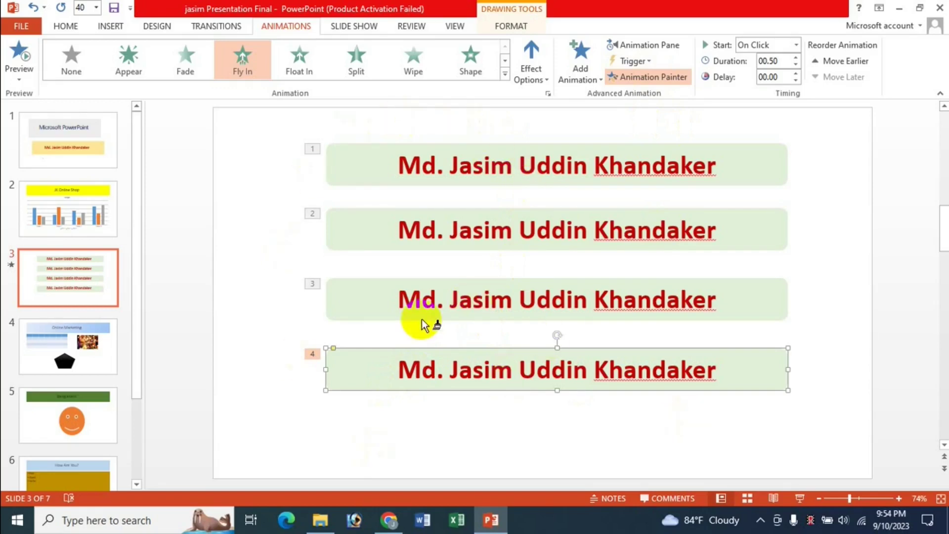
On slide 1, paint the Fly In entrance onto the title and the name box
{"action": "left_click", "coordinate": [88, 148]}
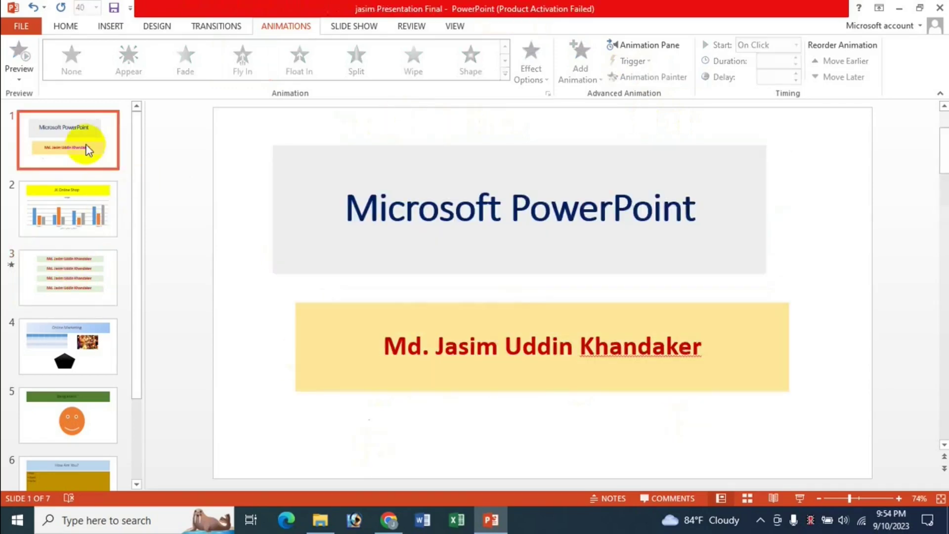
{"action": "left_click", "coordinate": [442, 209]}
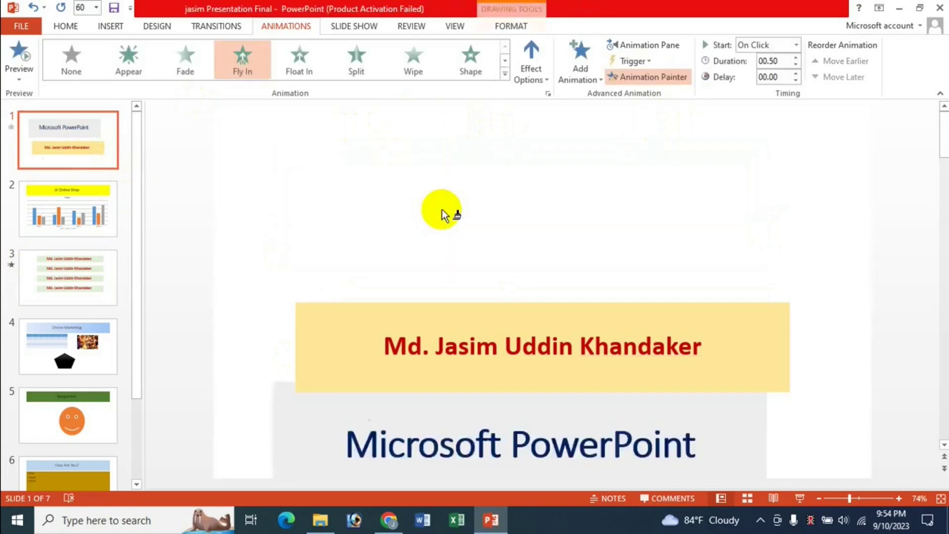
{"action": "left_click", "coordinate": [489, 345]}
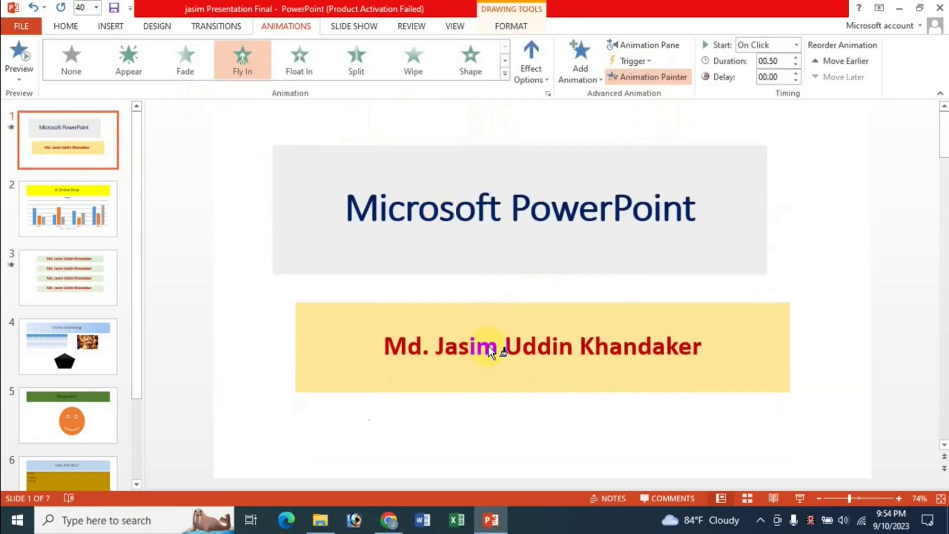
Paint Fly In onto slide 4's Online Marketing title, table, picture and pentagon, then return to slide 3
{"action": "left_click", "coordinate": [88, 360]}
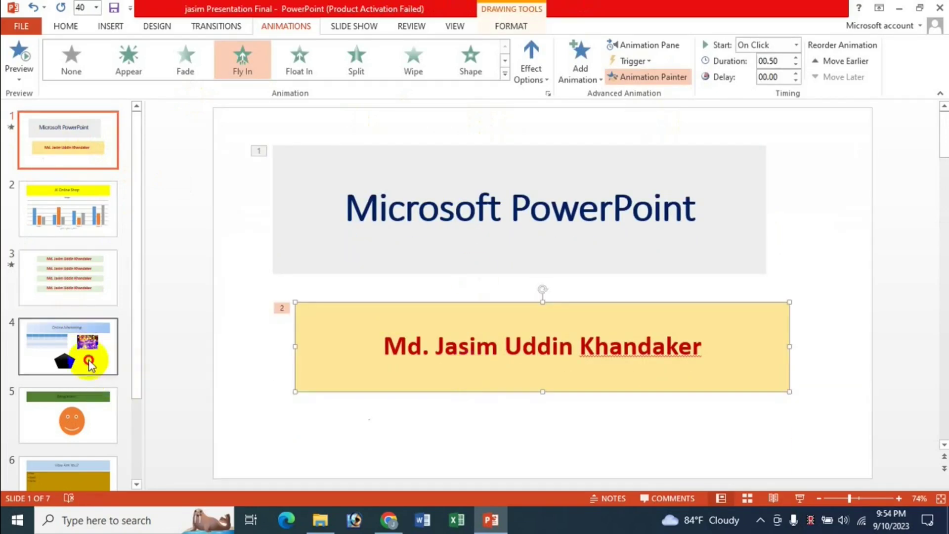
{"action": "left_click", "coordinate": [467, 168]}
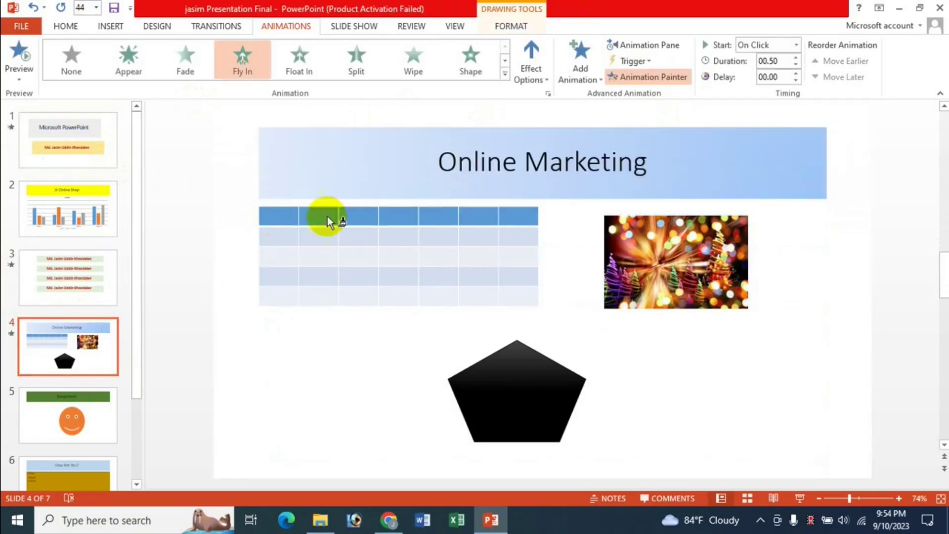
{"action": "left_click", "coordinate": [414, 245]}
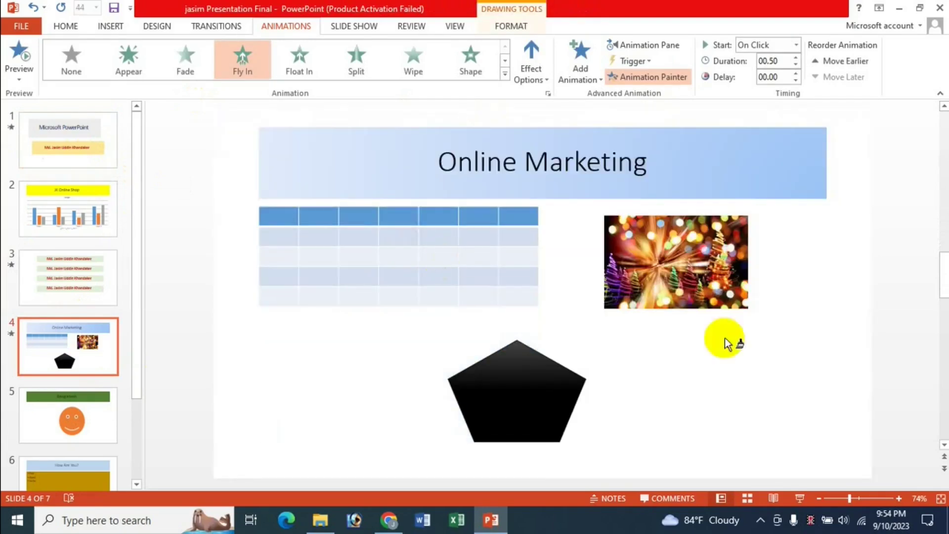
{"action": "left_click", "coordinate": [690, 266]}
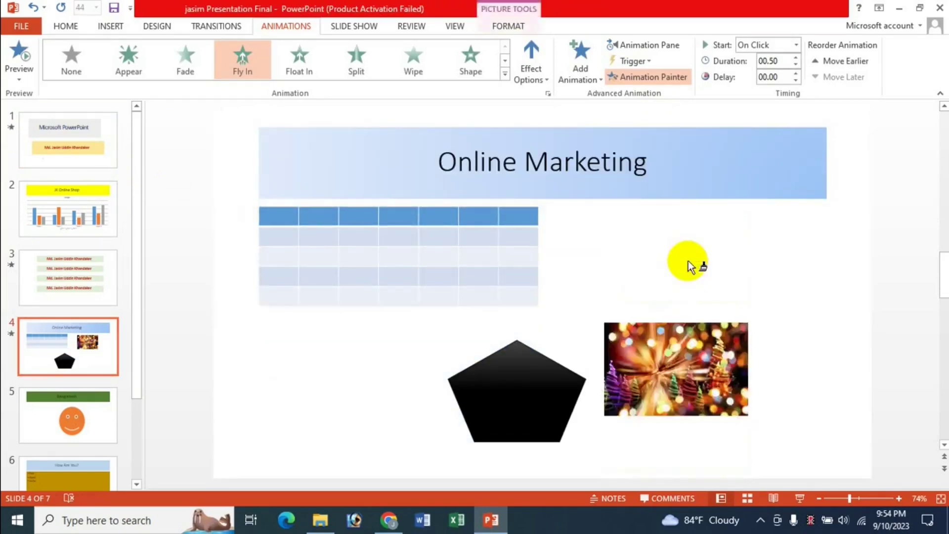
{"action": "left_click", "coordinate": [513, 390]}
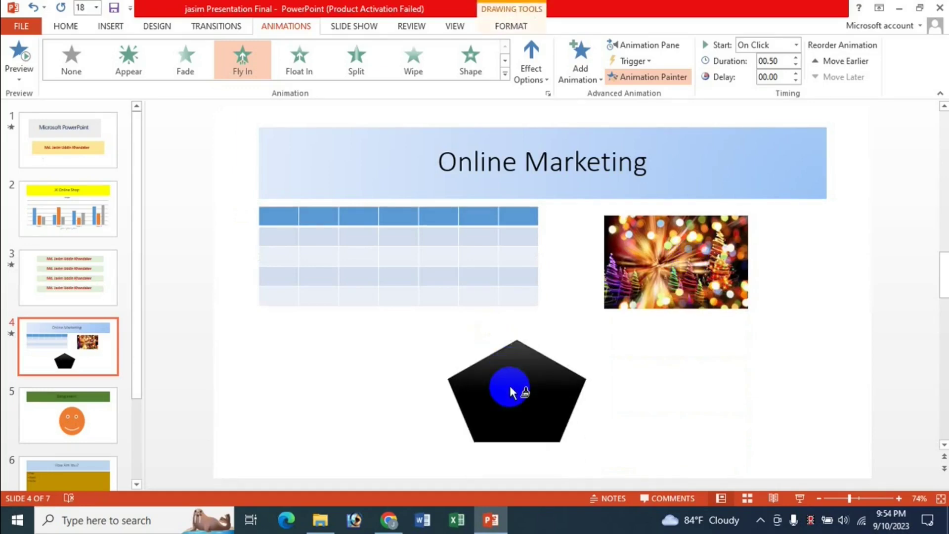
{"action": "left_click", "coordinate": [71, 287]}
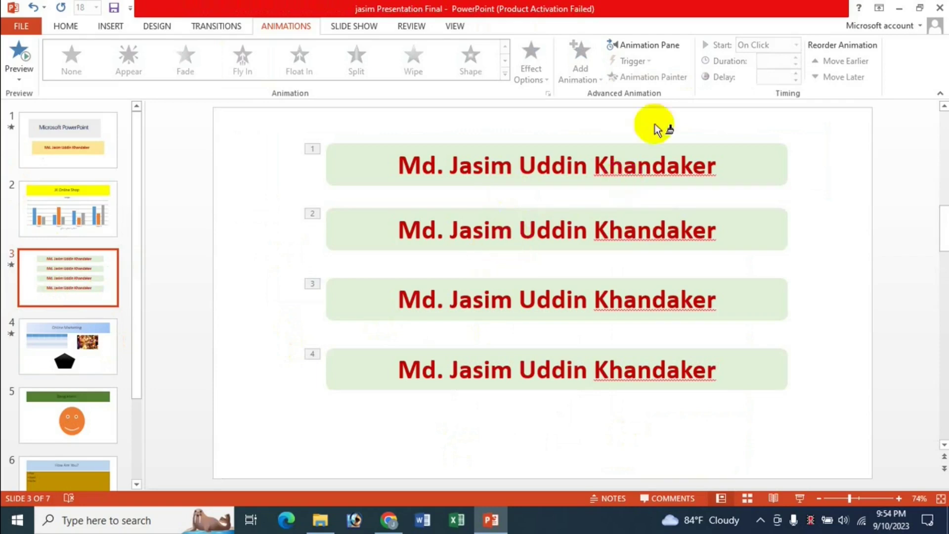
Preview the Fly In animations on slide 4
{"action": "left_click", "coordinate": [108, 346]}
{"action": "left_click", "coordinate": [507, 343]}
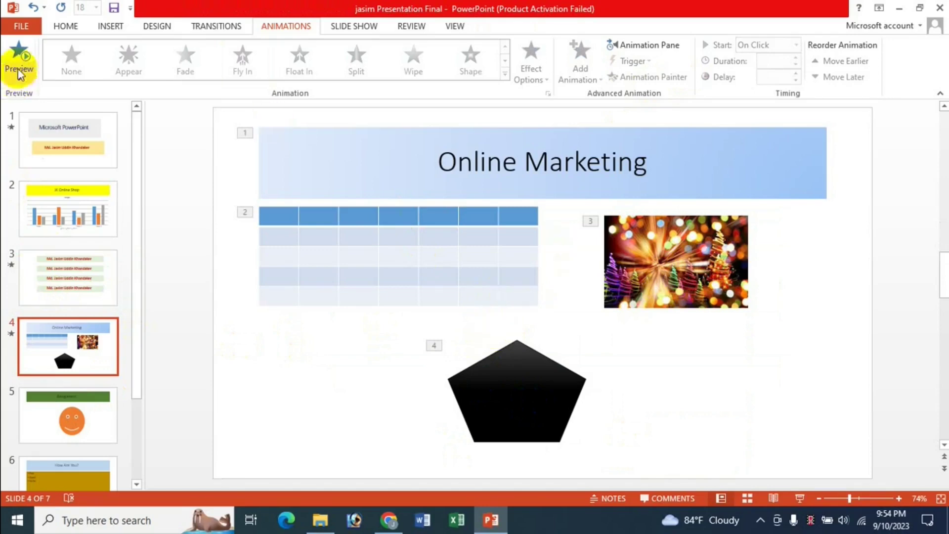
{"action": "left_click", "coordinate": [19, 80]}
{"action": "left_click", "coordinate": [36, 93]}
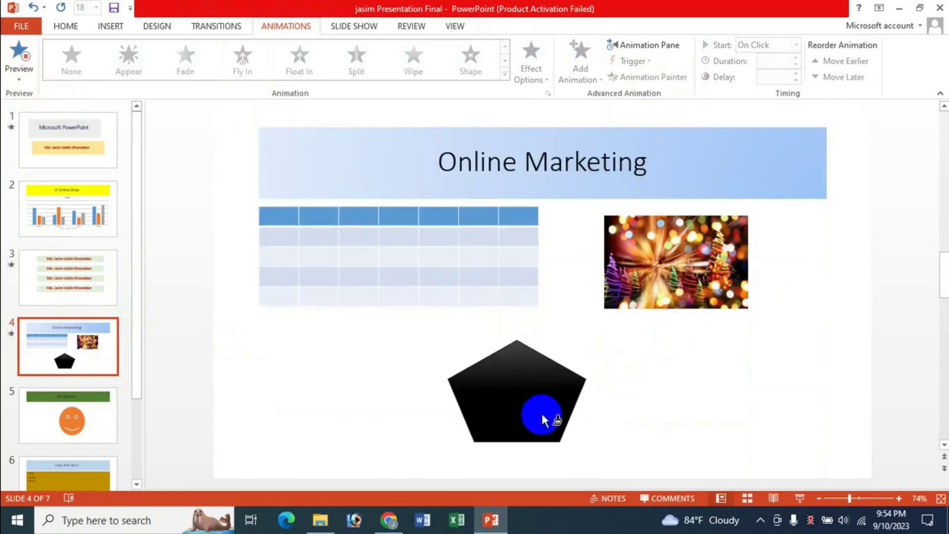
Preview slide 3's animations, check the first name box, then switch to YouTube in Chrome
{"action": "left_click", "coordinate": [96, 274]}
{"action": "left_click", "coordinate": [30, 74]}
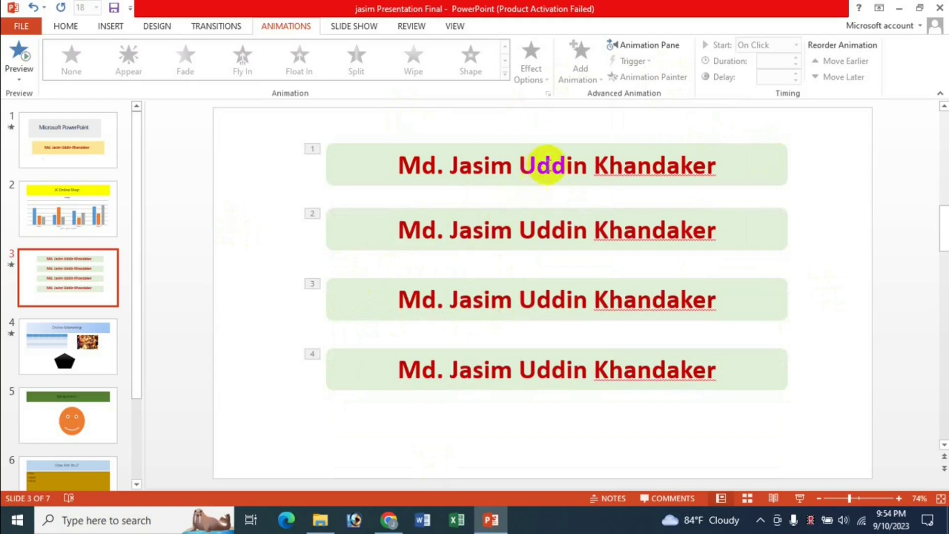
{"action": "left_click", "coordinate": [526, 163]}
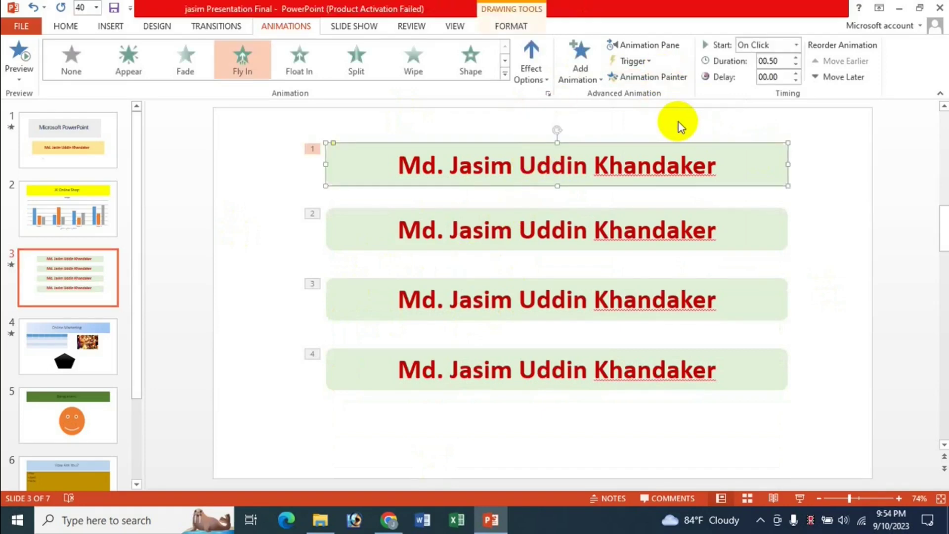
{"action": "left_click", "coordinate": [252, 163]}
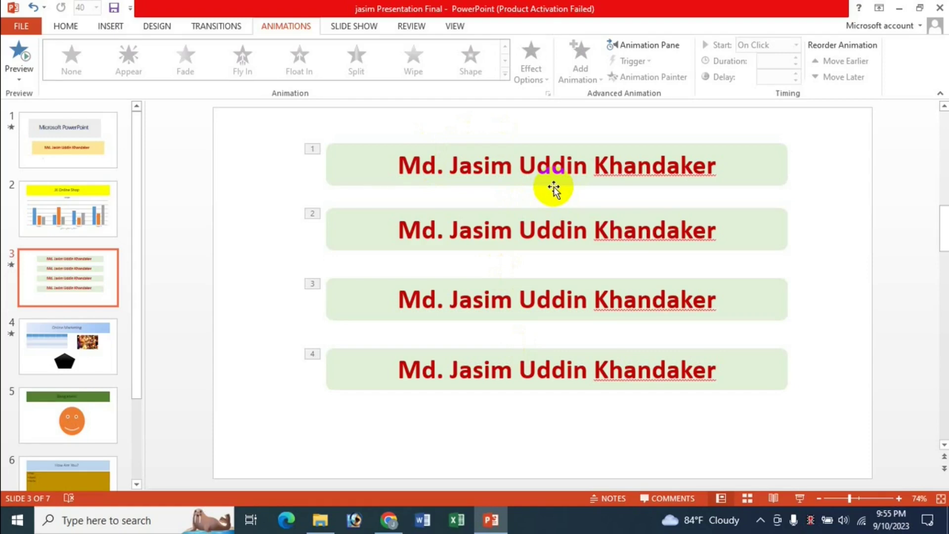
{"action": "left_click", "coordinate": [388, 520]}
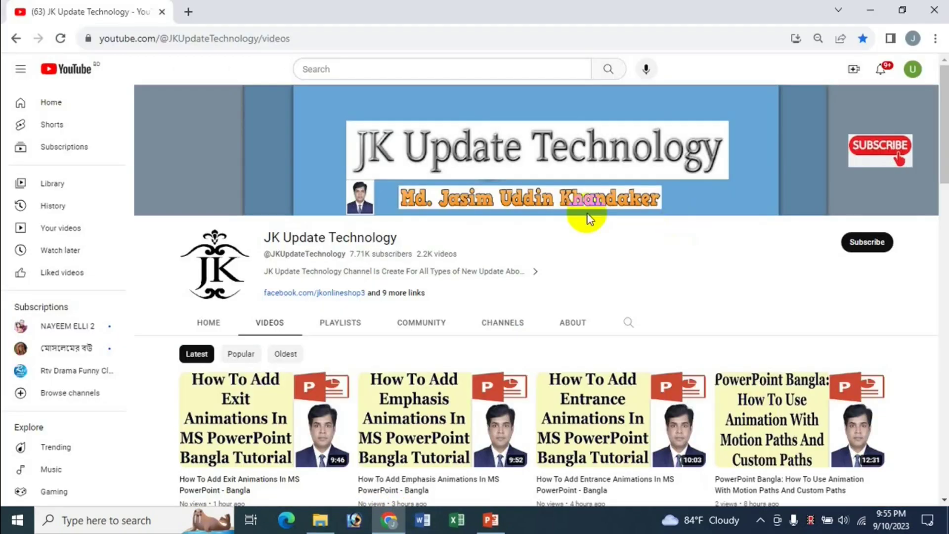